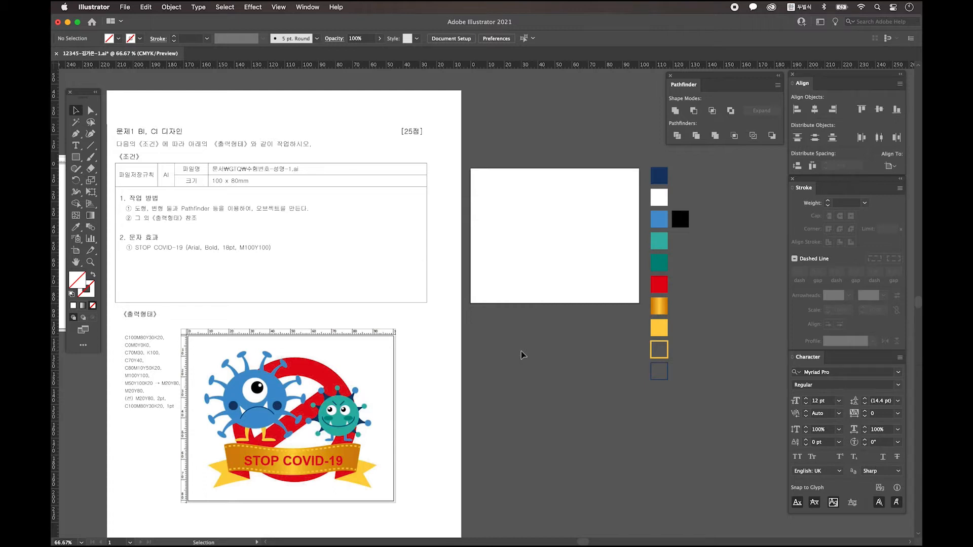
Add the text "STOP COVID-19" to the blank artboard as point type
click(74, 146)
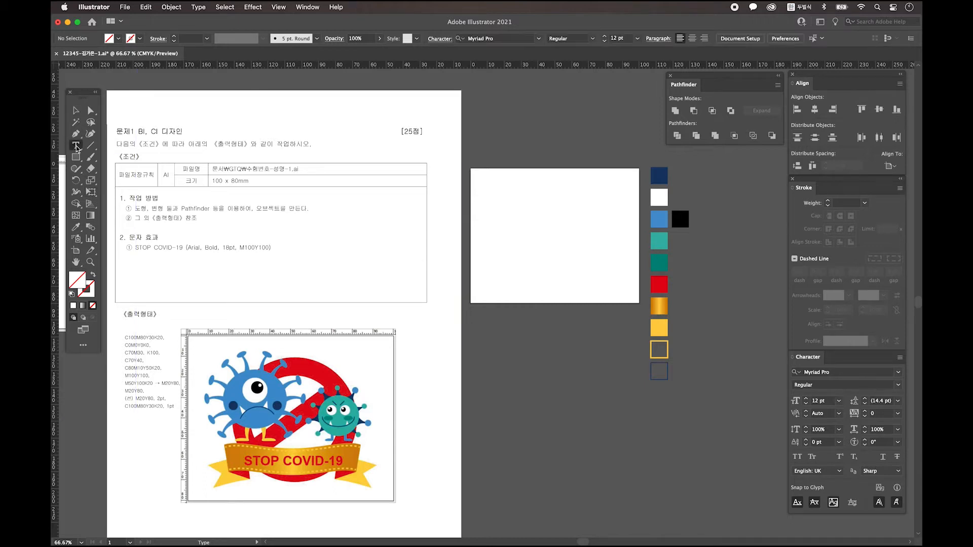
click(501, 223)
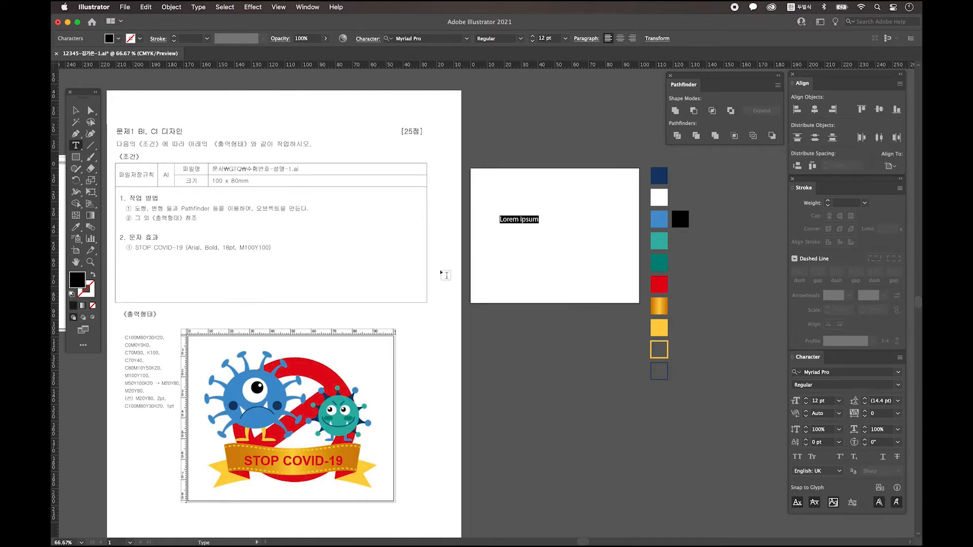
key(ctrl+space)
text(STOP COVID-1)
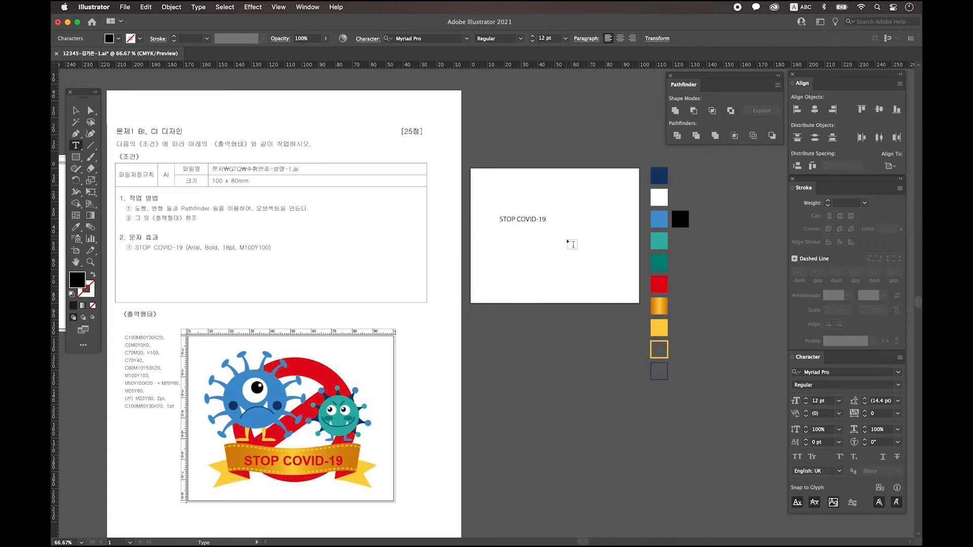
key(Escape)
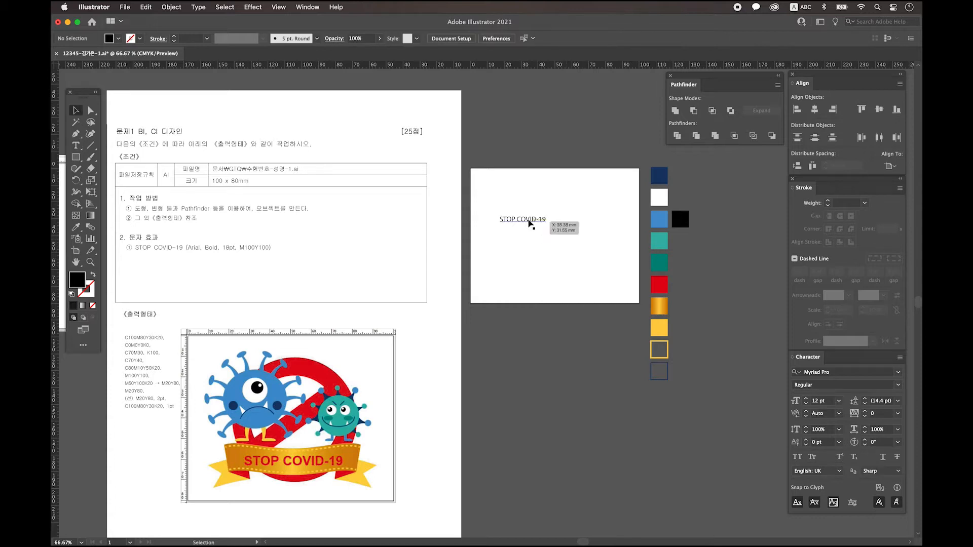
Format the STOP COVID-19 text in Arial Bold at 18 pt
click(530, 221)
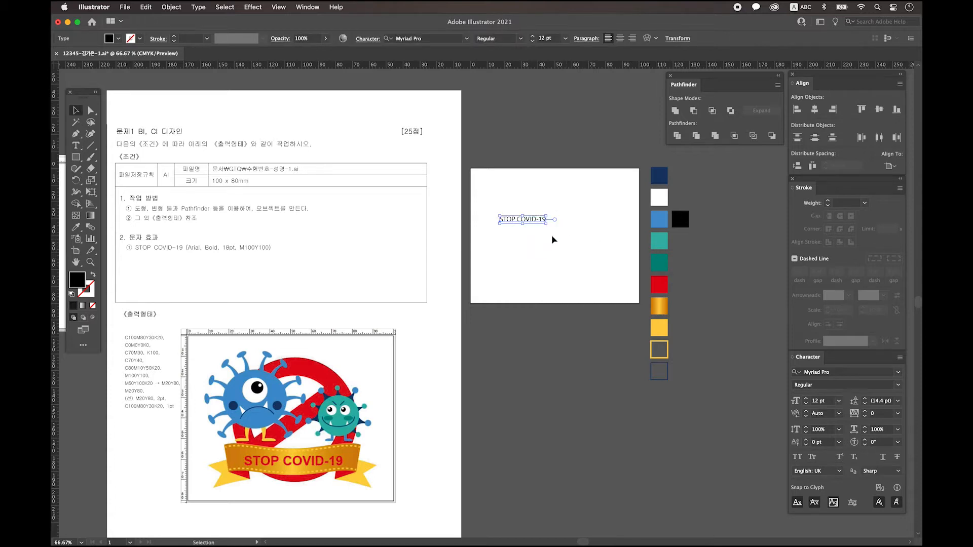
click(308, 7)
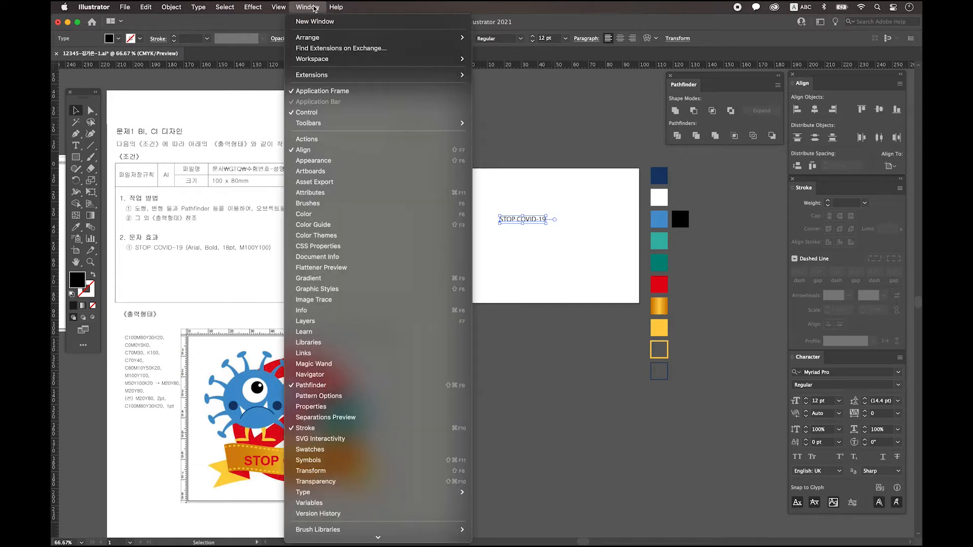
mouse_move(426, 498)
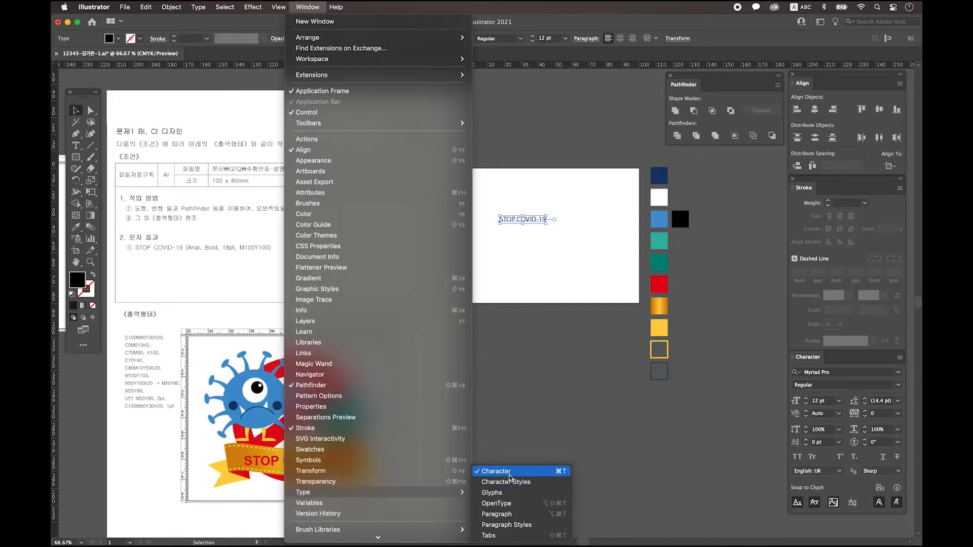
click(841, 378)
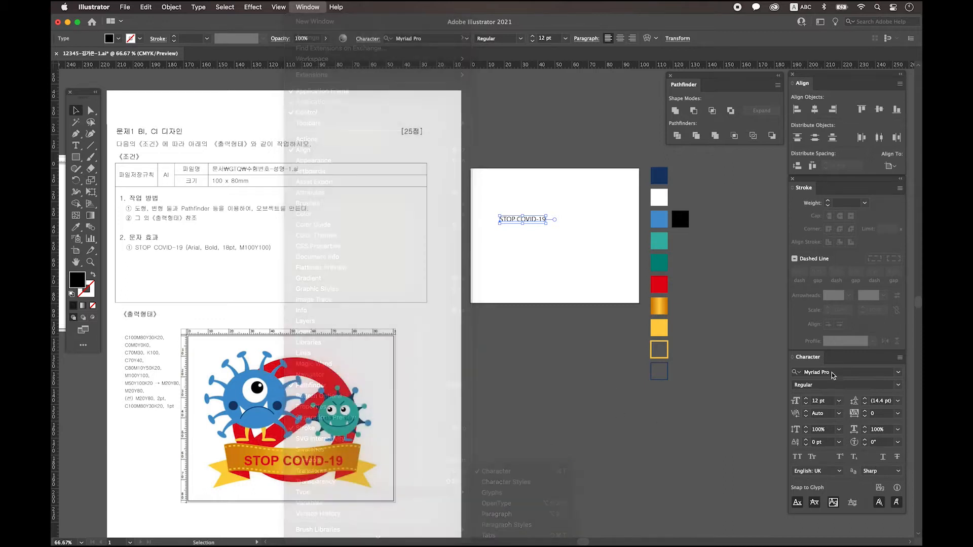
click(842, 373)
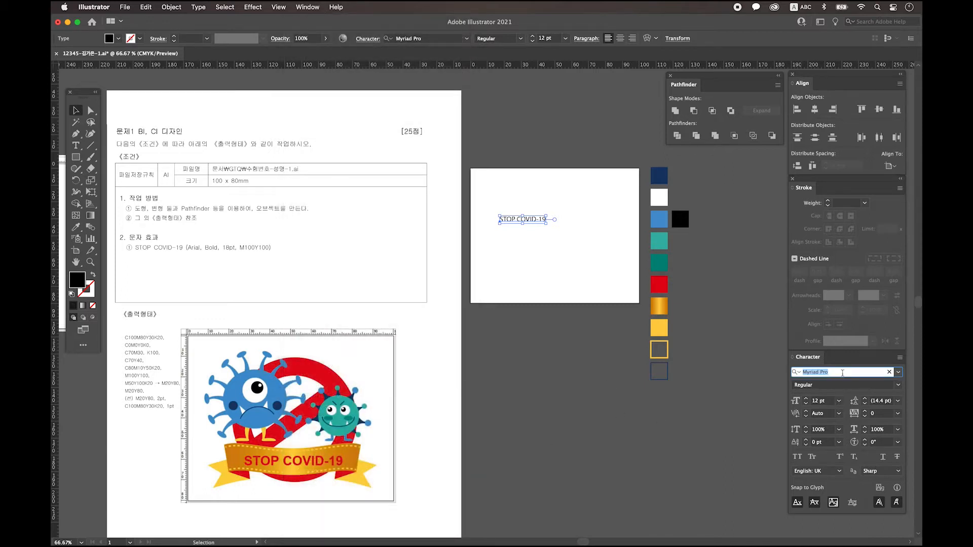
text(Arial)
key(Return)
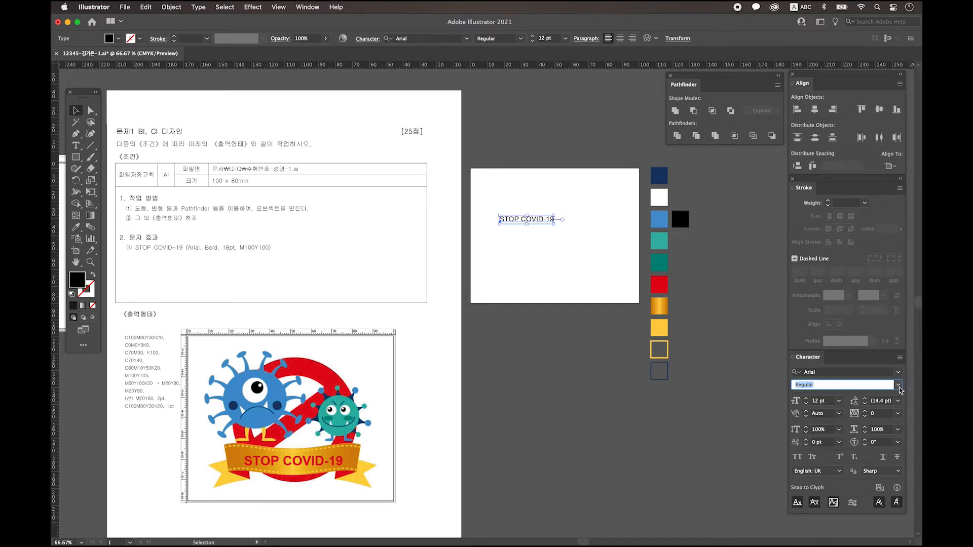
click(851, 385)
click(820, 417)
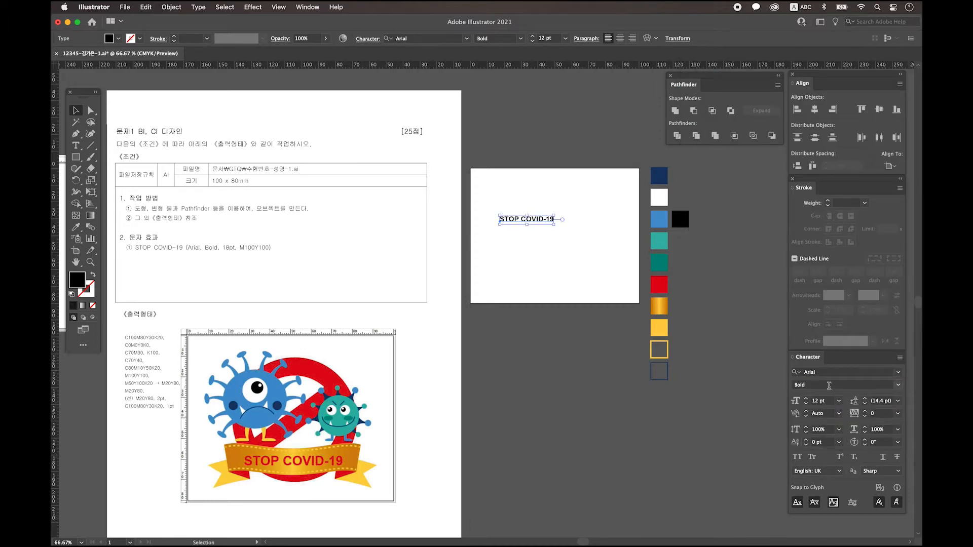
text(18)
key(Return)
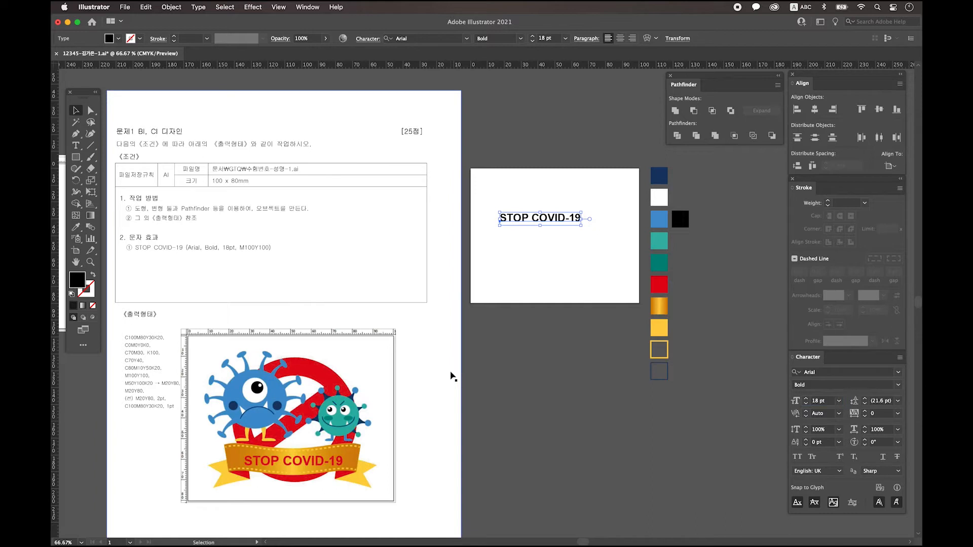
Fill the STOP COVID-19 text with red M100 Y100 and place it centrally near the artboard's lower edge
double_click(77, 279)
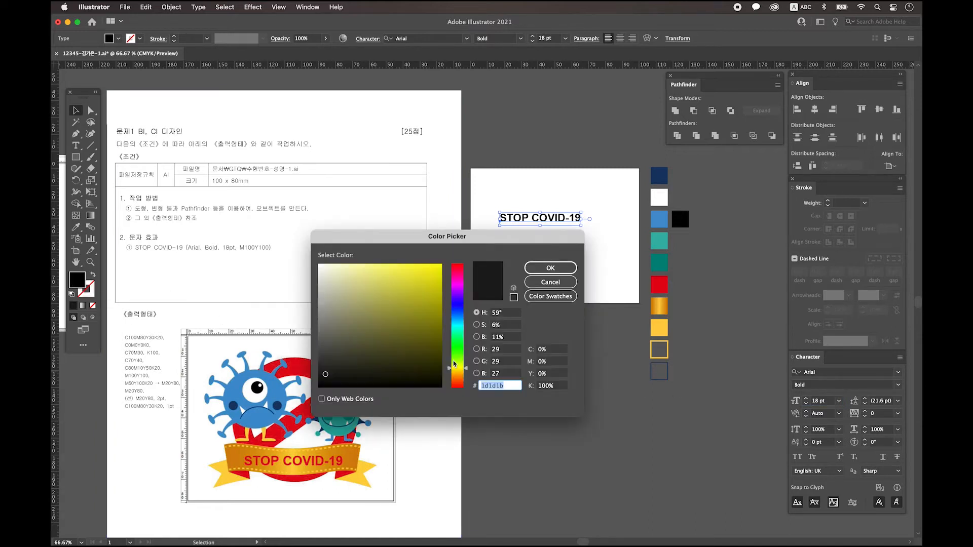
click(550, 349)
click(554, 362)
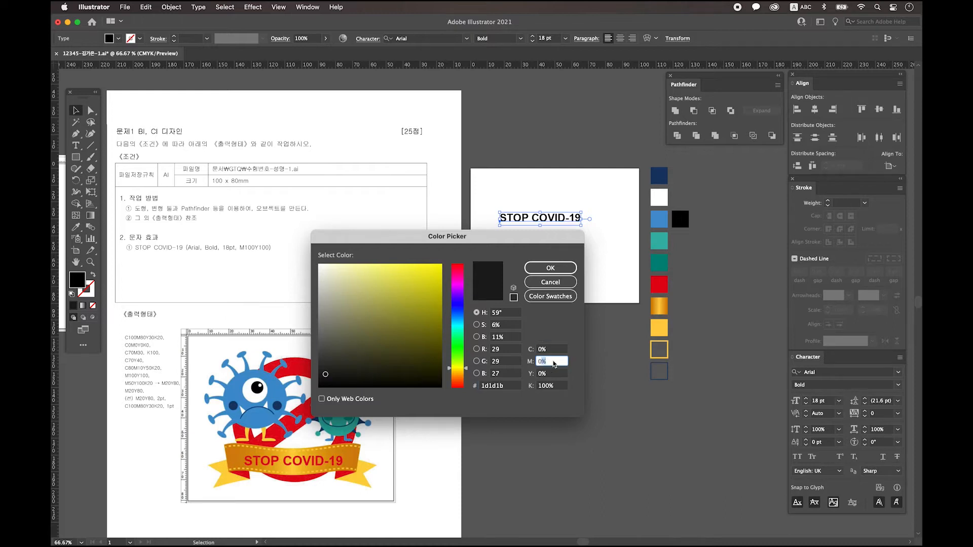
key(BackSpace)
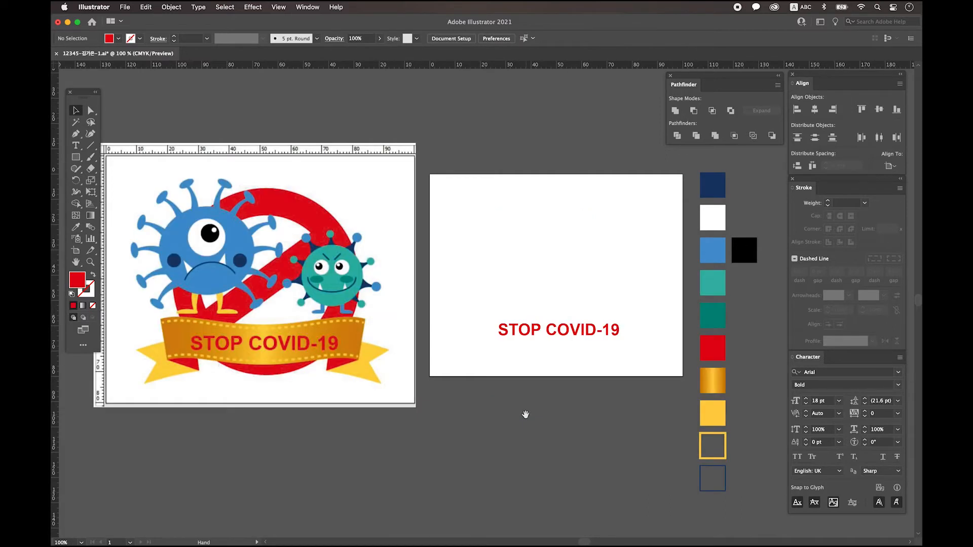
Draw an unfilled rectangle with a red 1 pt stroke, about 48.4 by 14.4 mm, over the left part of the text
click(528, 413)
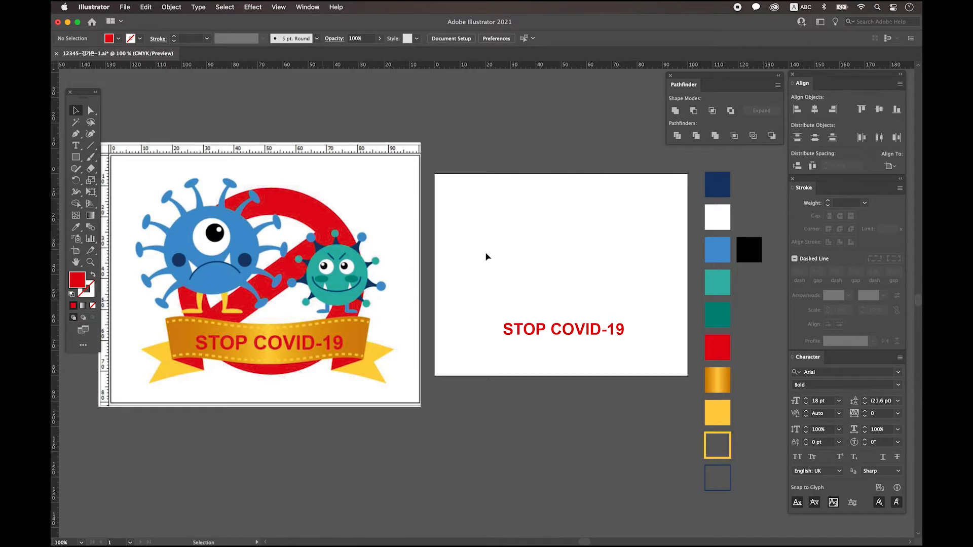
click(77, 159)
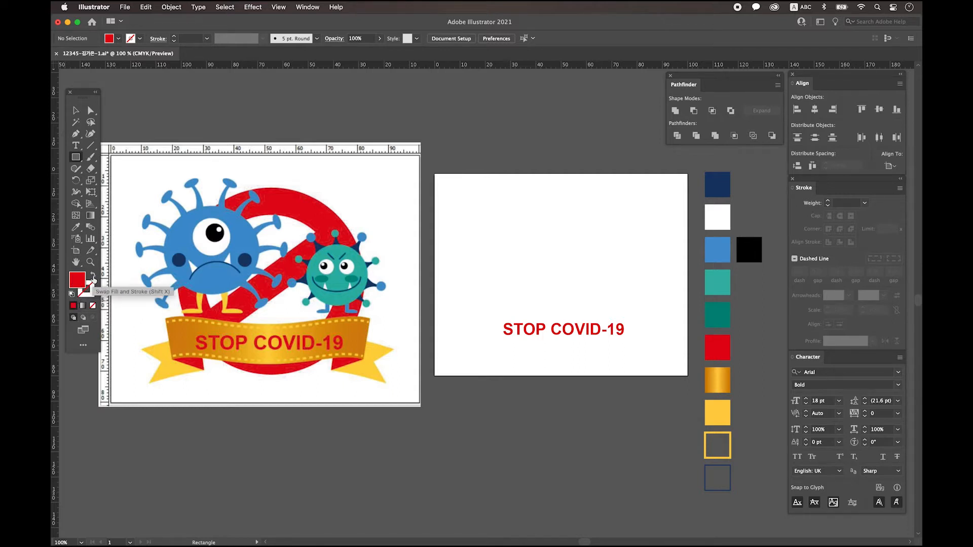
click(93, 276)
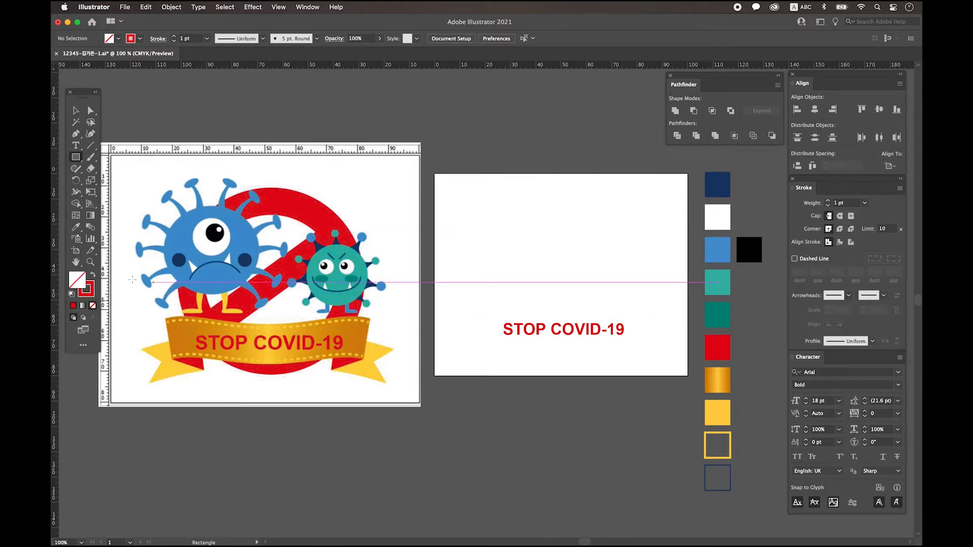
scroll(355, 264, right, 3)
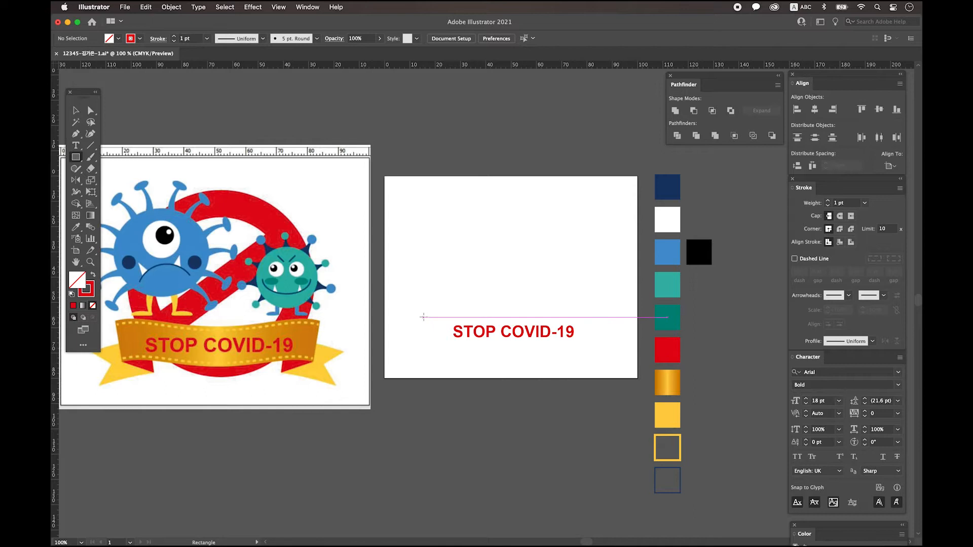
drag(429, 317, 549, 353)
key(v)
drag(446, 318, 445, 317)
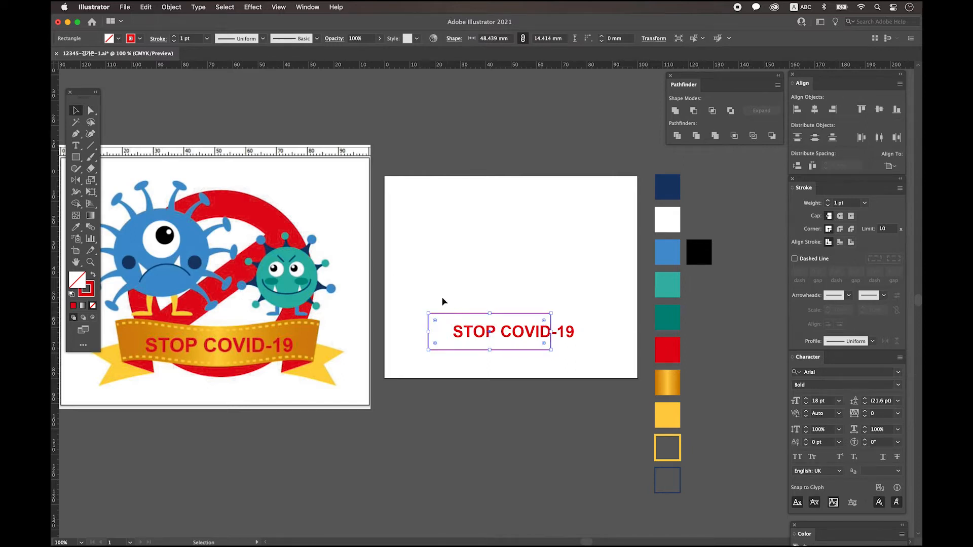
click(444, 256)
Shift the rectangle's lower-left anchor point inward to slant its left edge
click(92, 111)
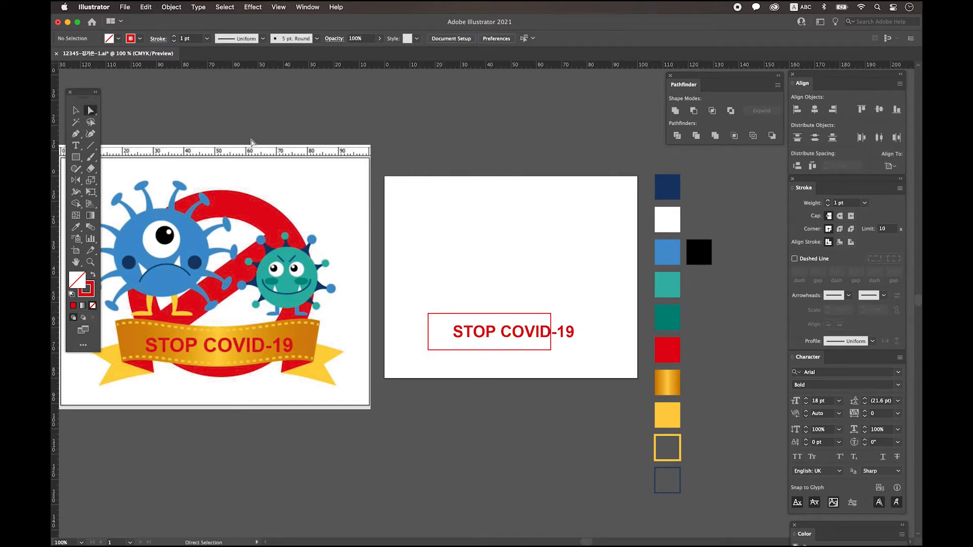
drag(417, 345, 441, 355)
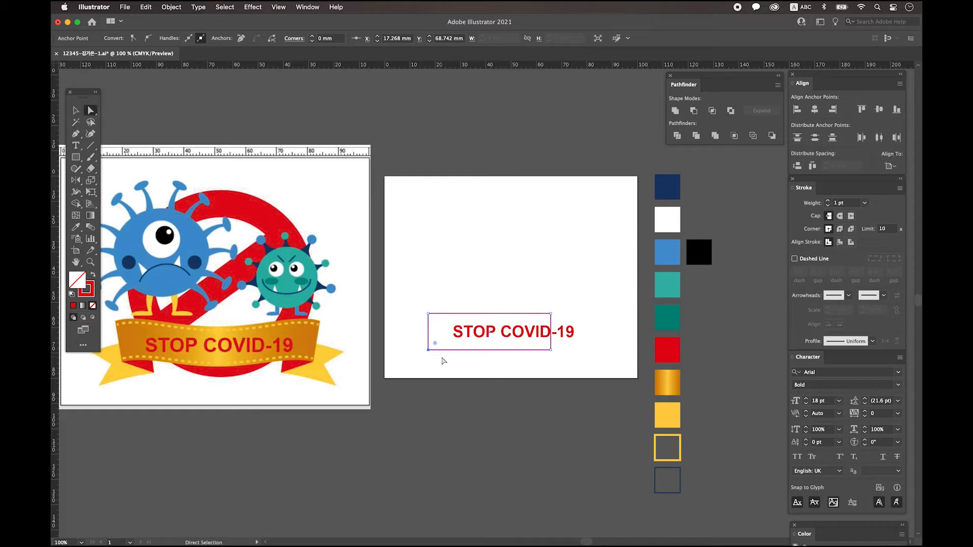
key(Right)
key(Right)
key(Right)
key(v)
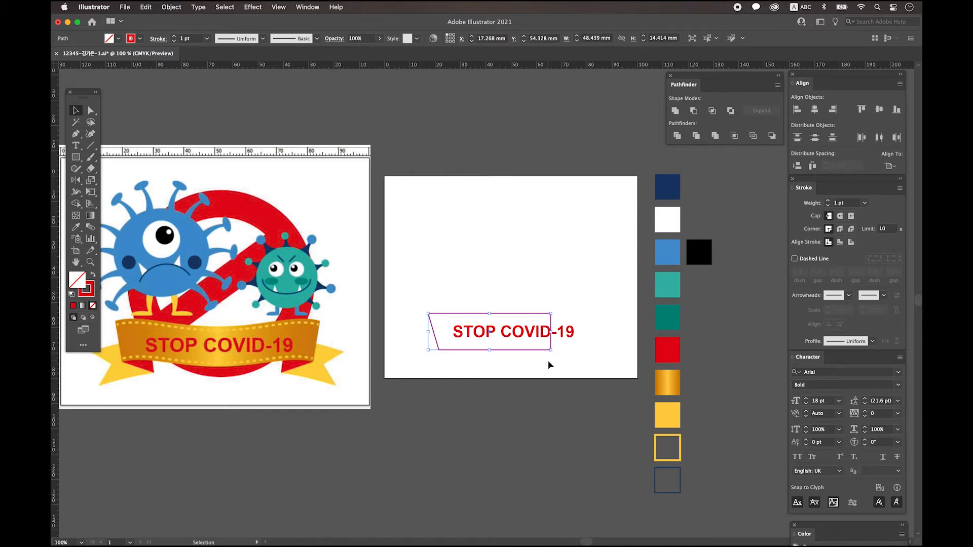
Apply an envelope warp to the slanted shape with the Flag style, horizontal, and a bend of -15%
click(171, 7)
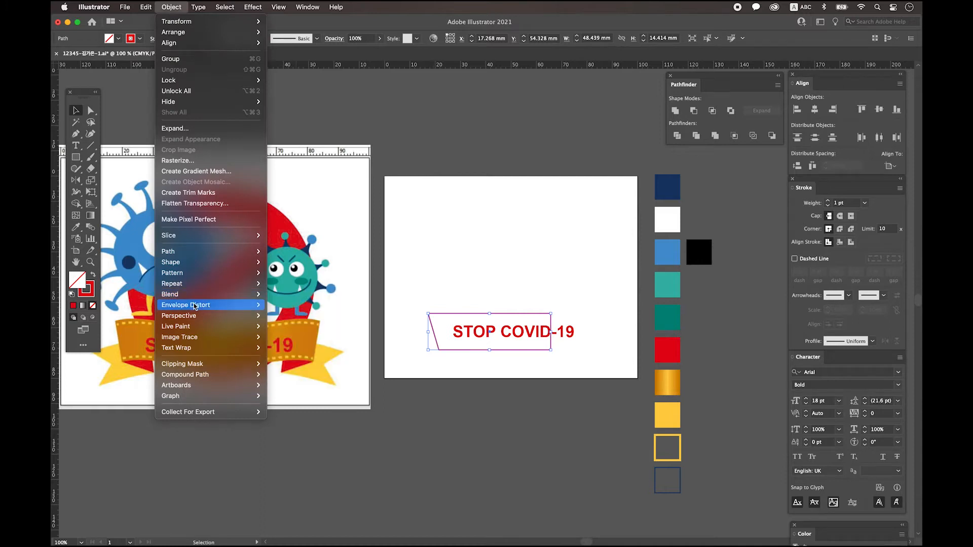
mouse_move(195, 307)
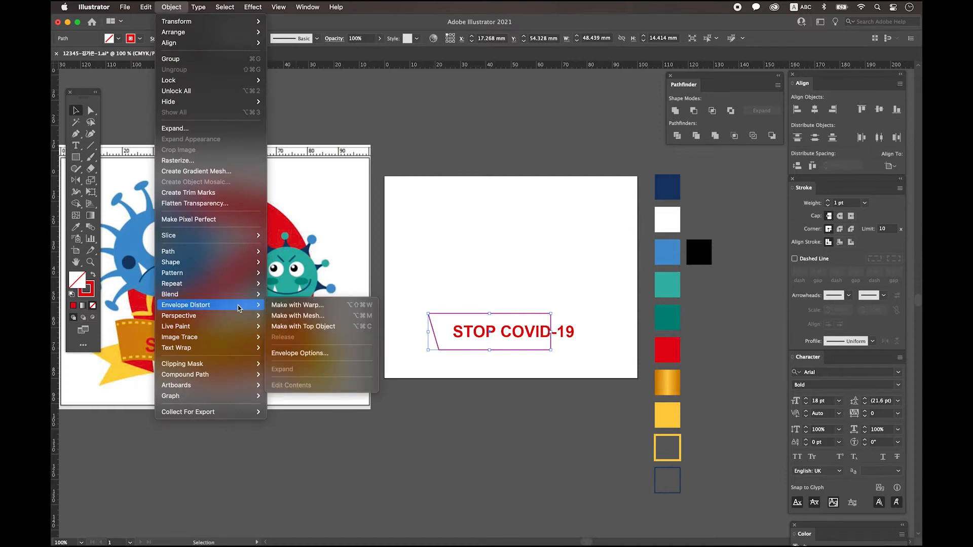
click(342, 307)
drag(529, 126, 487, 130)
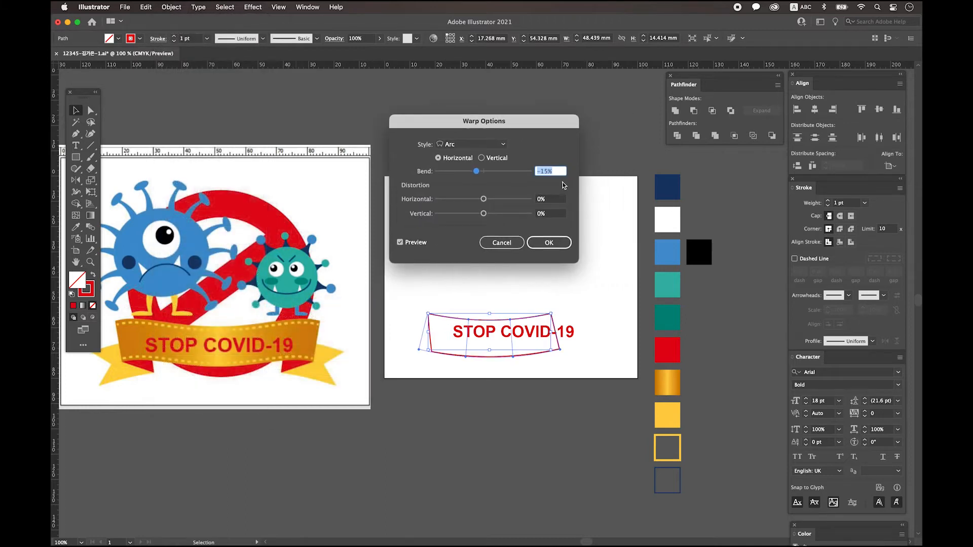
click(460, 146)
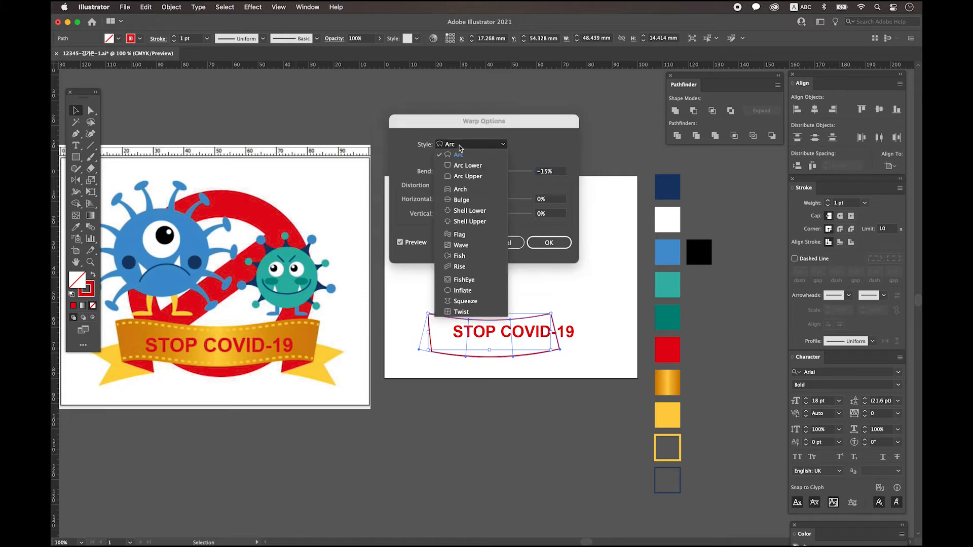
click(462, 236)
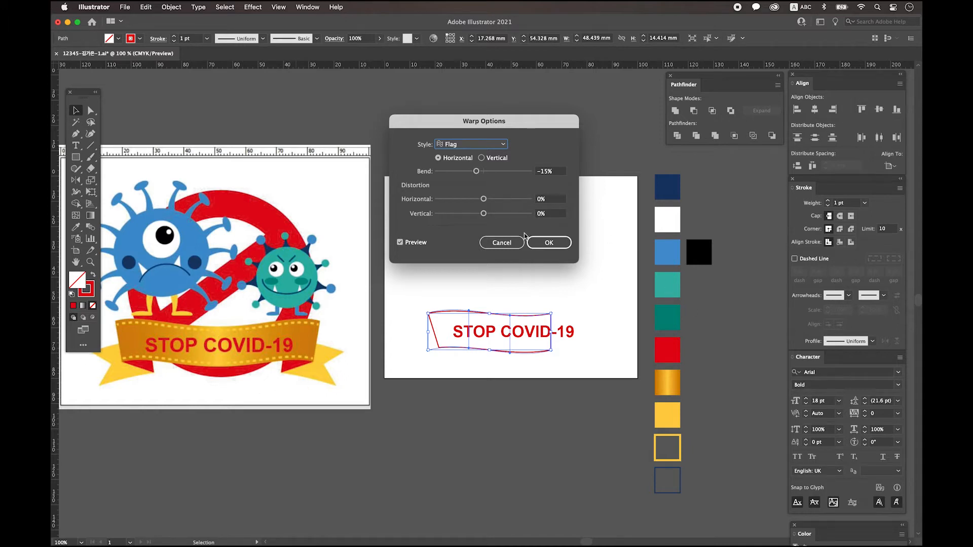
click(559, 243)
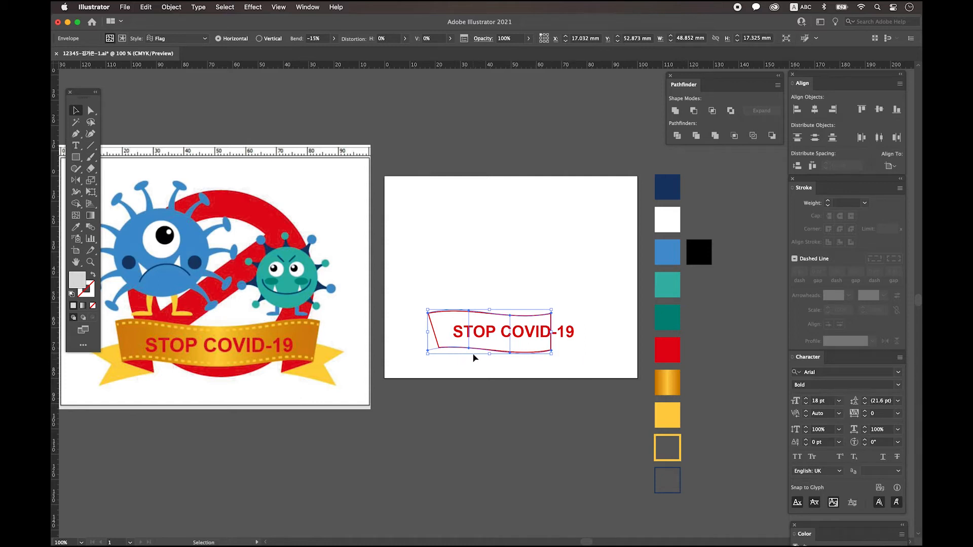
Expand the warped ribbon shape with Object and Fill included, and deselect it
click(172, 7)
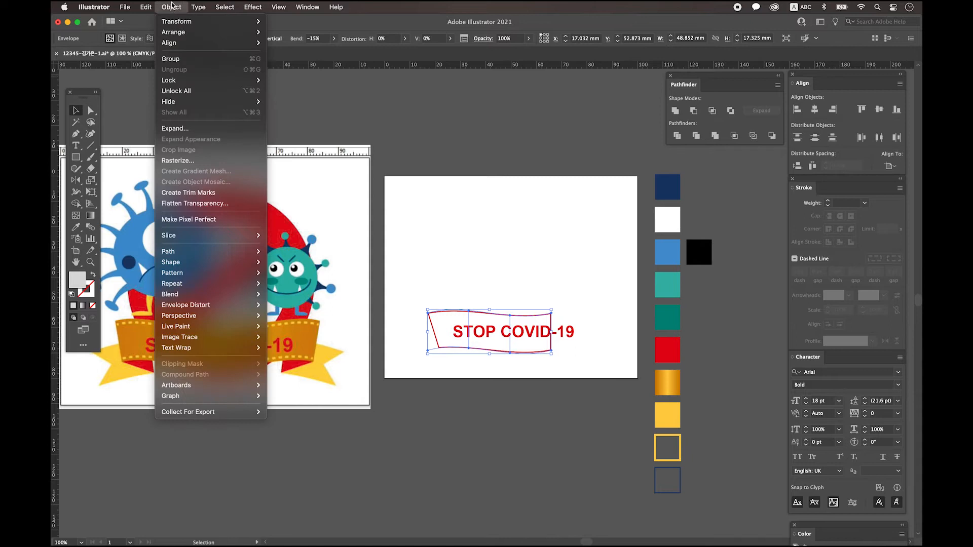
click(181, 130)
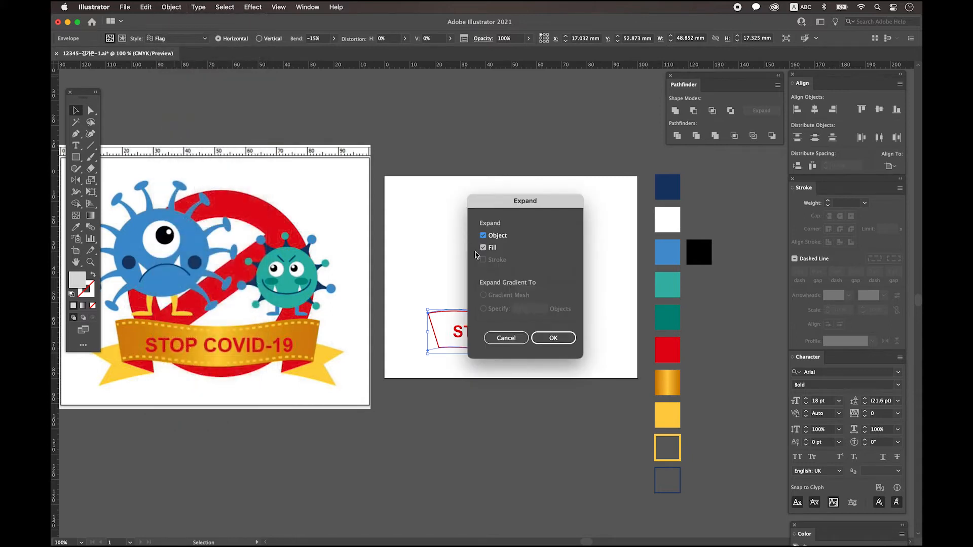
click(557, 338)
key(super+shift+a)
Create a mirrored copy of the wavy ribbon shape, reflected across the vertical axis
click(443, 316)
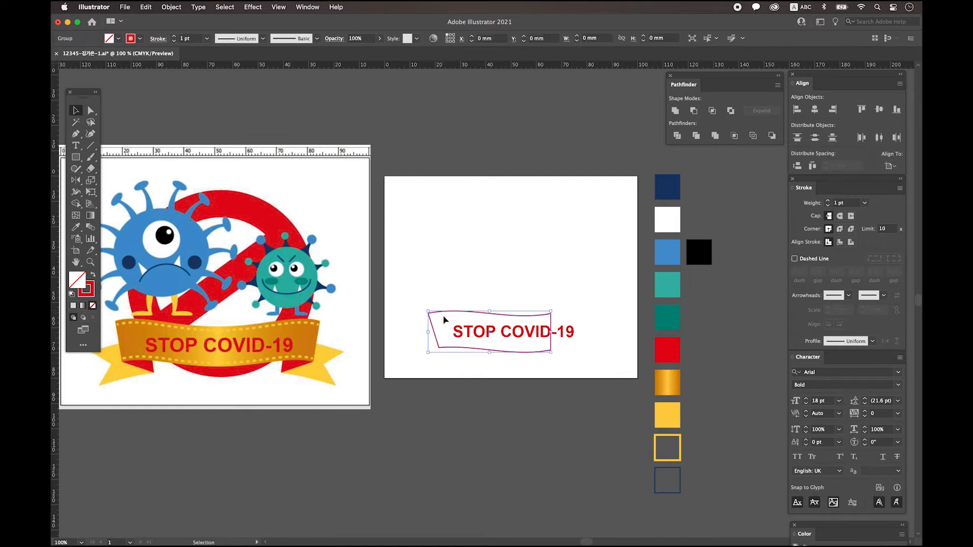
click(76, 181)
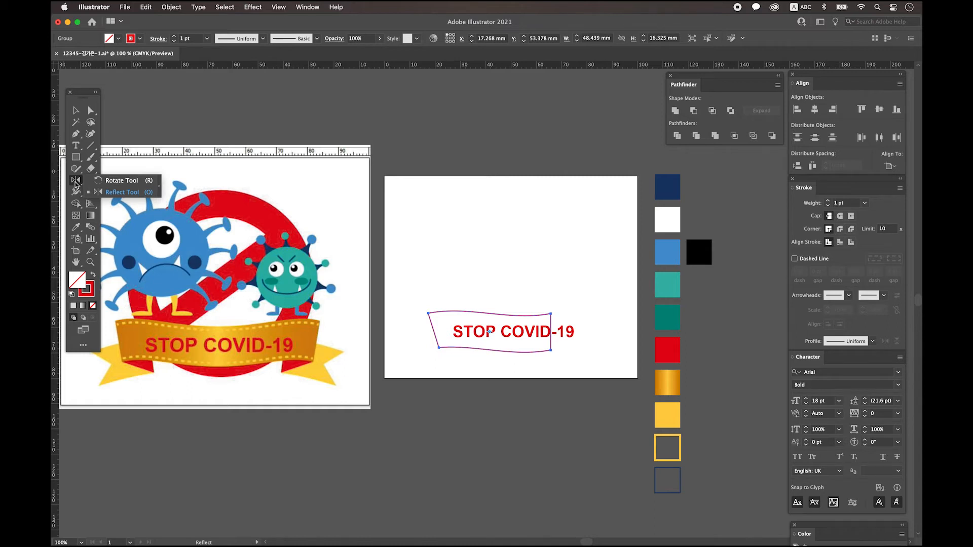
double_click(75, 182)
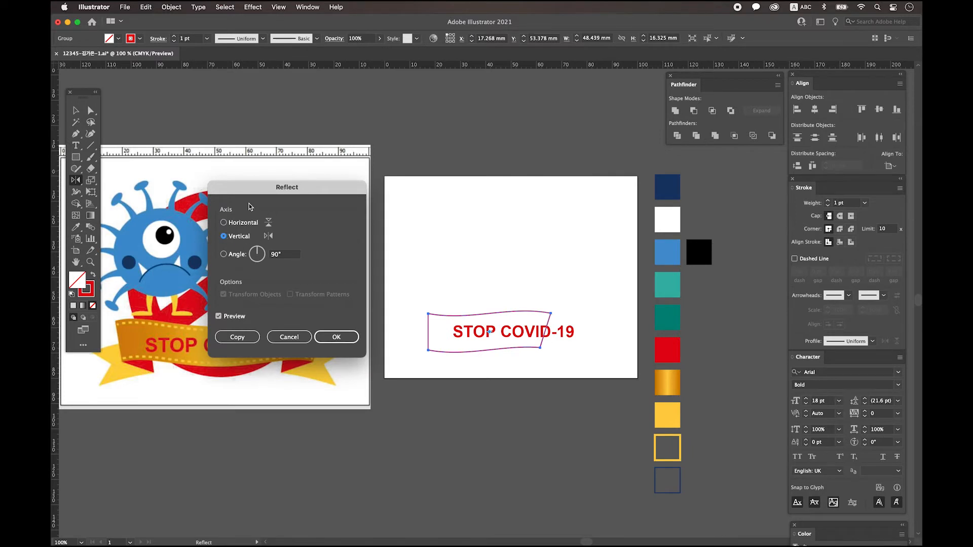
click(237, 337)
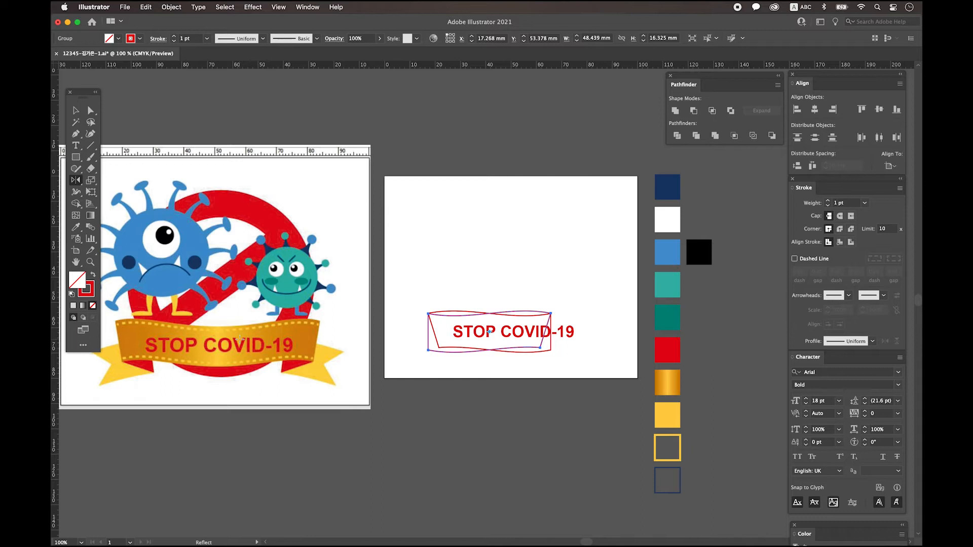
Move the mirrored ribbon shape horizontally by about 26 mm so it overlaps the original's right half, and deselect it
click(75, 111)
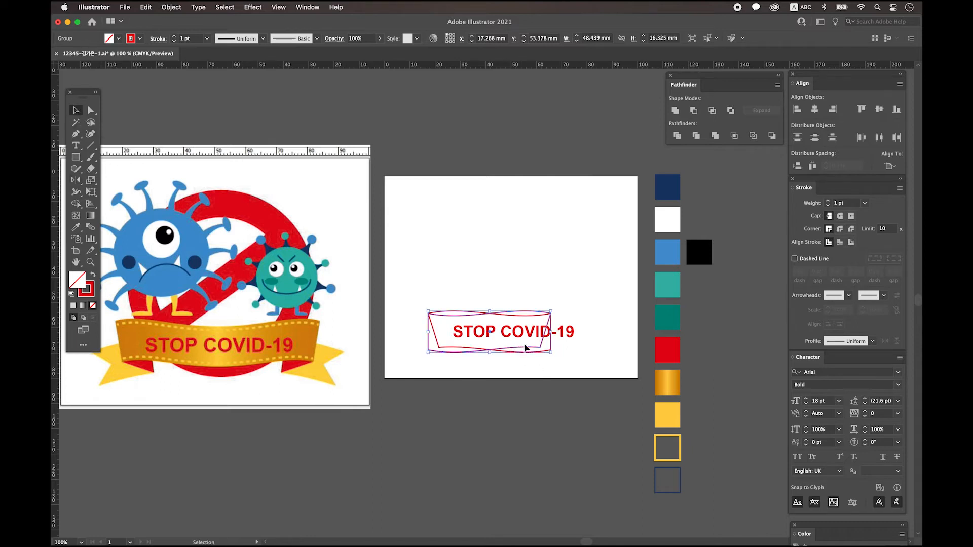
drag(520, 314, 575, 315)
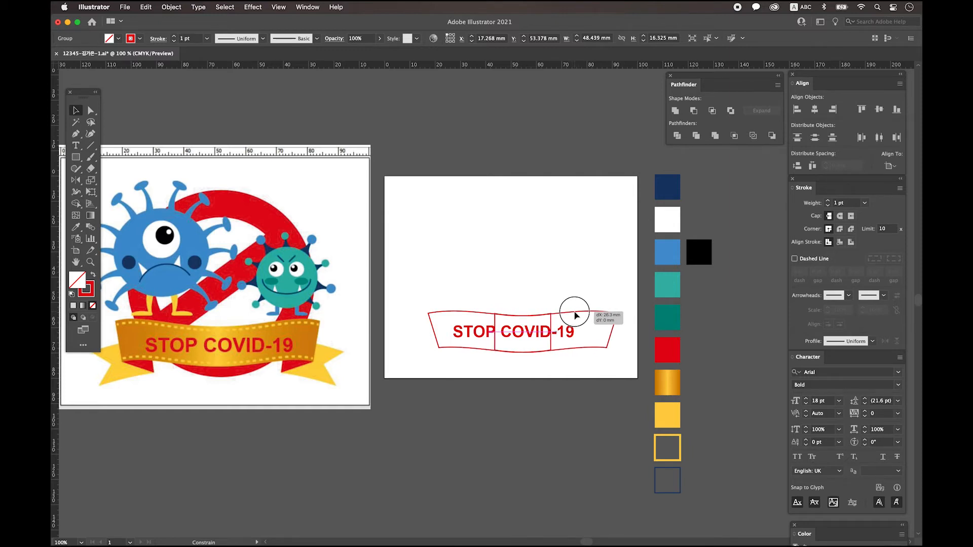
drag(575, 315, 575, 315)
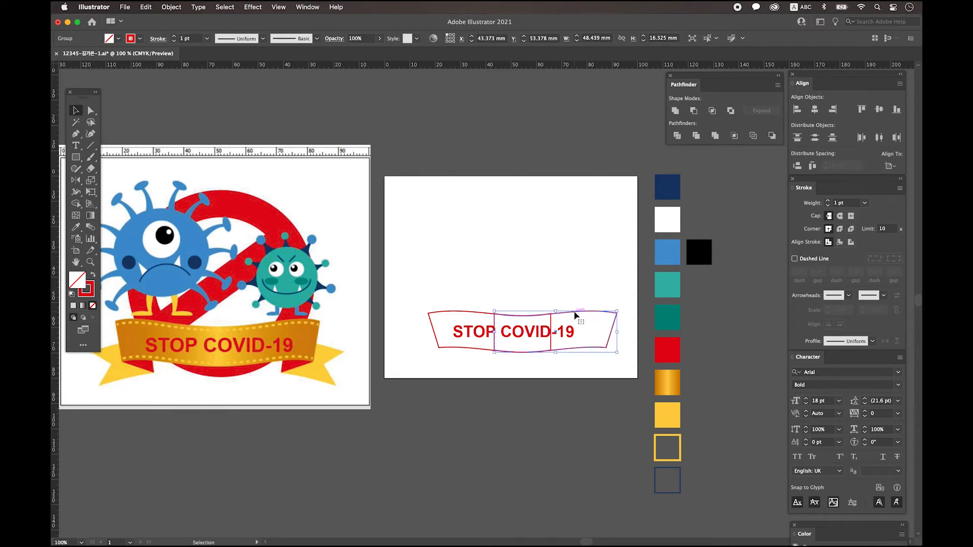
click(521, 374)
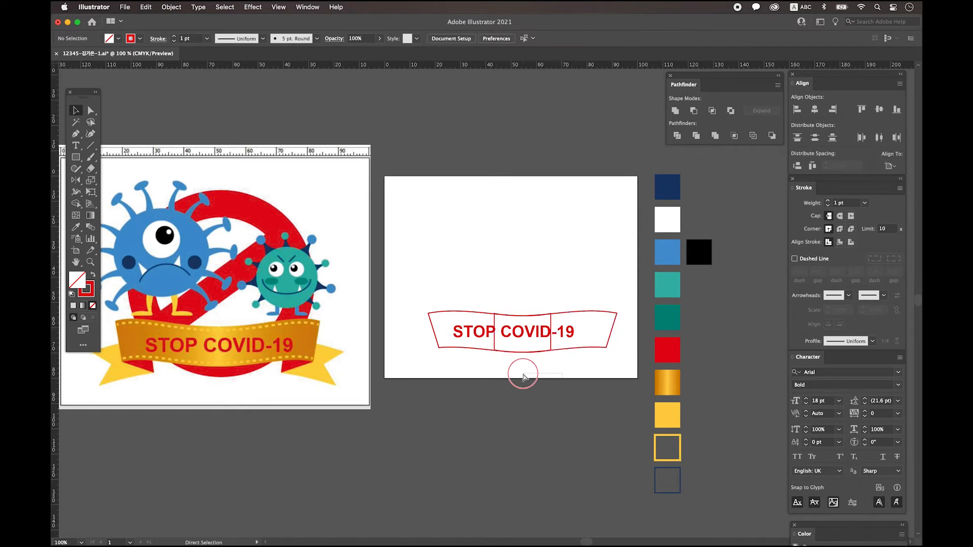
Unite the two overlapping wavy shapes into one banner outline and center it around the STOP COVID-19 text
click(442, 316)
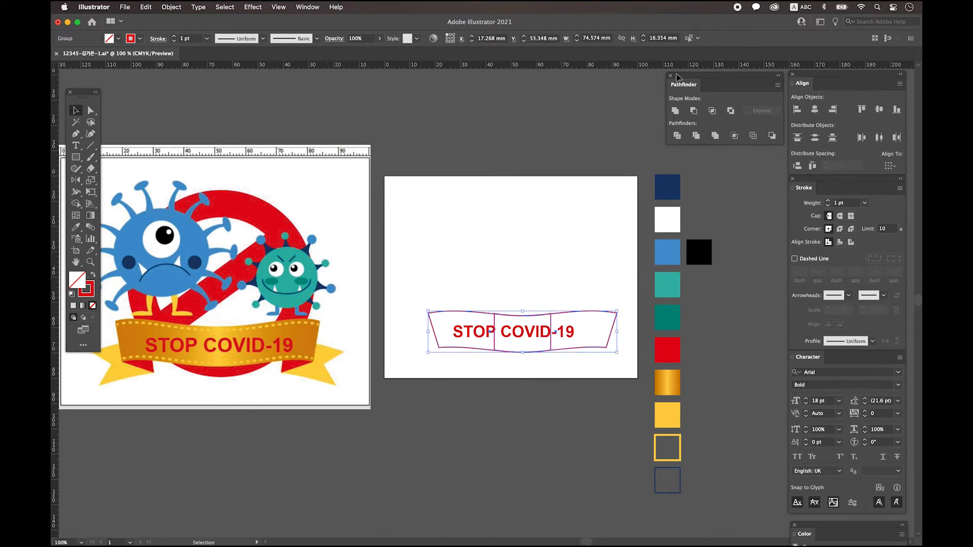
click(675, 111)
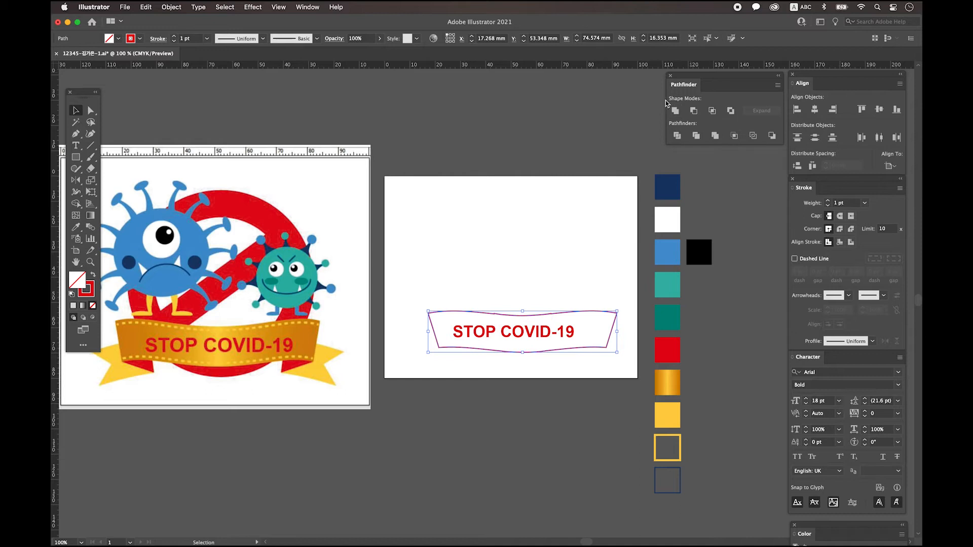
click(518, 228)
drag(575, 311, 560, 314)
click(559, 256)
scroll(558, 243, down, 2)
scroll(560, 276, left, 2)
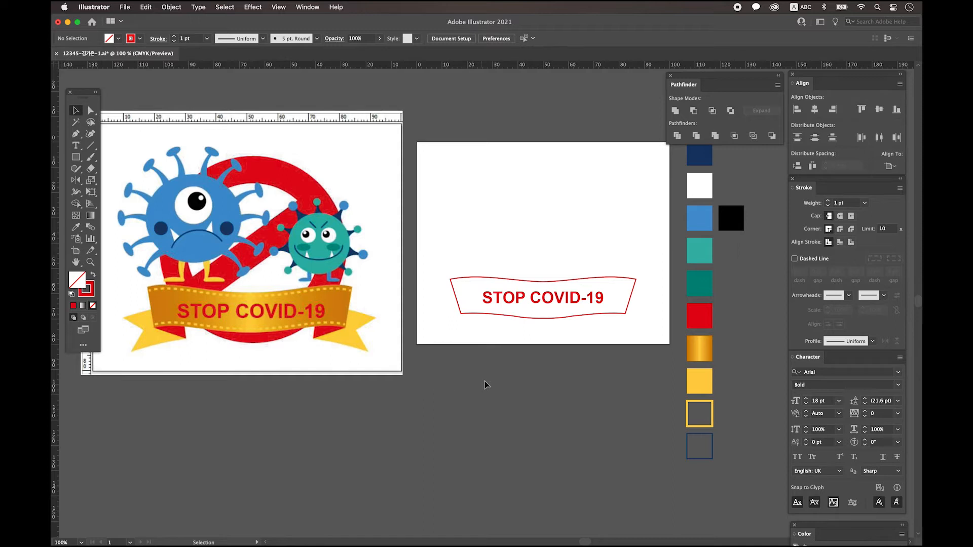
Draw a rectangle about 27.5 x 14.2 mm above the banner and a square about 14 mm wide near the artboard's upper-left corner
click(77, 159)
drag(447, 219, 517, 254)
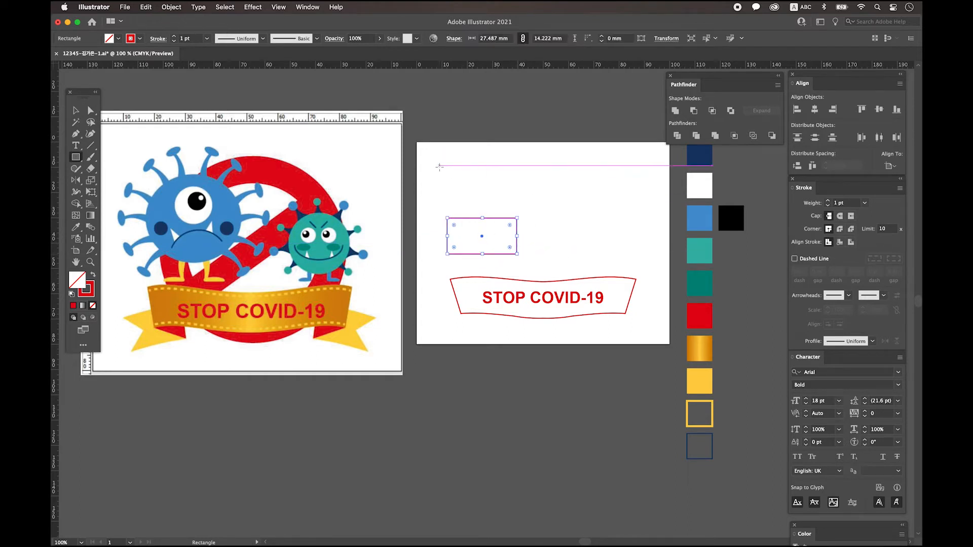
drag(429, 168, 449, 201)
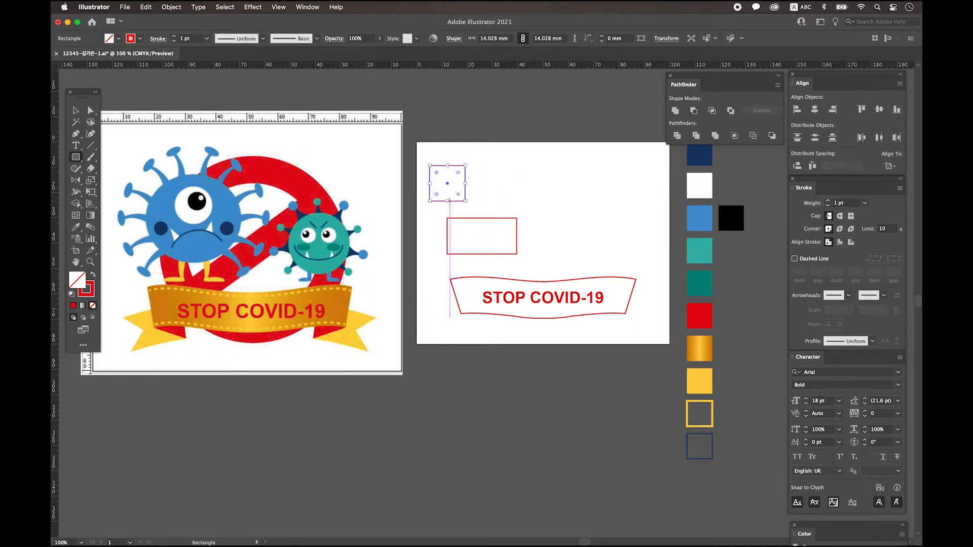
Rotate the square 45° into a diamond and move the rectangle so its left end overlaps the diamond's right corner
click(76, 110)
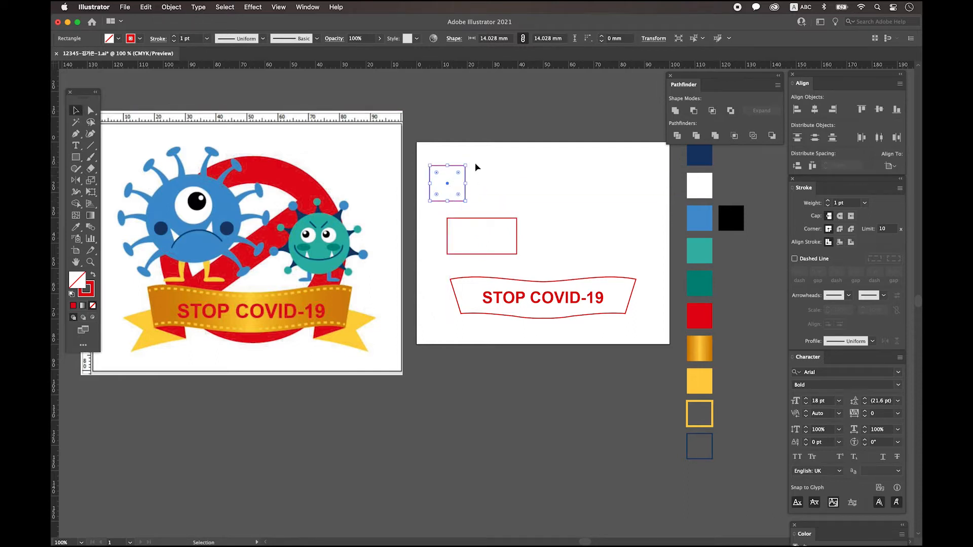
drag(469, 165, 494, 192)
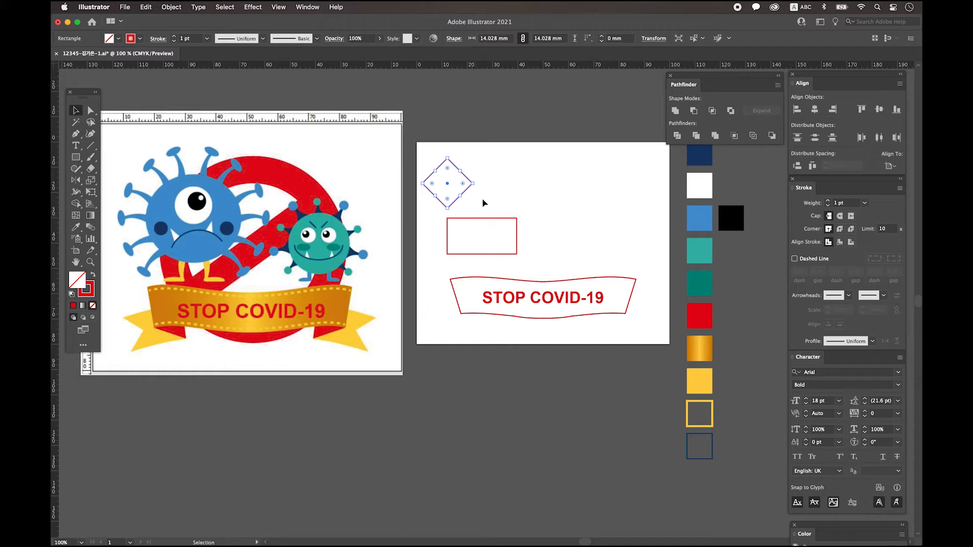
drag(478, 222, 484, 169)
click(526, 213)
scroll(526, 188, up, 2)
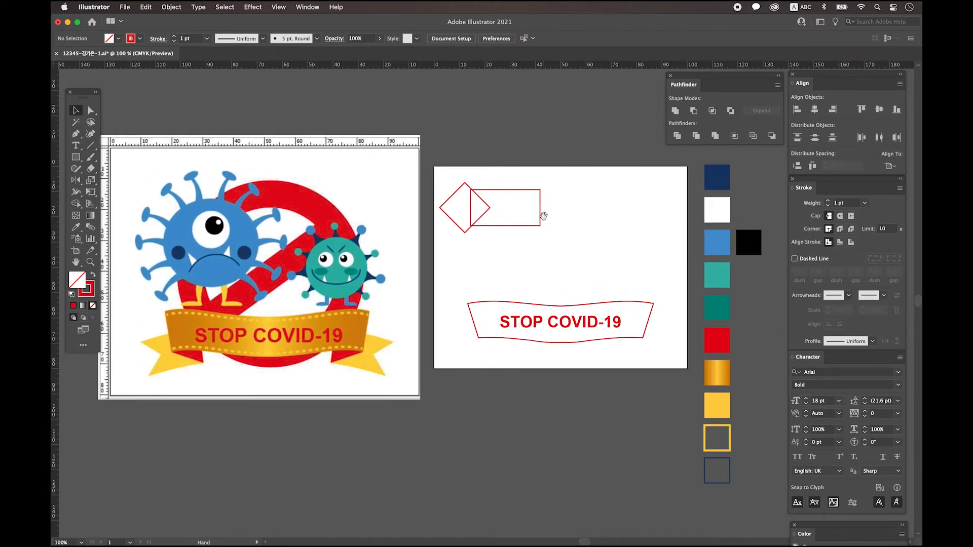
Align the vertical centers of the rectangle and the diamond, using the diamond as key object
drag(541, 239, 458, 181)
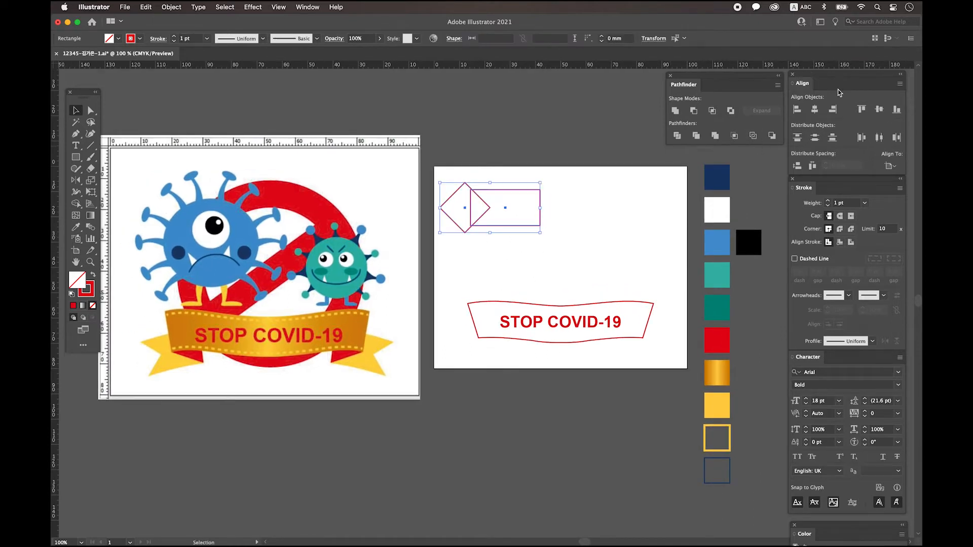
key(cmd+z)
key(cmd+shift+z)
click(891, 166)
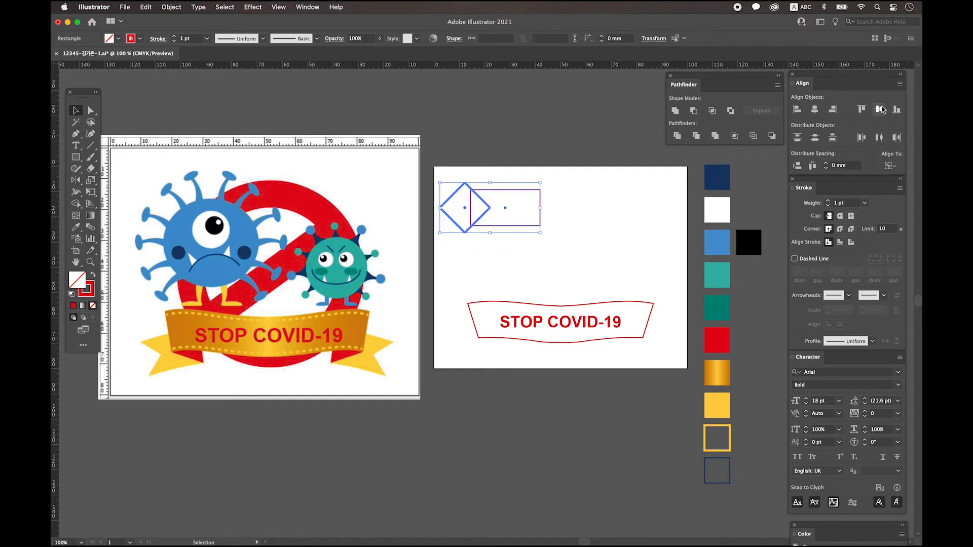
click(880, 110)
click(495, 253)
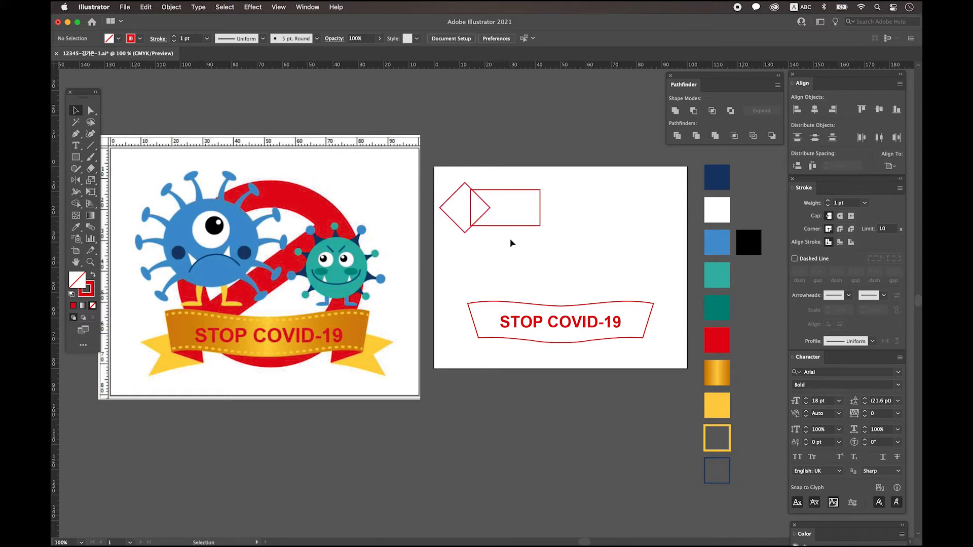
Divide the overlapping diamond and rectangle with Pathfinder and ungroup the resulting pieces
drag(497, 235, 451, 191)
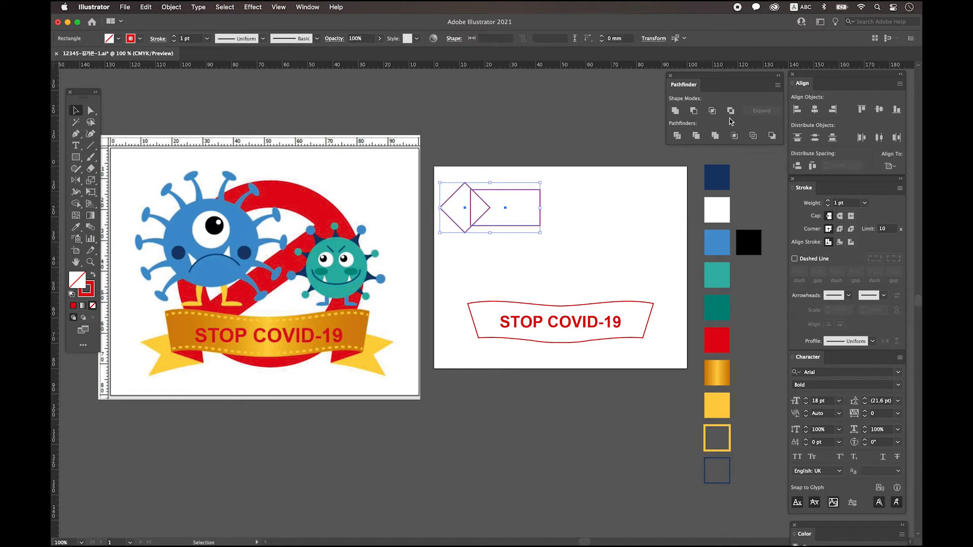
click(678, 136)
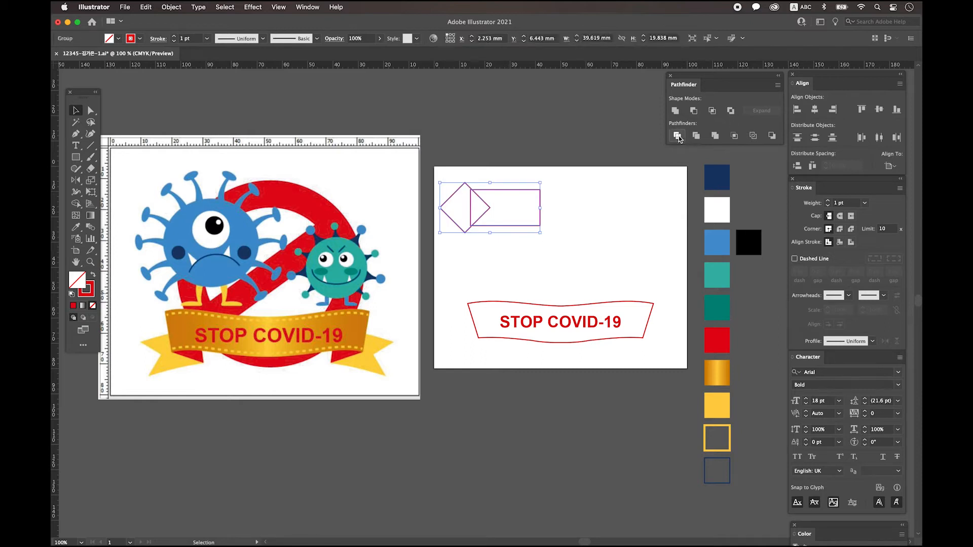
right_click(482, 219)
click(506, 320)
Move the notched ribbon tail clear of the diamond and delete the leftover diamond pieces
click(540, 222)
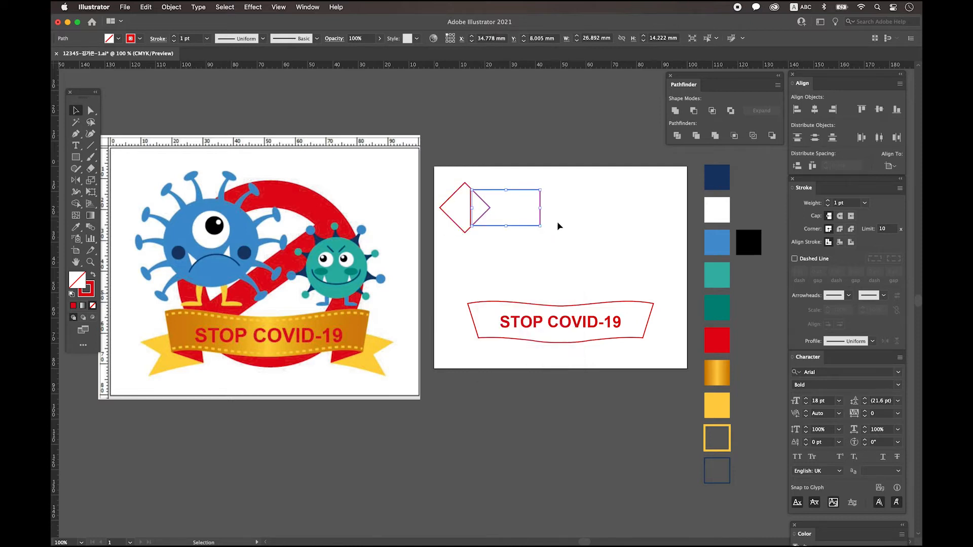
drag(526, 226, 552, 229)
click(484, 239)
click(462, 202)
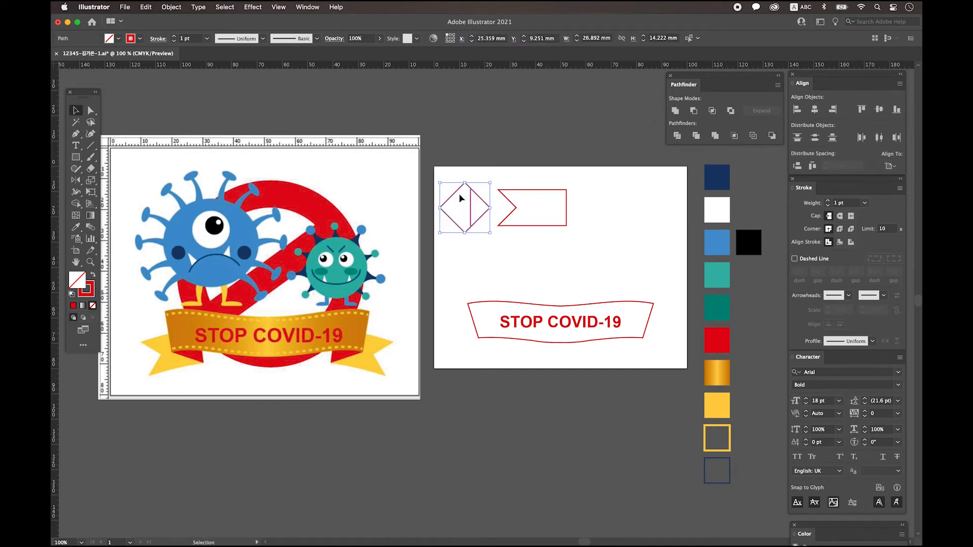
key(Delete)
key(super+z)
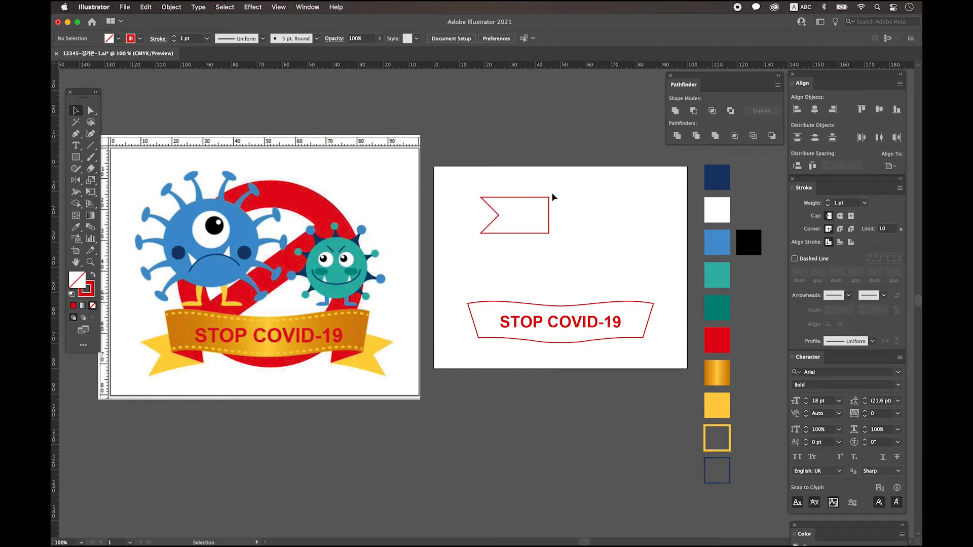
Shift the notched tail's upper-right anchor point left to slant its right edge, and deselect it
click(91, 110)
drag(567, 183, 528, 215)
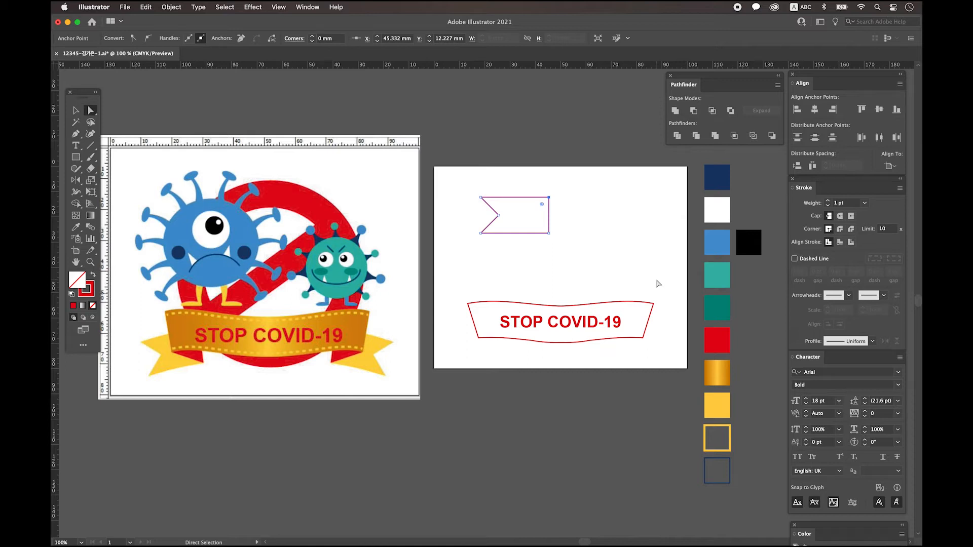
key(Left)
key(Left)
key(Left)
key(Left)
key(Left)
key(Left)
key(Left)
key(Left)
key(Left)
key(Left)
key(Left)
key(Left)
key(Left)
click(588, 245)
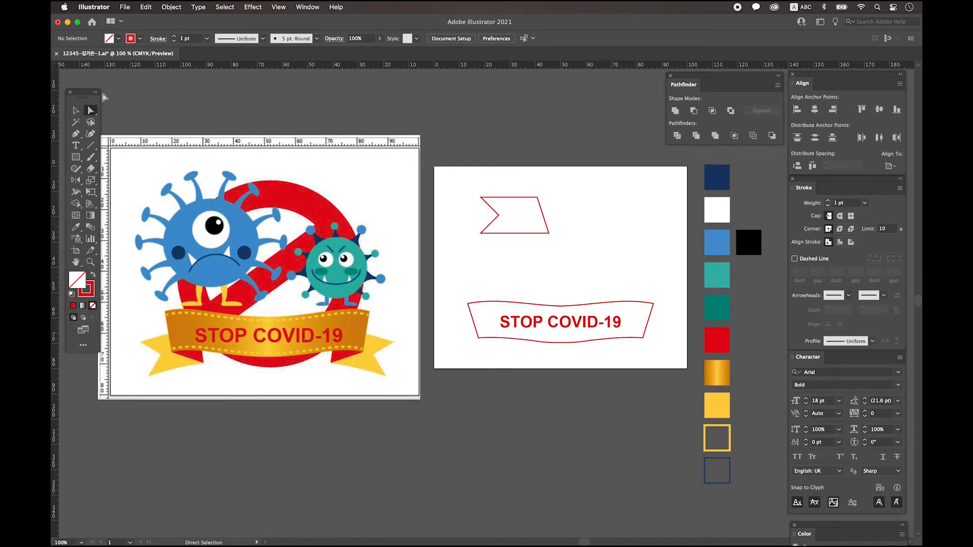
Apply an envelope warp to the notched tail with the Arc style, horizontal, and a bend of 12%
click(76, 110)
click(513, 151)
key(super+a)
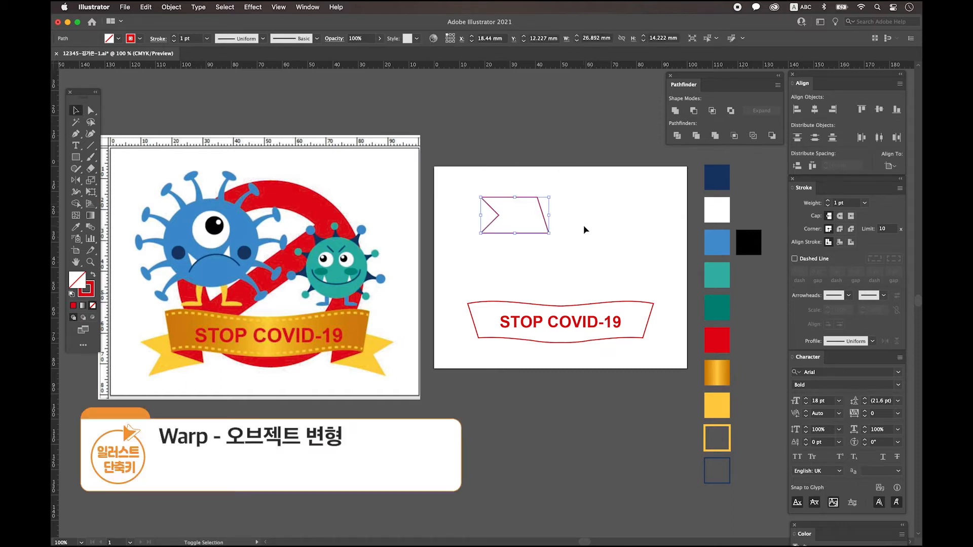
key(super+alt+shift+w)
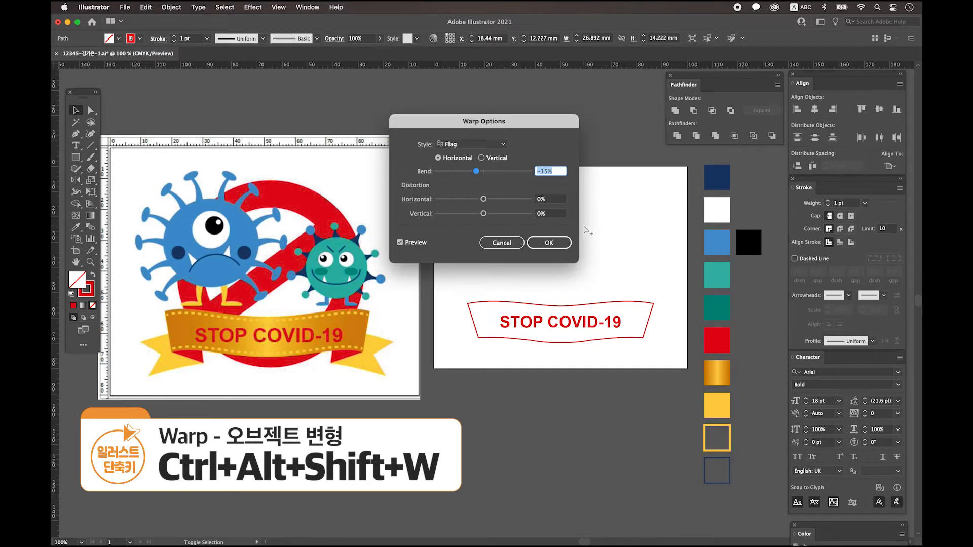
drag(498, 126, 430, 260)
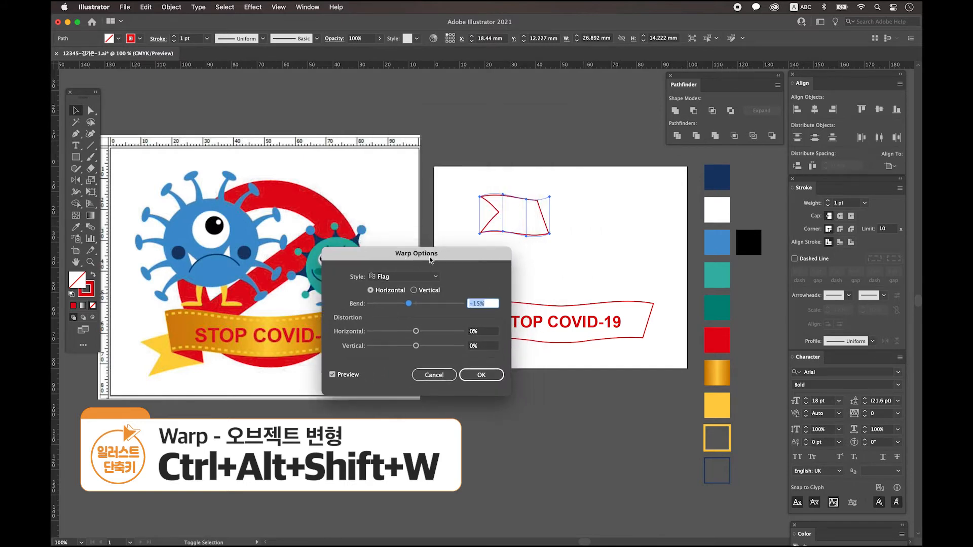
click(397, 280)
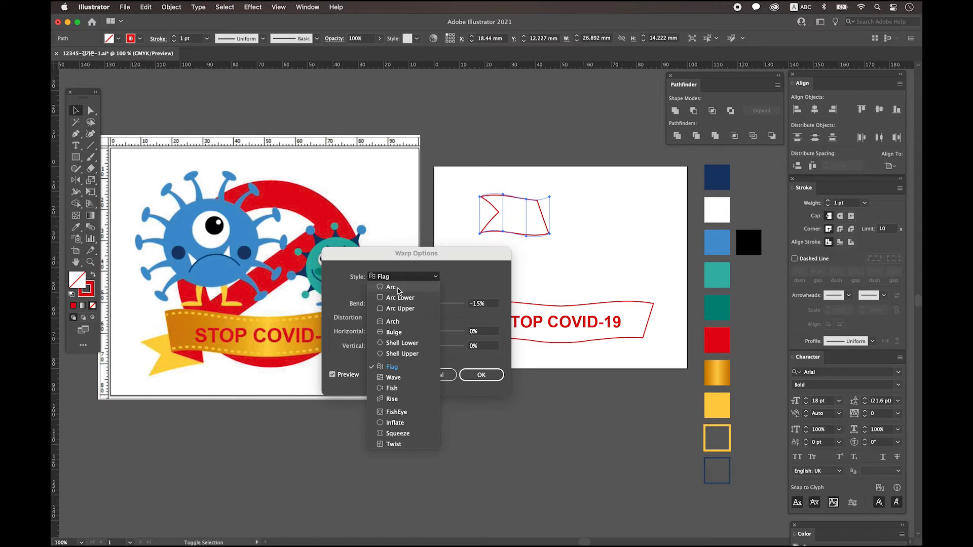
click(400, 292)
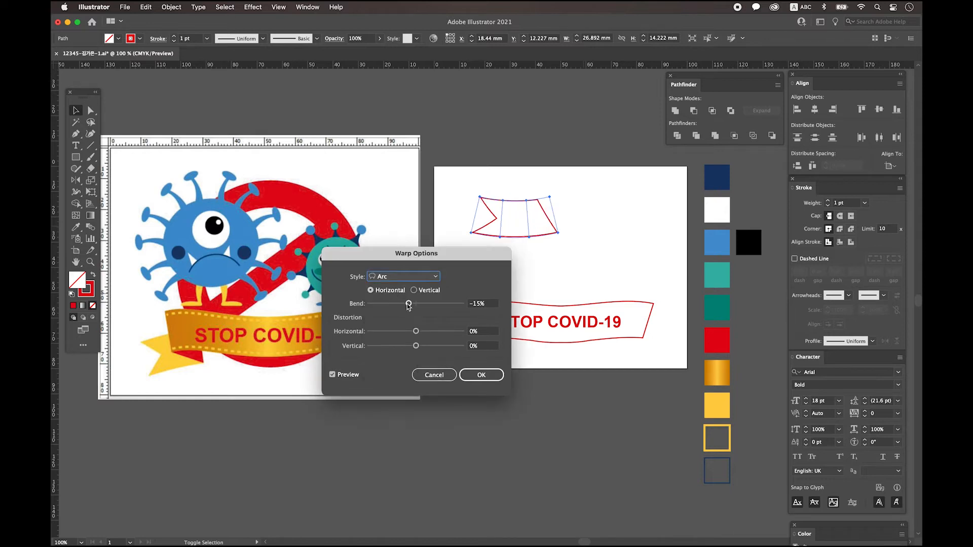
drag(408, 306, 423, 308)
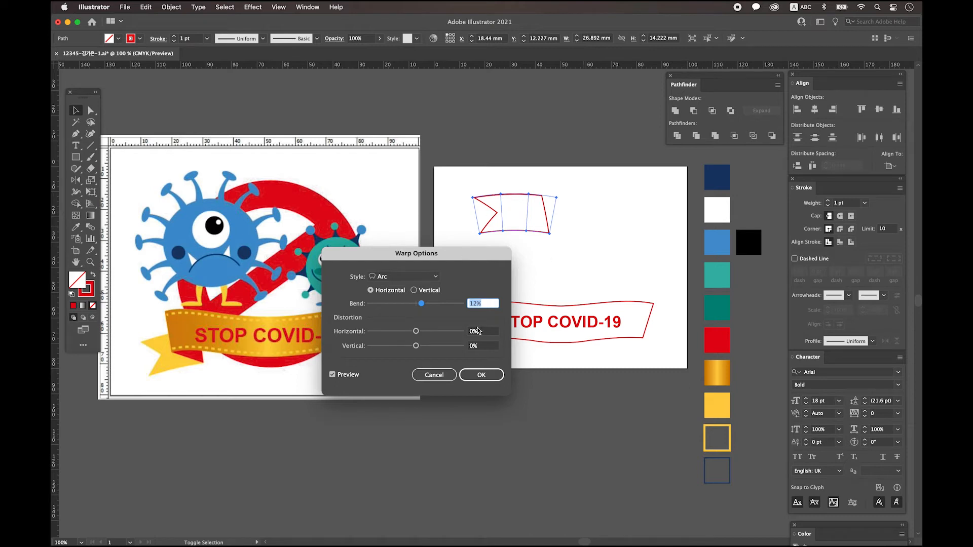
click(482, 376)
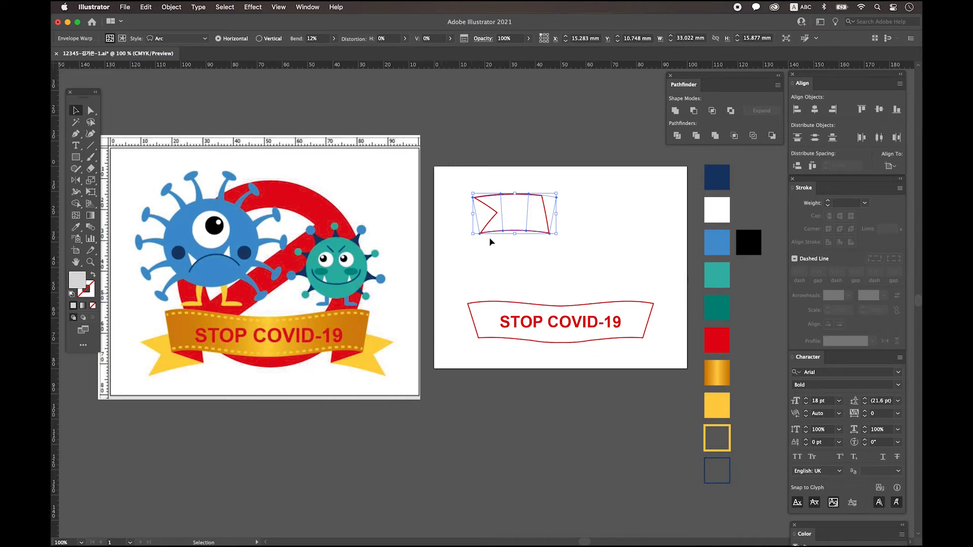
Expand the warped ribbon tail with Object and Fill included, and deselect it
click(172, 8)
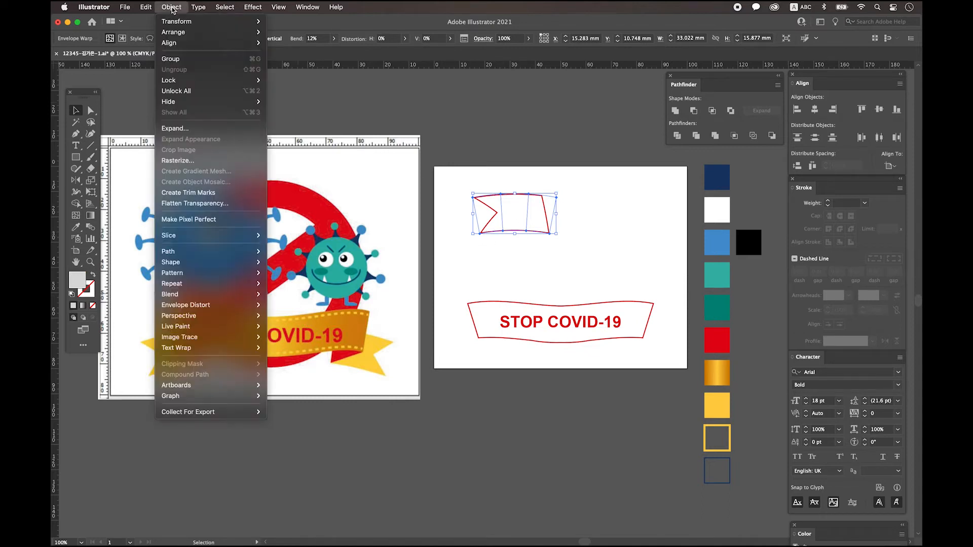
click(205, 129)
drag(519, 200, 402, 221)
click(435, 357)
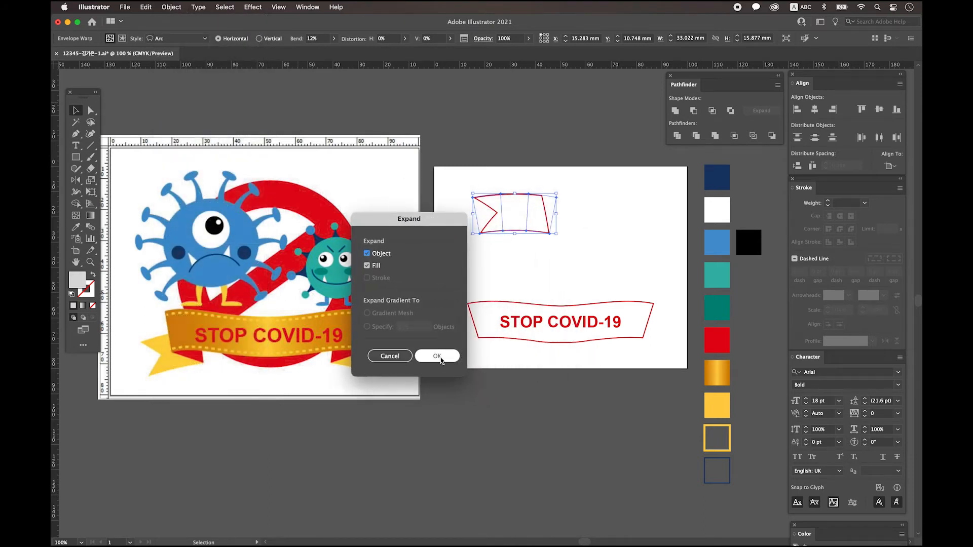
click(549, 287)
Shrink and slightly tilt the ribbon tail, and place it overlapping the banner's lower-left corner
drag(538, 277, 521, 254)
drag(500, 211, 500, 332)
click(575, 363)
scroll(575, 363, up, 1)
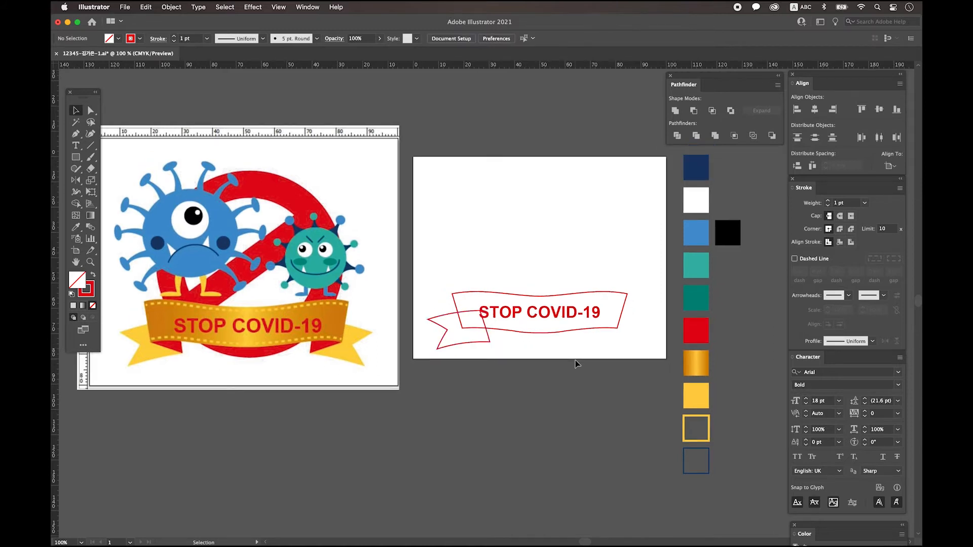
Draw a triangular ribbon fold with the Pen tool joining the banner's lower-left corner to the tail's lower-right and upper-right corners
click(77, 134)
click(463, 328)
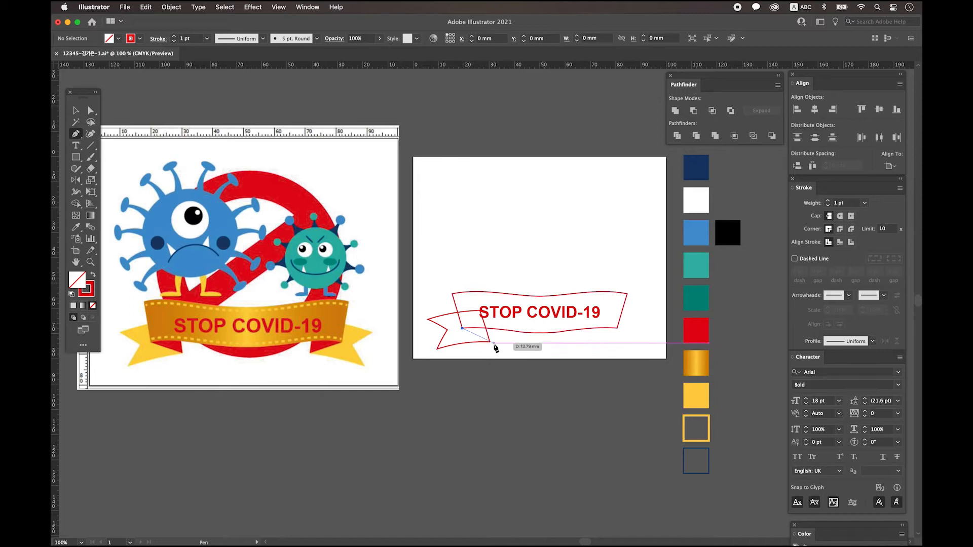
click(489, 341)
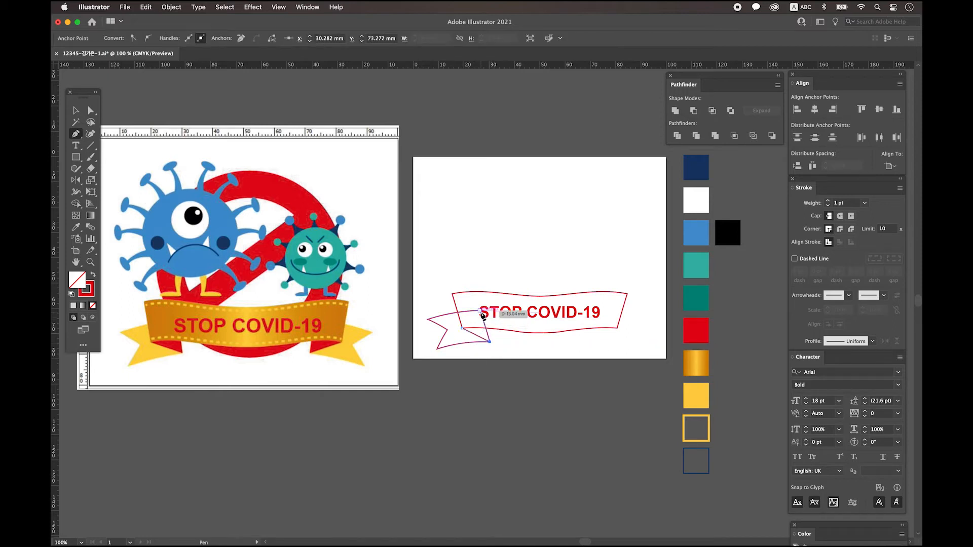
click(480, 312)
key(v)
click(578, 338)
scroll(578, 338, down, 1)
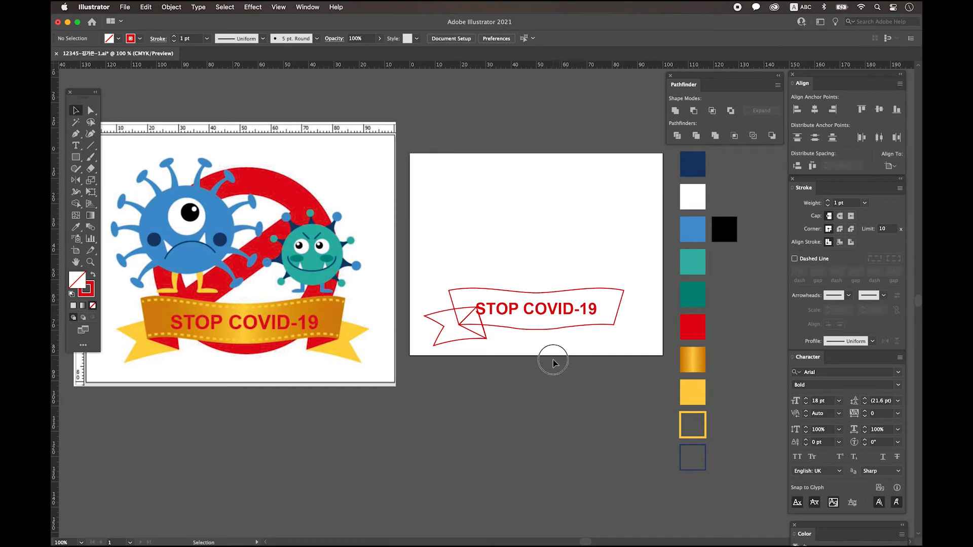
Apply the gold gradient sample to the ribbon banner and send the banner behind the STOP COVID-19 text
drag(633, 284, 619, 300)
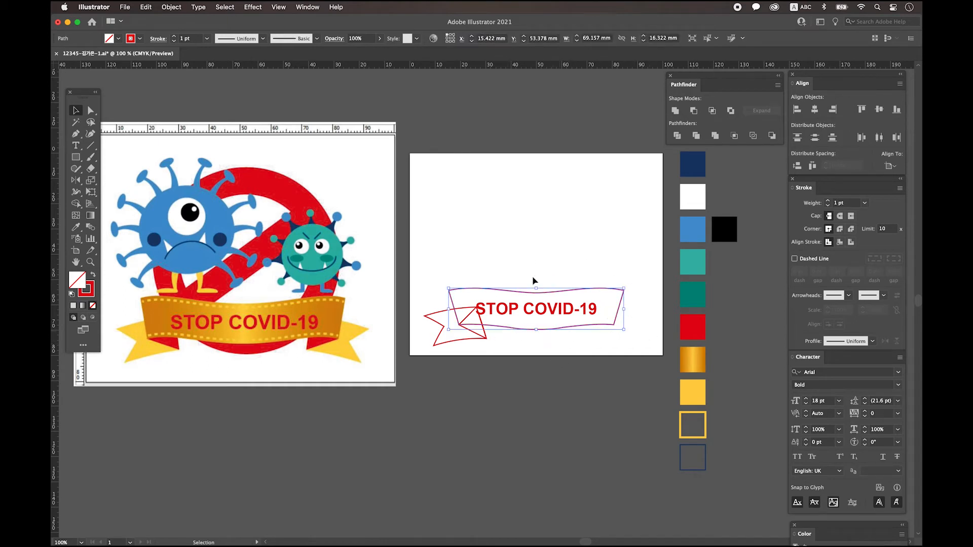
key(i)
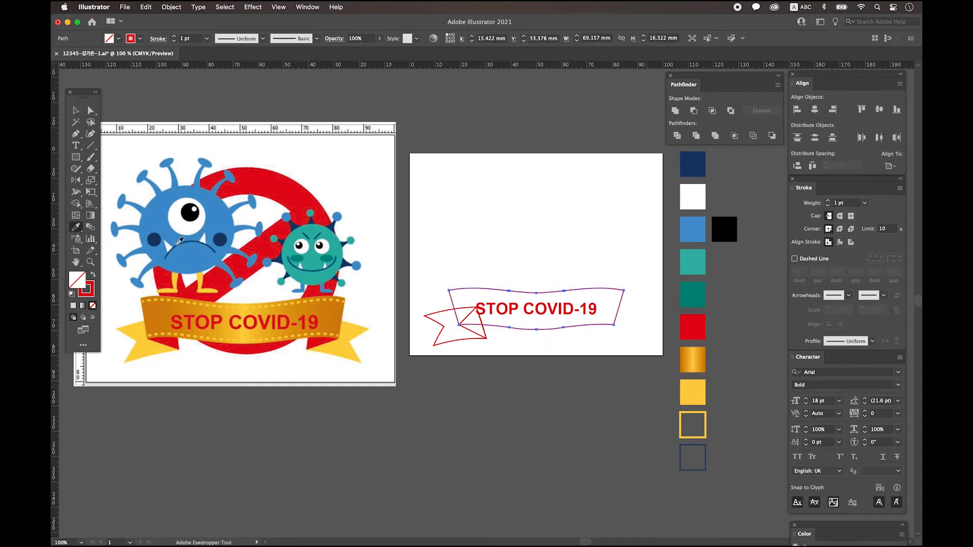
click(697, 357)
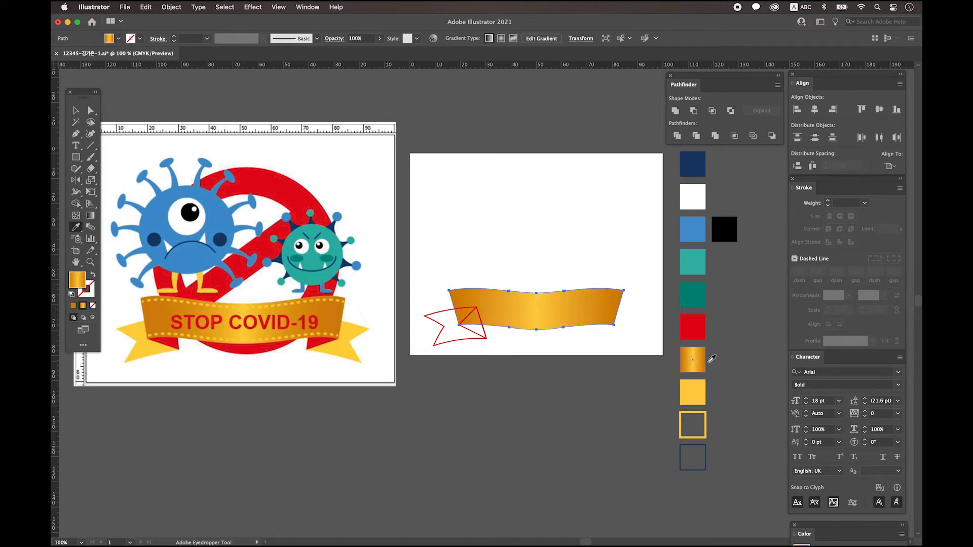
click(75, 110)
key(ctrl+bracketleft)
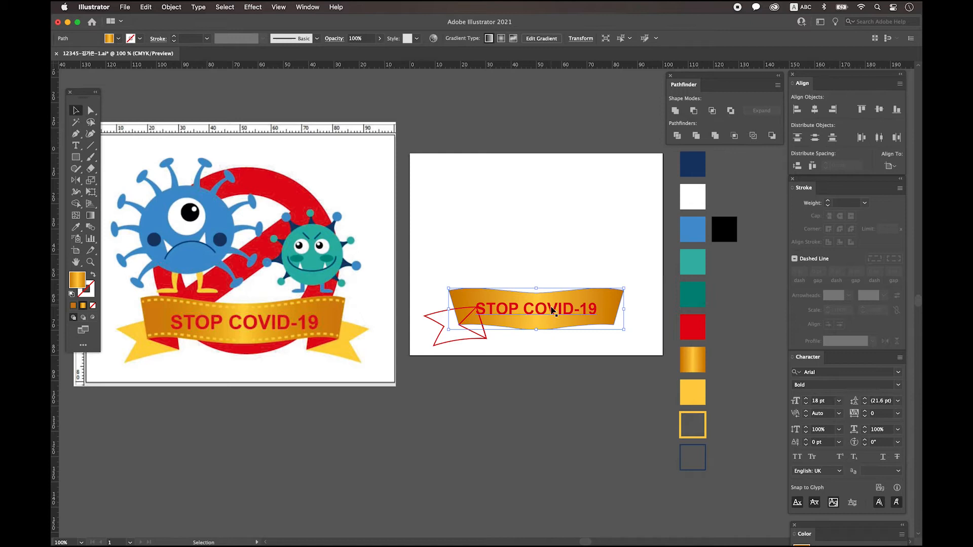
click(596, 360)
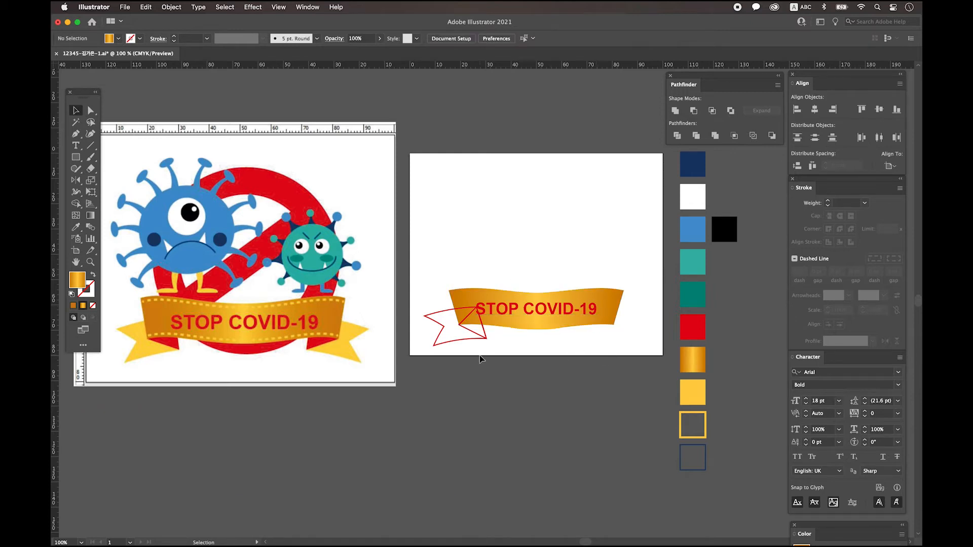
Fill the notched ribbon tail with the solid yellow sample colour and no stroke
click(449, 345)
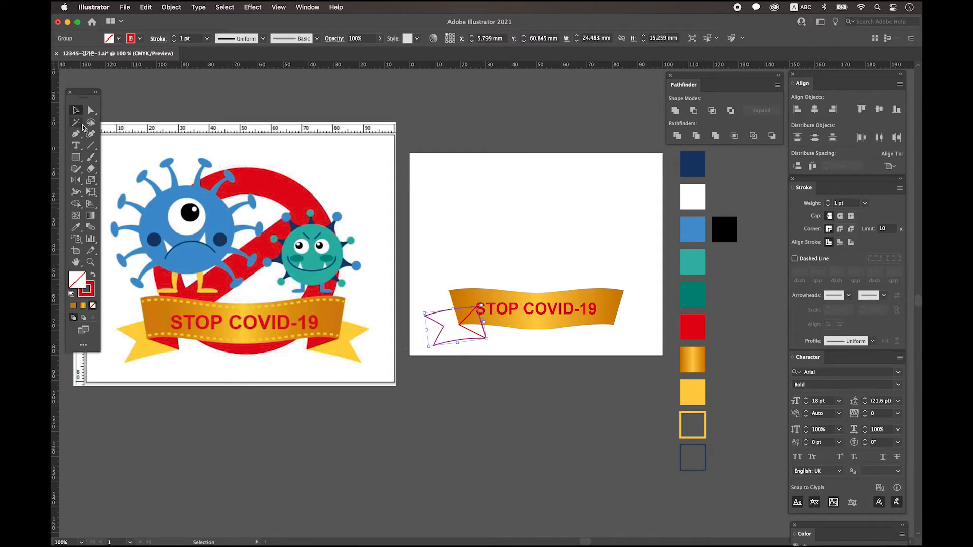
click(76, 227)
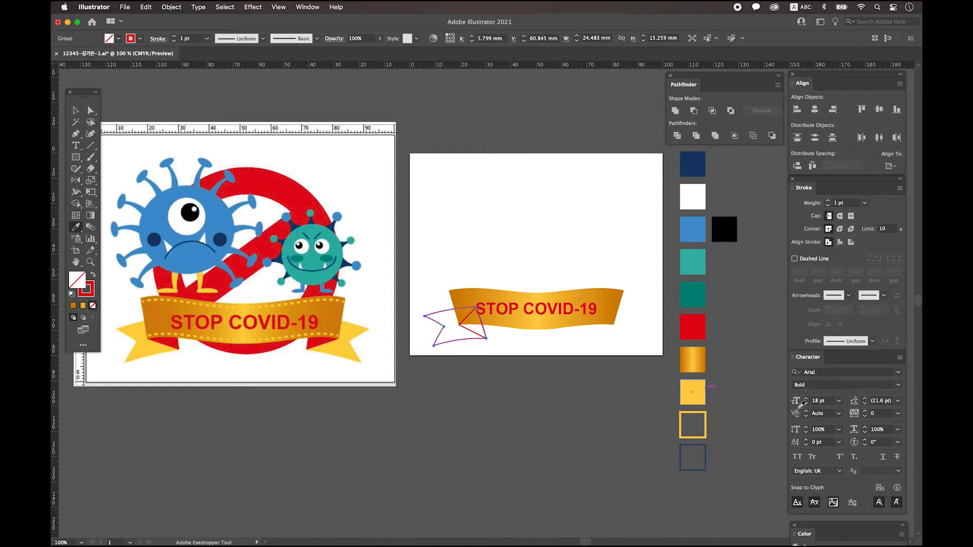
click(693, 391)
click(75, 110)
Fill the triangular fold with the red sample colour, and send the fold and tail behind the banner
click(478, 336)
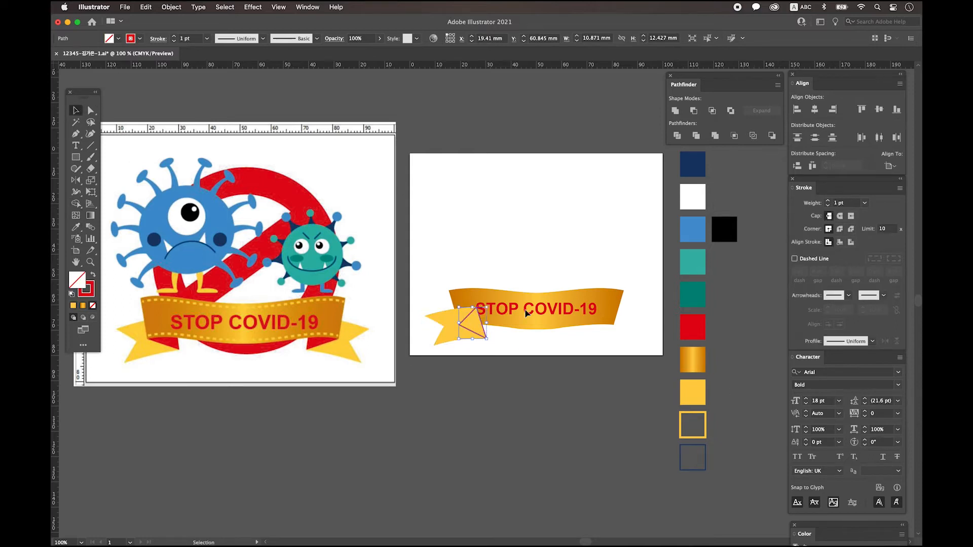
click(75, 227)
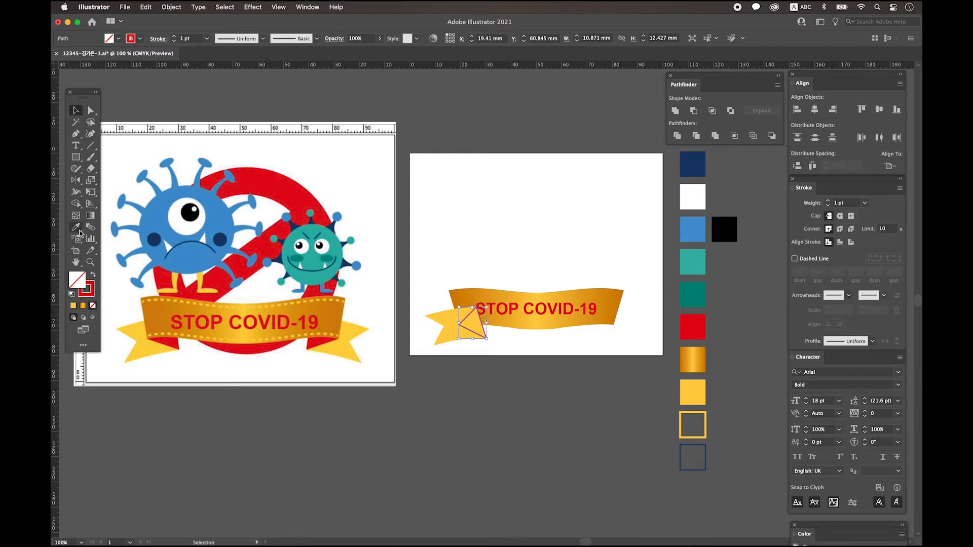
click(702, 323)
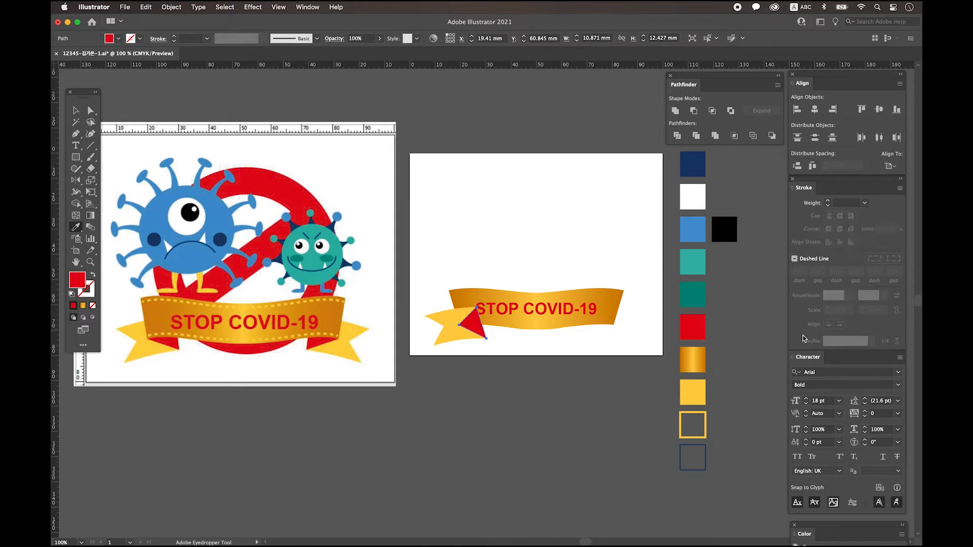
click(75, 110)
click(472, 336)
key(super+bracketleft)
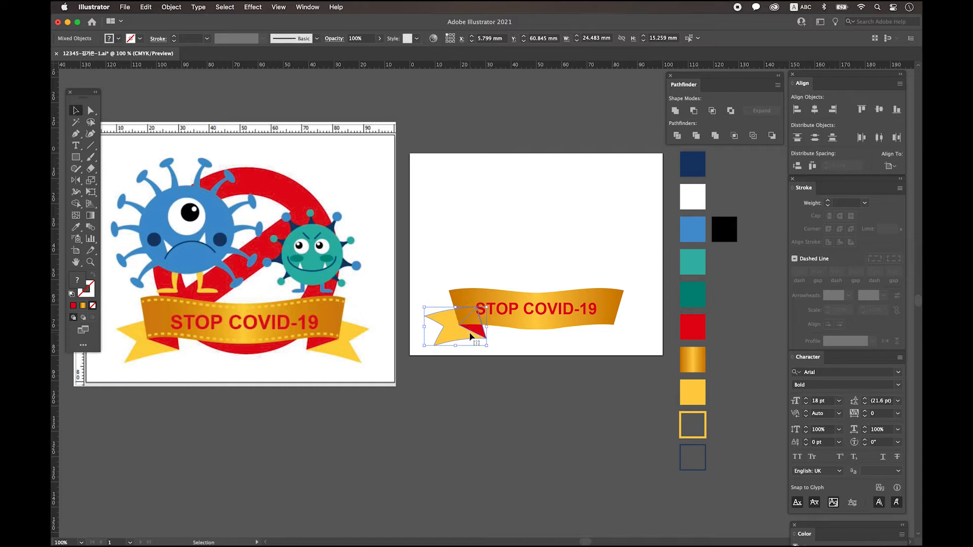
click(500, 350)
Duplicate the yellow tail and red fold together horizontally to the banner's right end
drag(545, 357, 558, 374)
click(443, 340)
shift+click(470, 338)
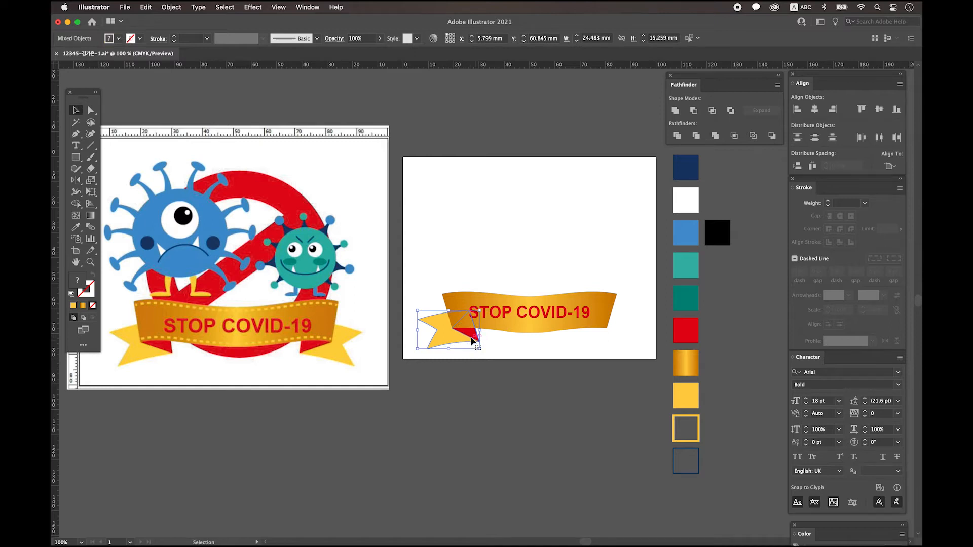
drag(471, 341, 574, 343)
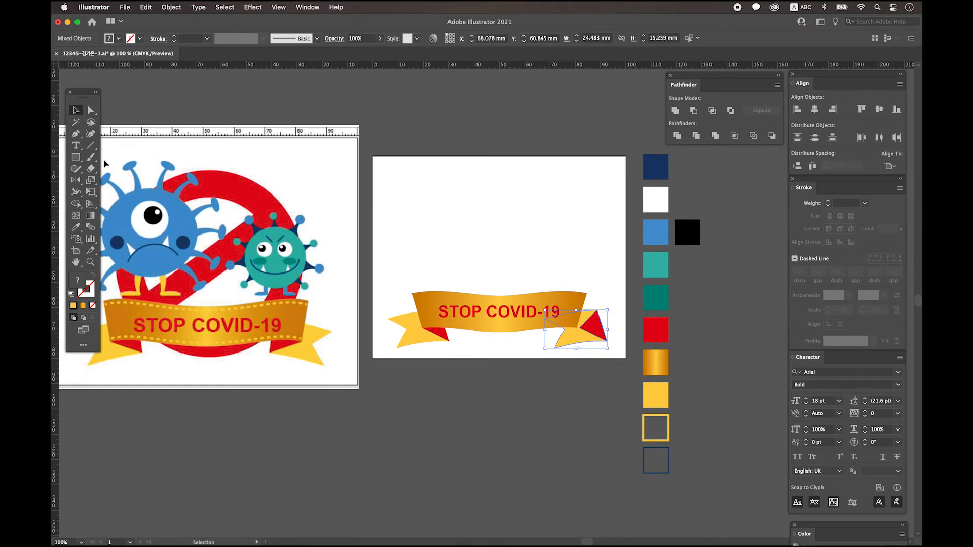
Reflect the duplicated tail and fold across the vertical axis and fit them to the banner's lower-right corner
double_click(77, 182)
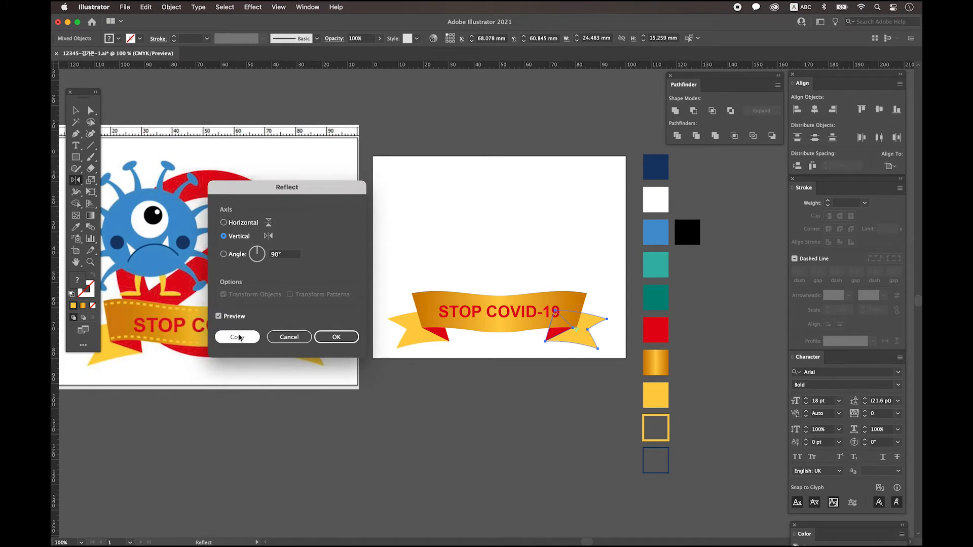
click(337, 337)
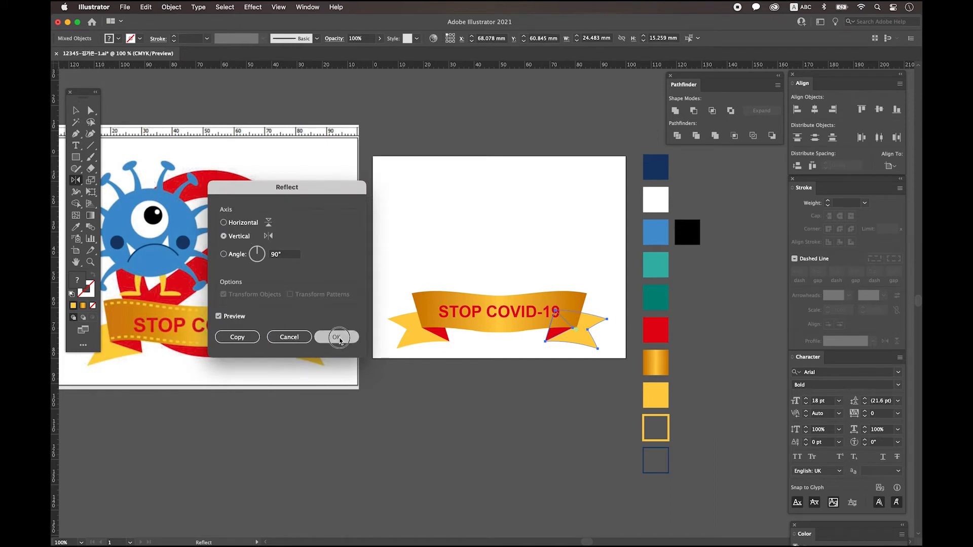
click(75, 111)
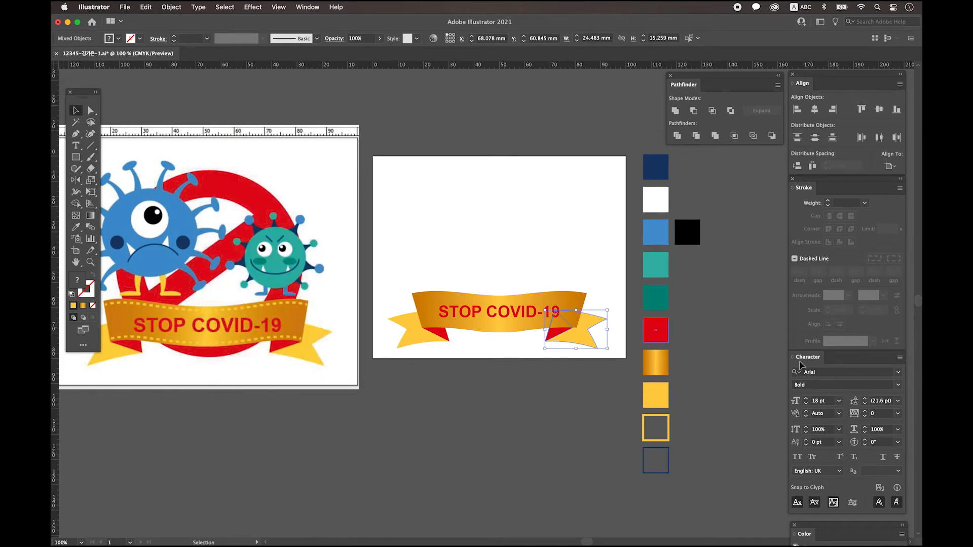
mouse_move(558, 339)
mouse_down()
mouse_move(573, 340)
mouse_move(561, 339)
mouse_up()
scroll(567, 345, left, 5)
scroll(568, 345, up, 1)
click(575, 353)
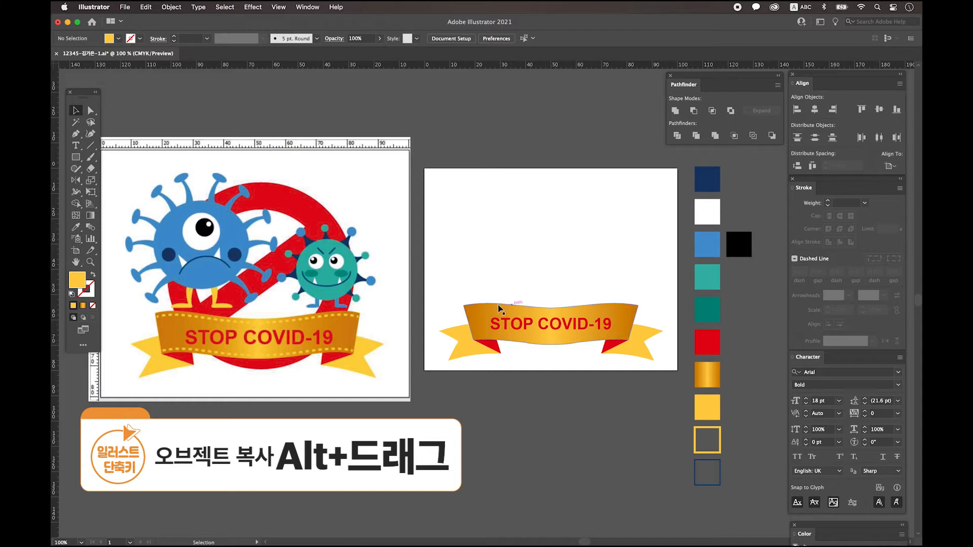
Duplicate the banner shape directly above the original and apply the yellow 2 pt outline sample to the copy
drag(626, 318, 626, 270)
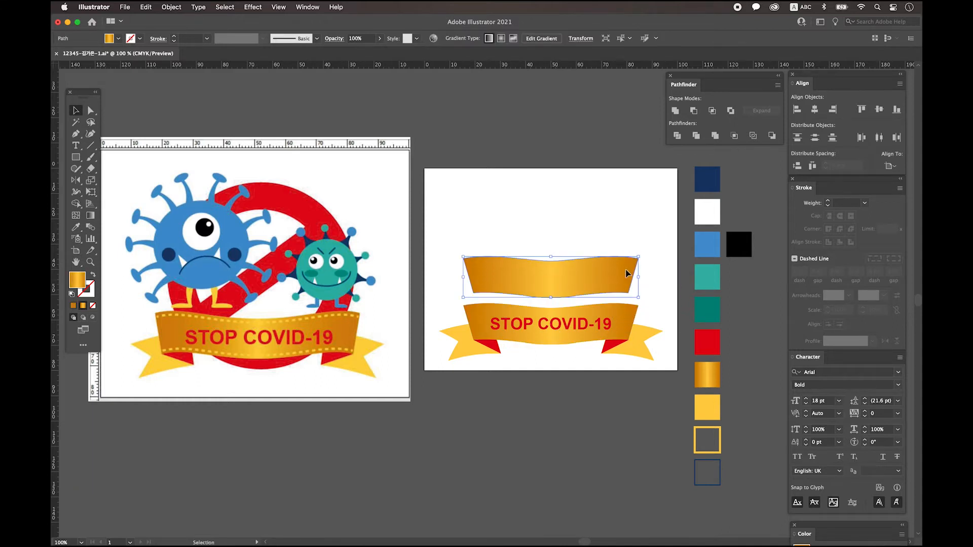
key(i)
click(722, 438)
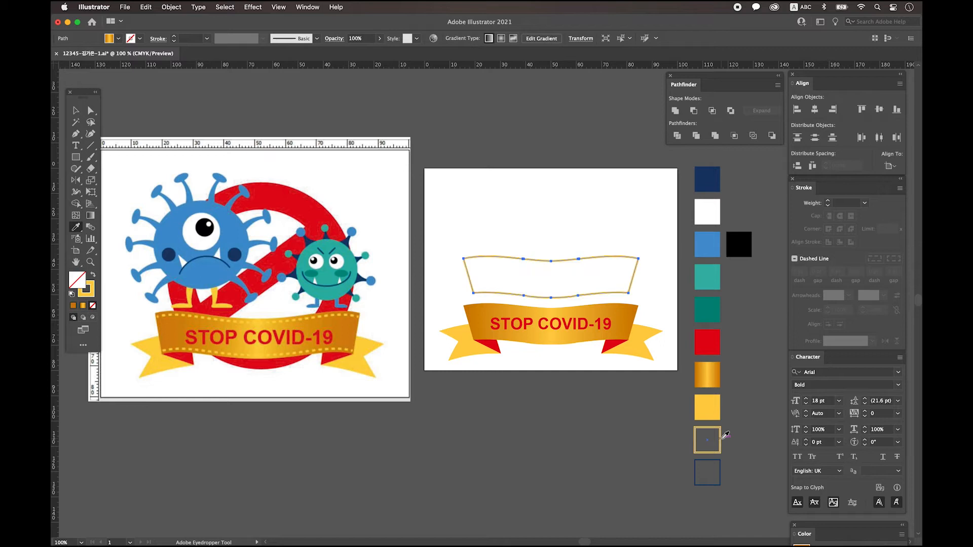
click(76, 111)
Delete the left and right side segments of the outlined banner copy, keeping its two wavy edges
key(a)
click(456, 280)
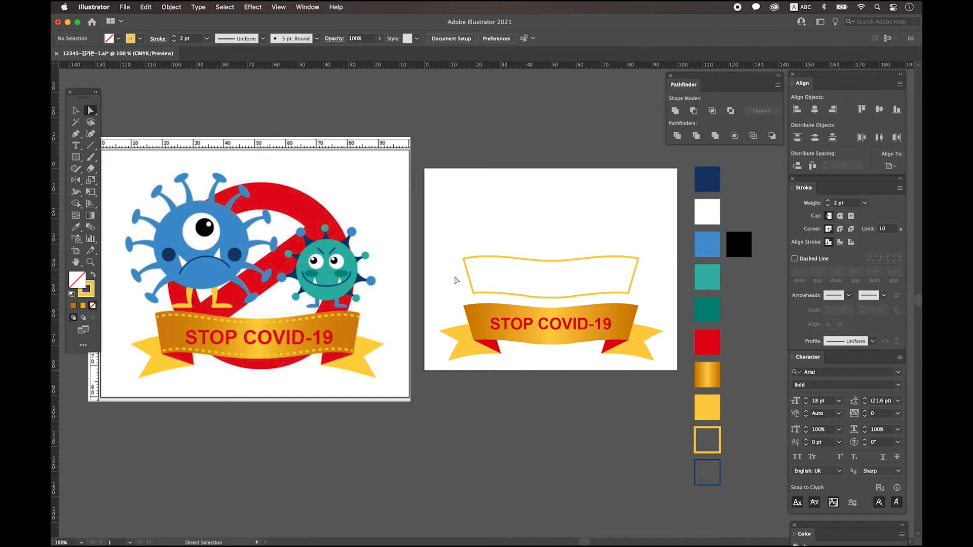
drag(456, 274, 640, 300)
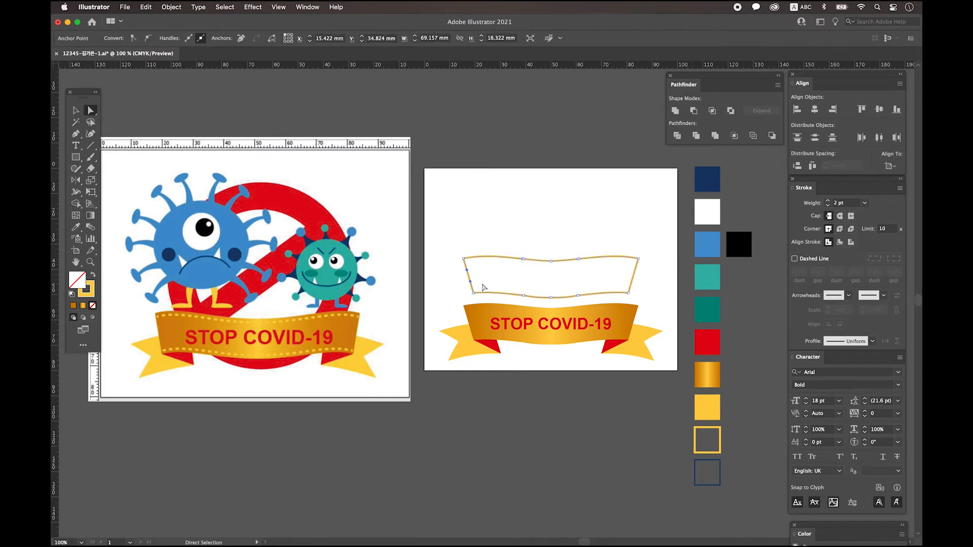
drag(650, 292, 627, 274)
key(Delete)
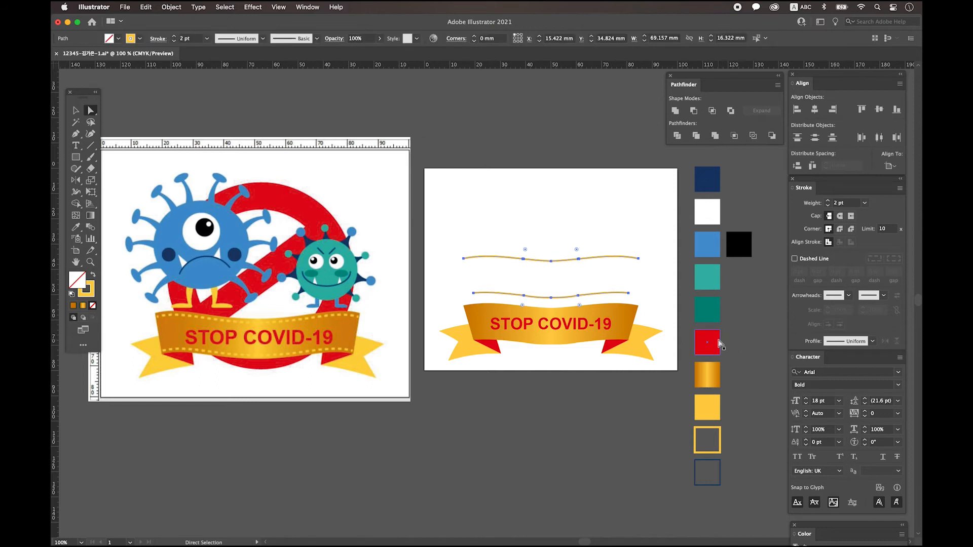
Turn the two wavy yellow lines into dashed strokes with a 5 pt dash
key(v)
click(592, 260)
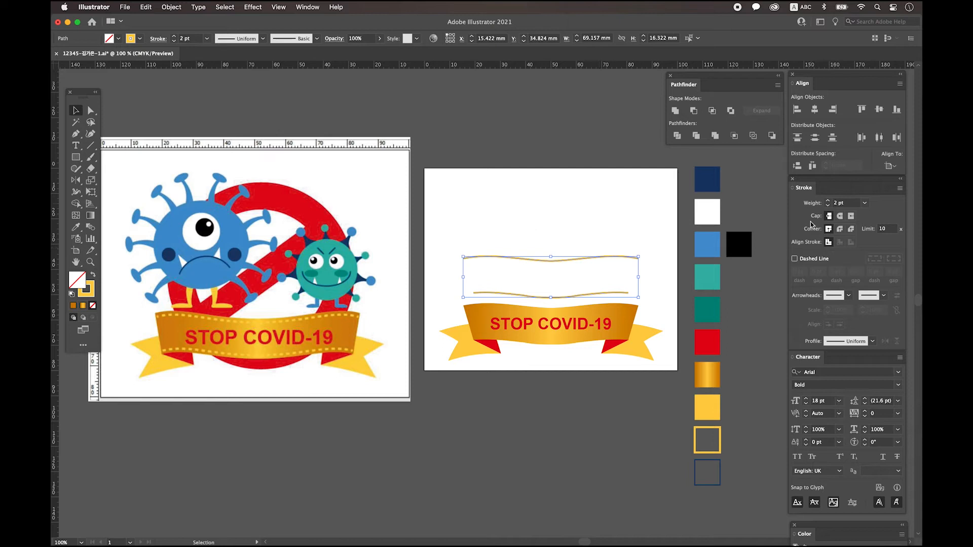
click(794, 259)
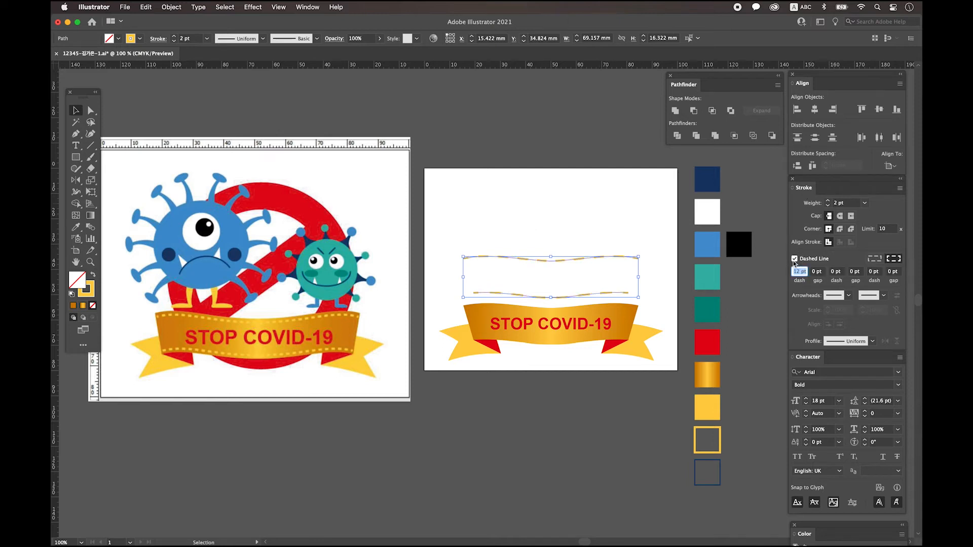
text(5)
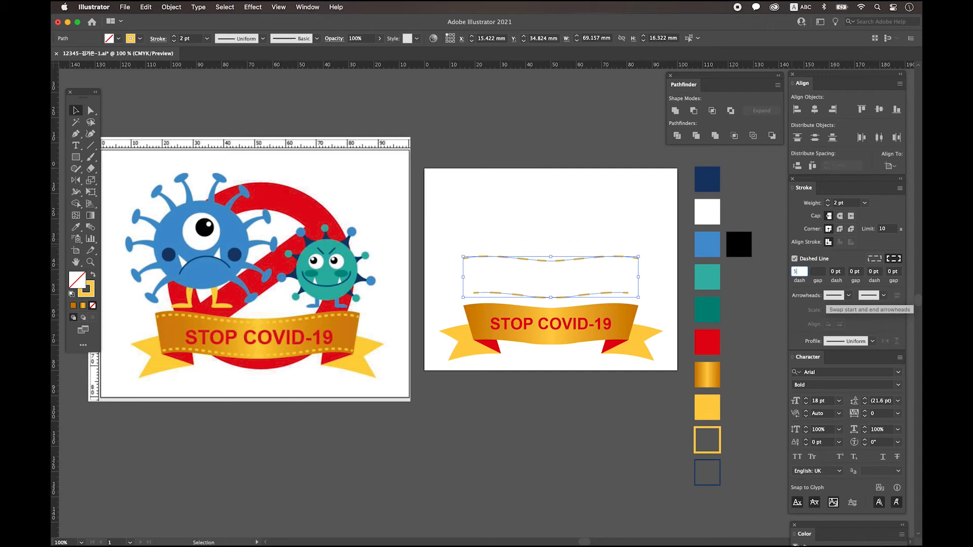
key(Tab)
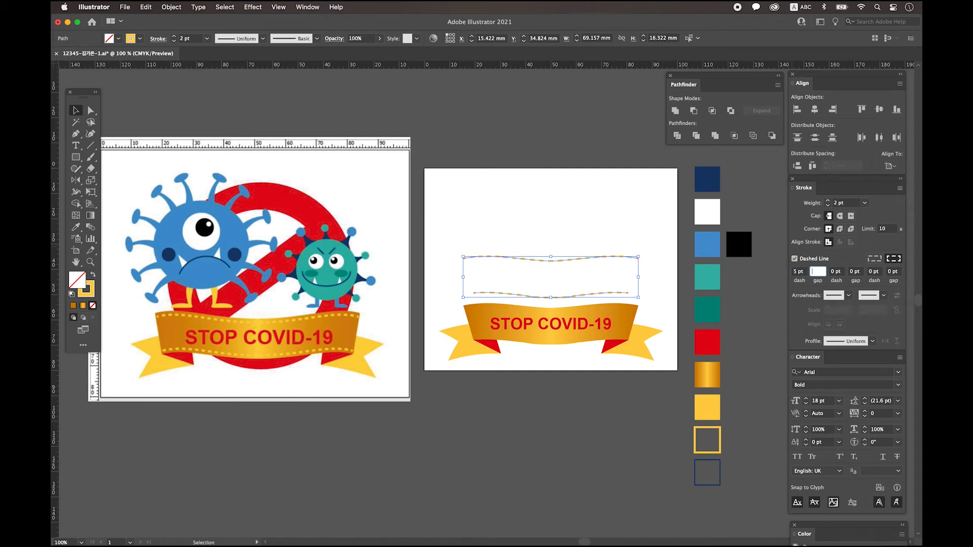
click(613, 226)
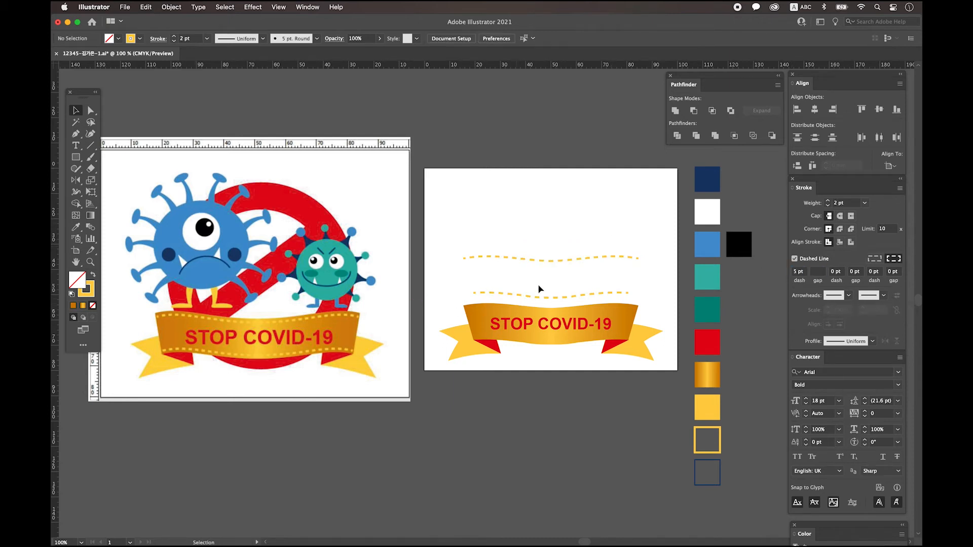
Move the dashed lines just inside the banner's top and bottom edges, and narrow the upper one to fit
click(552, 262)
drag(568, 264, 564, 315)
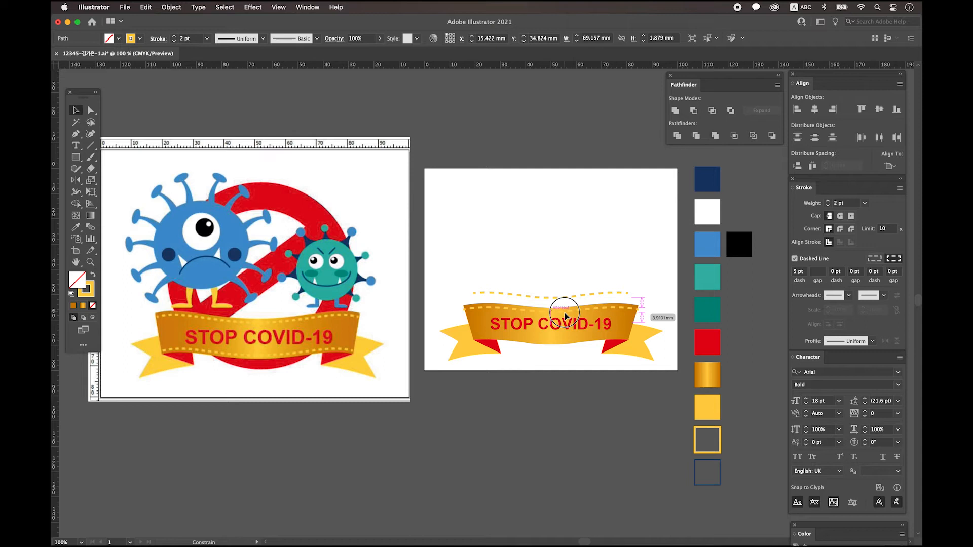
scroll(564, 315, up, 5)
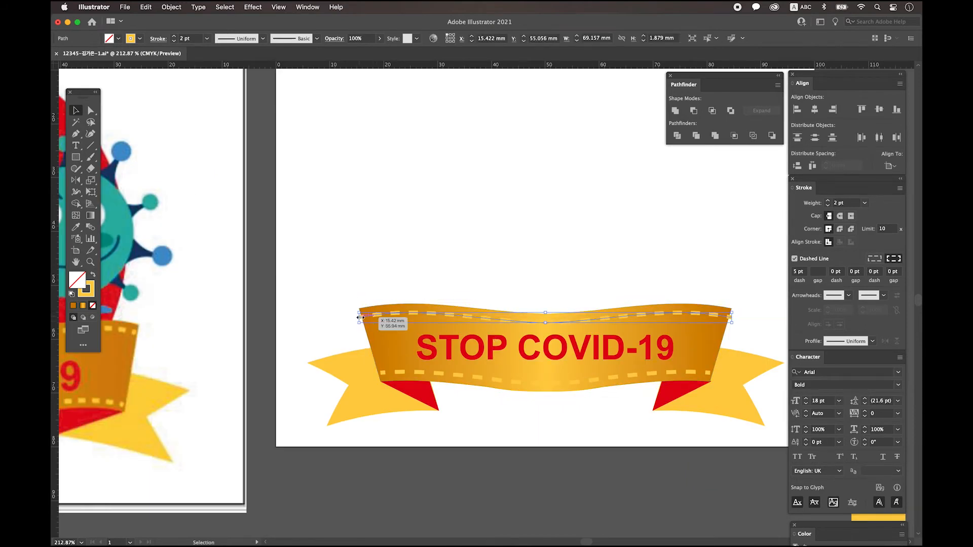
drag(360, 318, 389, 319)
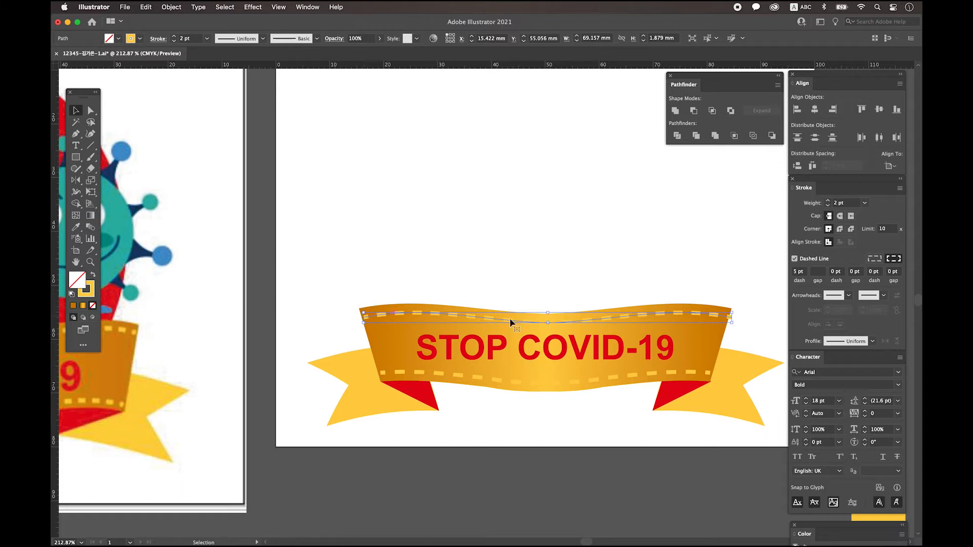
click(753, 318)
key(super+1)
Nudge the right tail and fold so the fold's corner meets the banner's lower-right corner
drag(468, 302, 568, 347)
scroll(578, 350, right, 5)
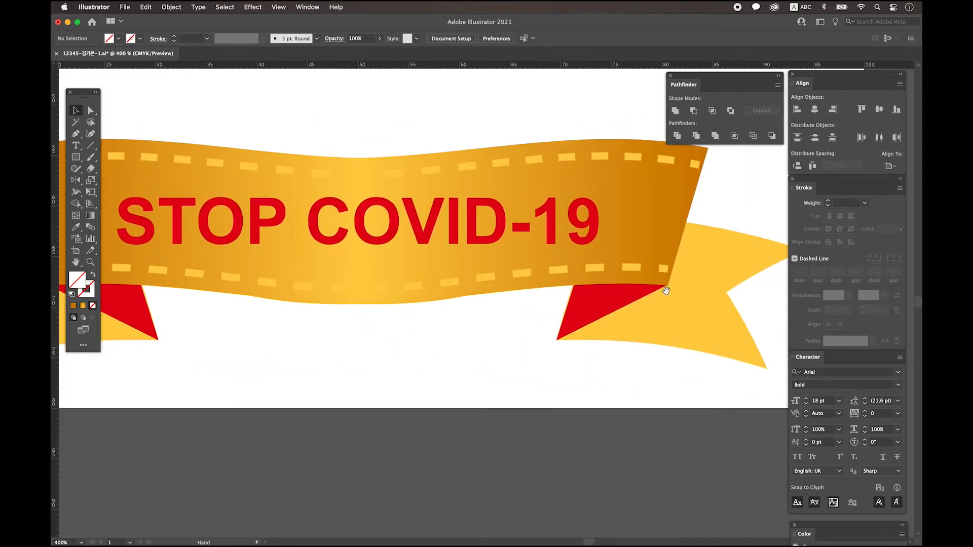
click(608, 308)
drag(608, 307, 603, 304)
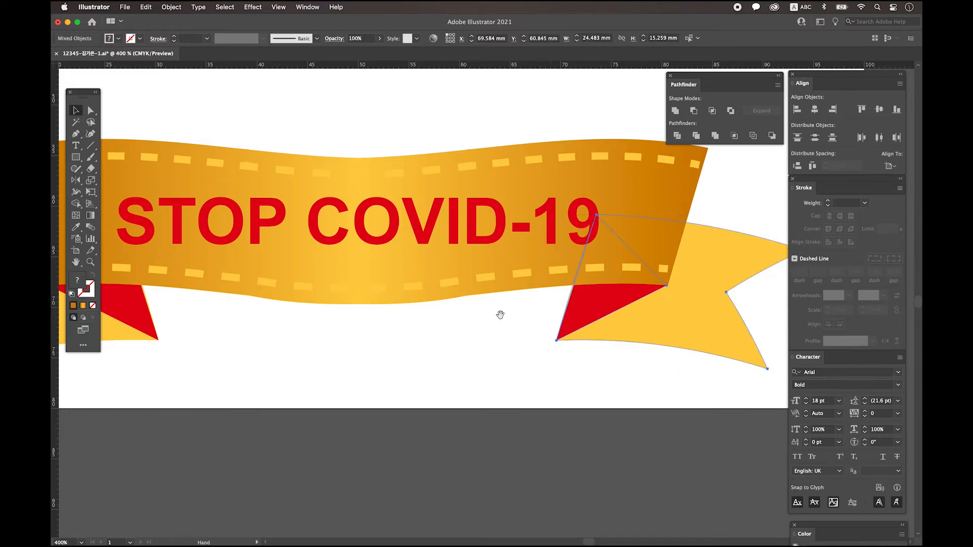
Group the banner, text, dashed lines, tails and folds into one object, and deselect it
alt+super+click(539, 343)
alt+super+click(456, 285)
alt+super+click(456, 284)
drag(390, 263, 543, 348)
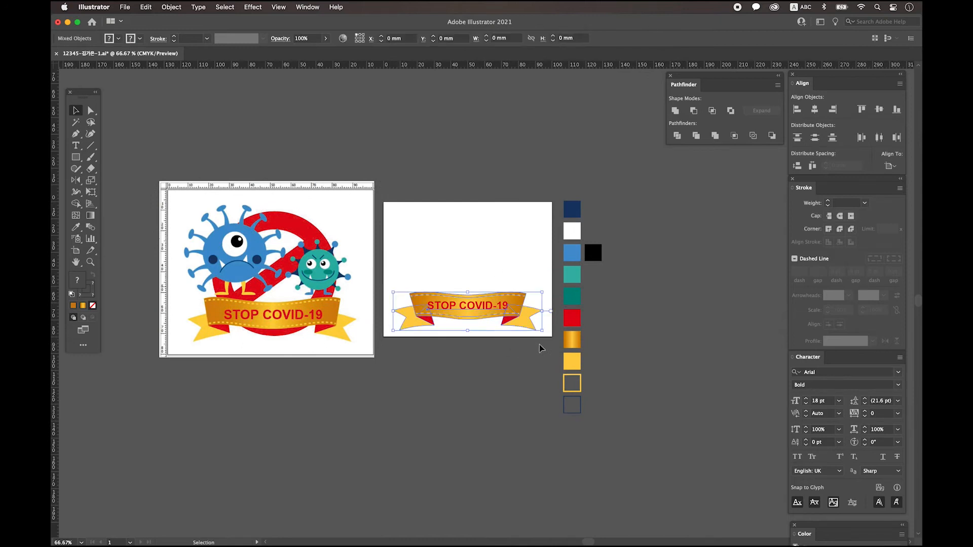
right_click(492, 293)
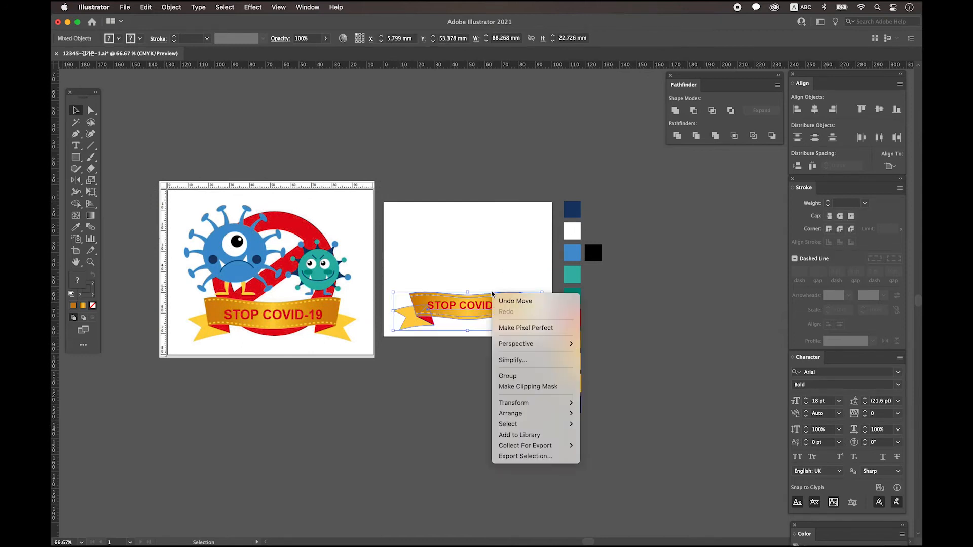
click(521, 375)
click(495, 382)
key(super+equal)
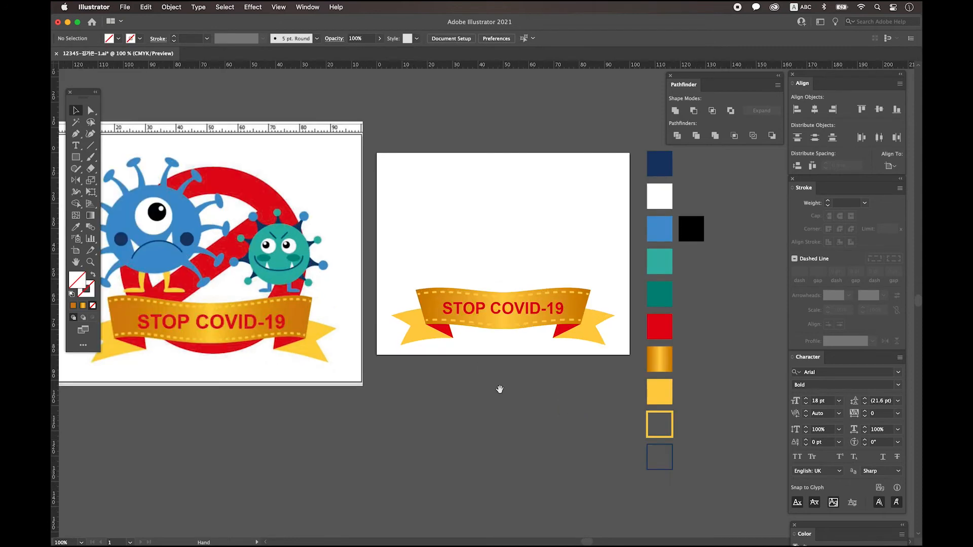
Draw a circle about 64.4 mm in diameter, roughly centred on the artboard over the ribbon banner
drag(503, 399, 518, 390)
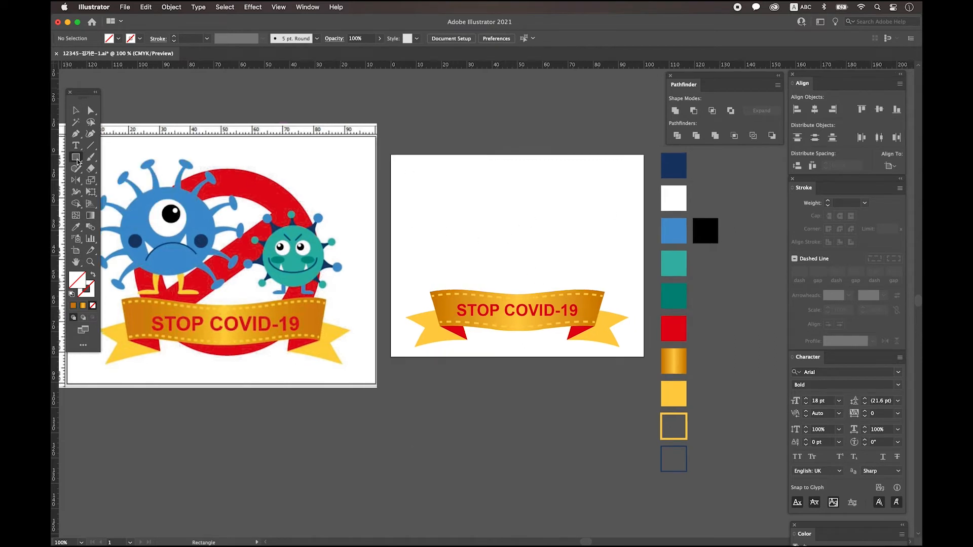
drag(76, 157, 113, 183)
drag(440, 178, 573, 343)
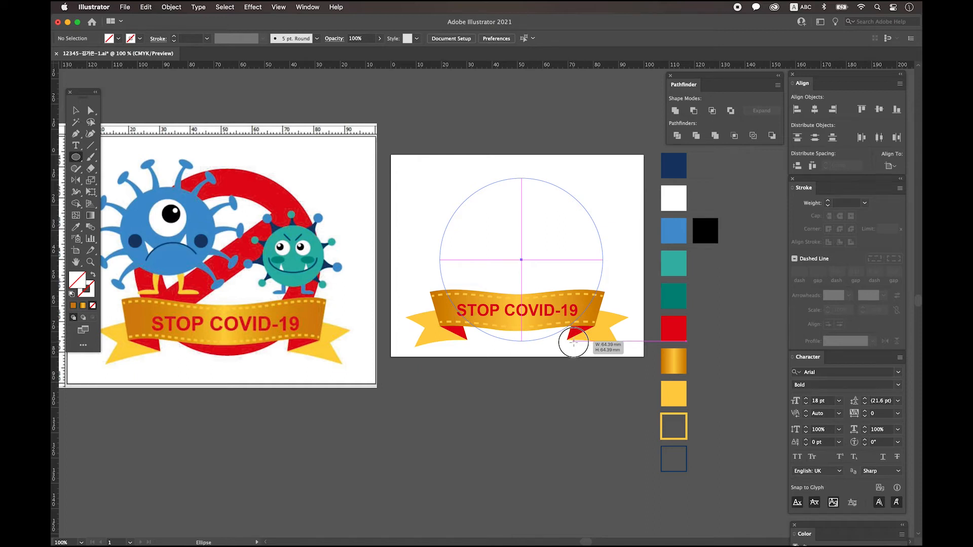
drag(573, 343, 573, 343)
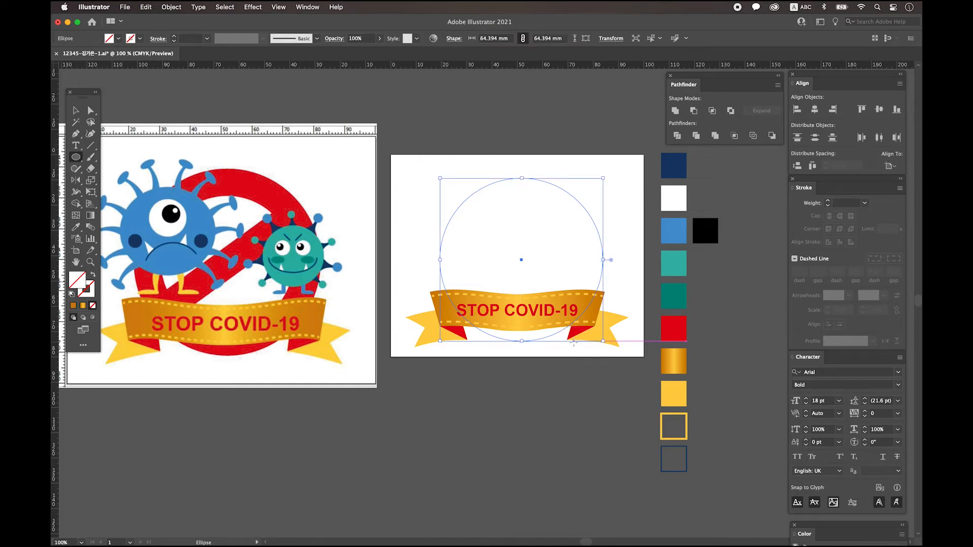
Give the new circle a near-black stroke with the hex colour 020000
double_click(85, 293)
click(439, 385)
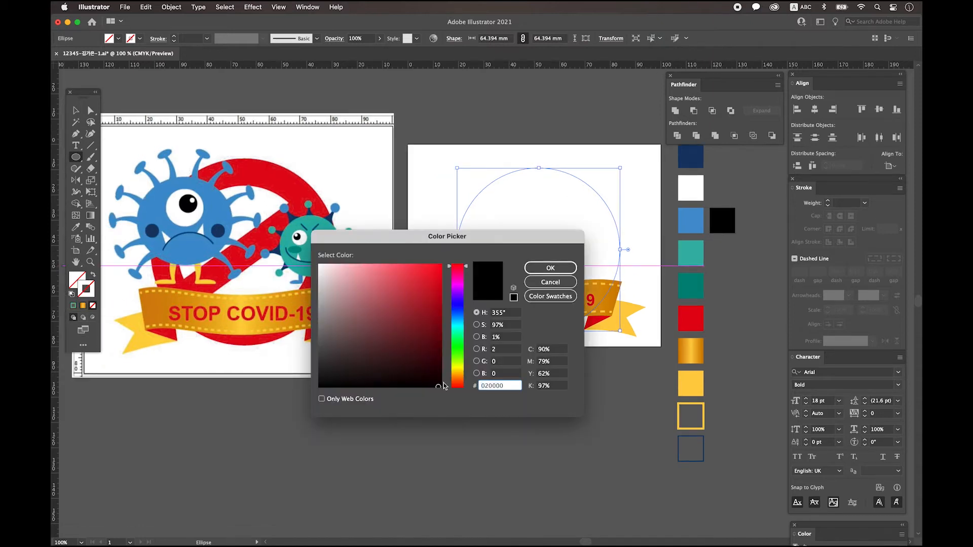
click(553, 266)
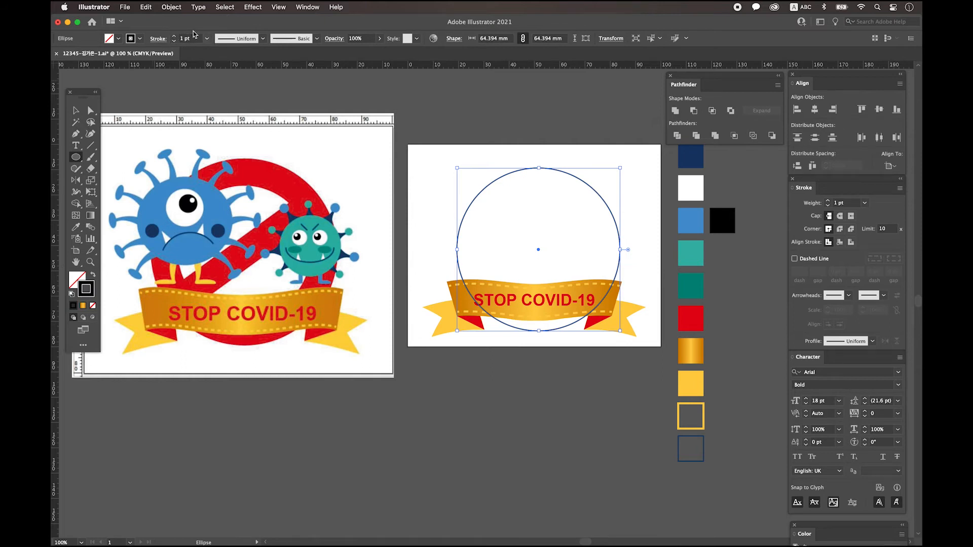
Increase the circle's stroke weight to 29 pt to form a thick ring
click(174, 37)
click(175, 37)
click(174, 37)
click(175, 37)
click(174, 37)
click(174, 37)
click(175, 37)
click(174, 37)
click(175, 37)
click(174, 37)
click(174, 37)
click(174, 37)
click(174, 37)
click(174, 37)
click(174, 37)
click(174, 37)
click(174, 37)
click(174, 37)
click(174, 37)
click(175, 37)
click(174, 37)
click(174, 37)
click(174, 37)
click(174, 37)
click(174, 37)
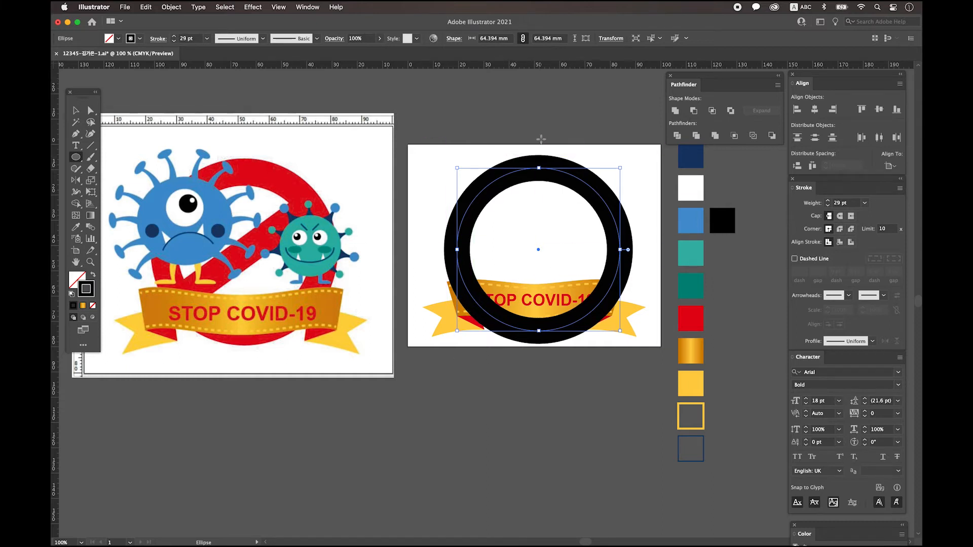
Expand the ring's fill and stroke so the thick outline turns into a filled shape
click(76, 110)
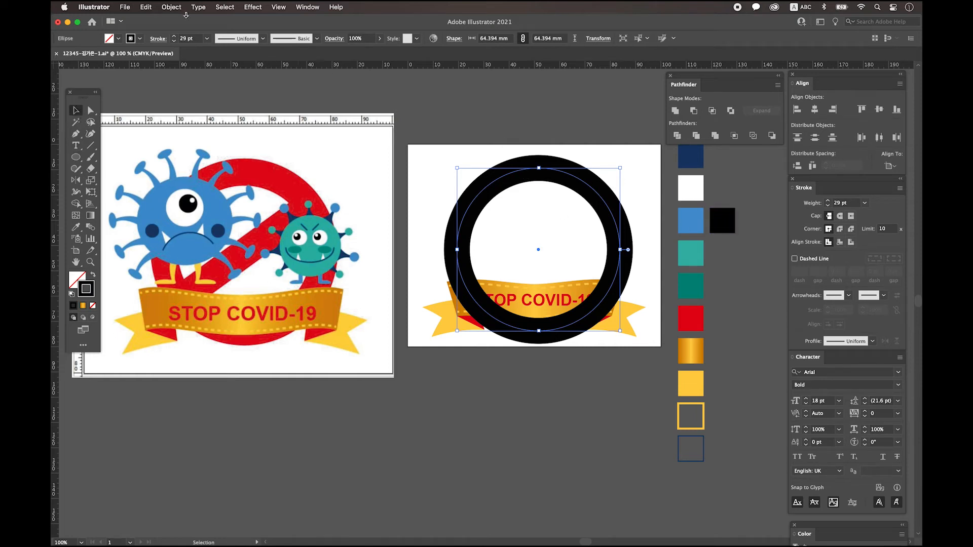
click(172, 7)
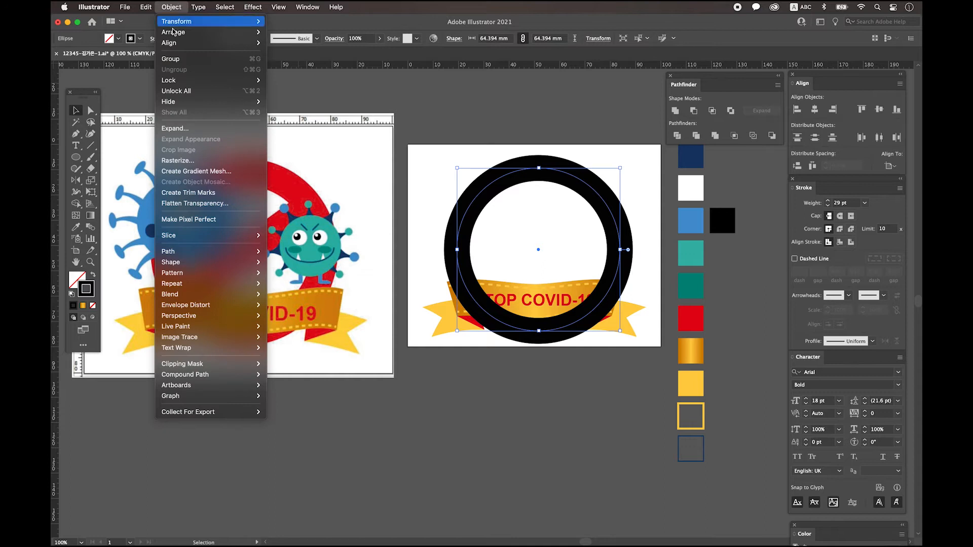
click(183, 131)
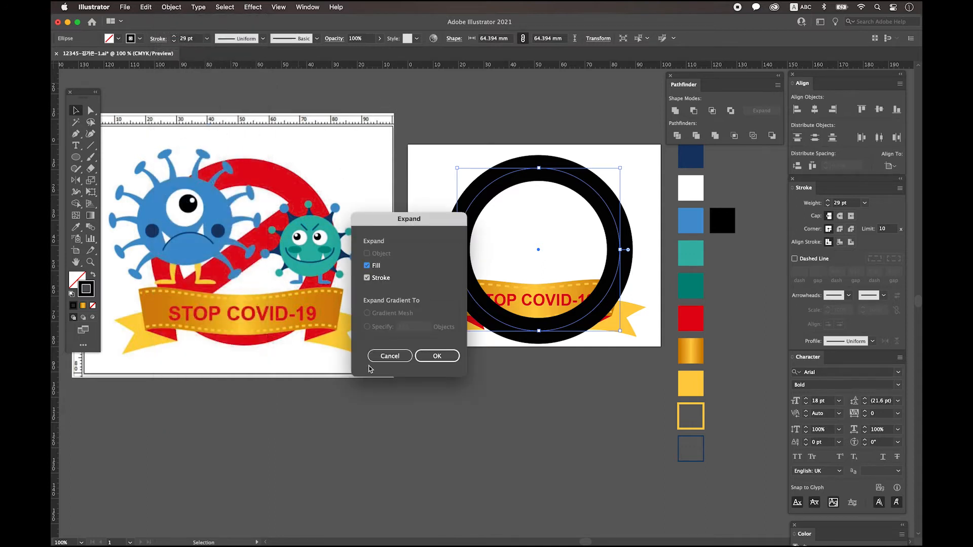
click(437, 356)
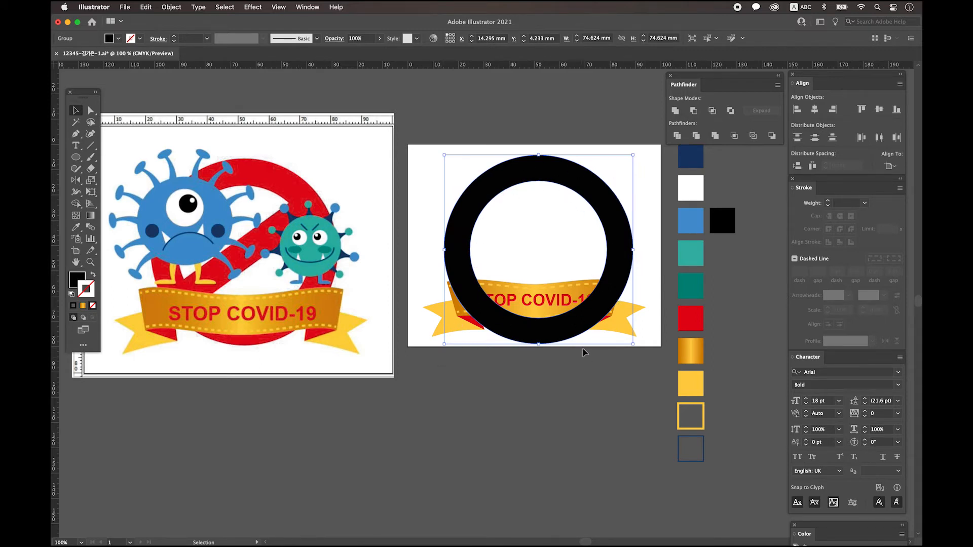
Fill the ring with the red swatch colour and scale it down proportionally to about 63.8 mm
click(75, 227)
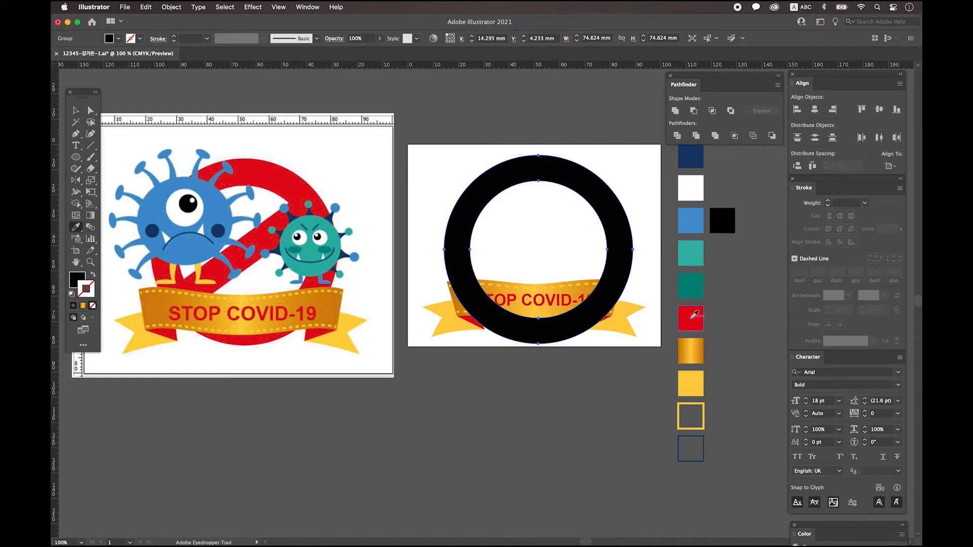
click(694, 314)
click(75, 110)
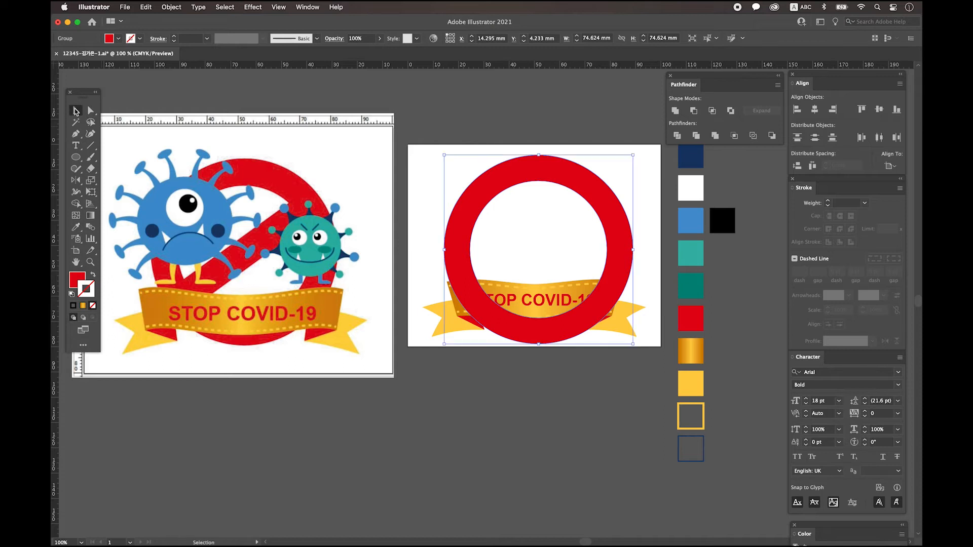
drag(633, 249, 616, 250)
drag(446, 250, 454, 249)
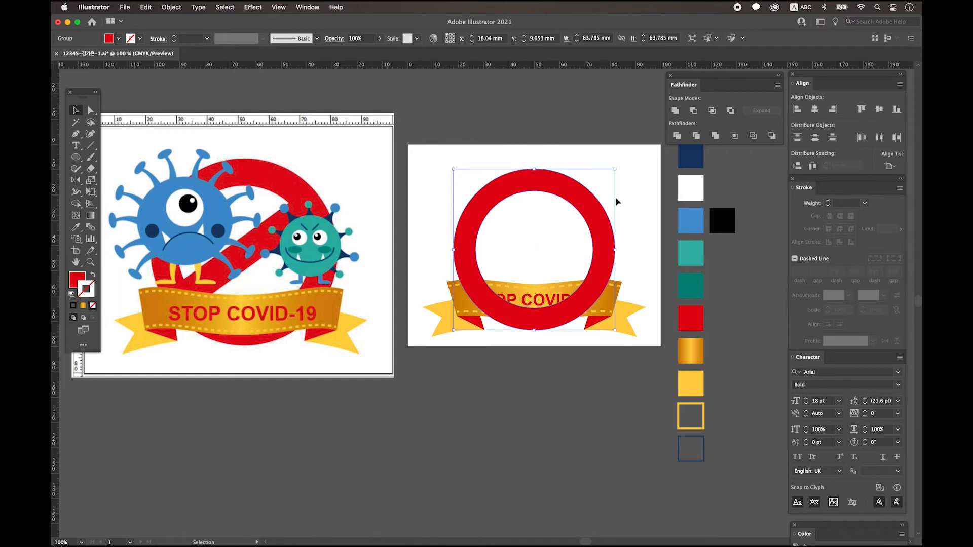
Draw a red rectangle about 55.2 by 11.9 mm above the artboard as the prohibition sign's bar
drag(76, 157, 117, 154)
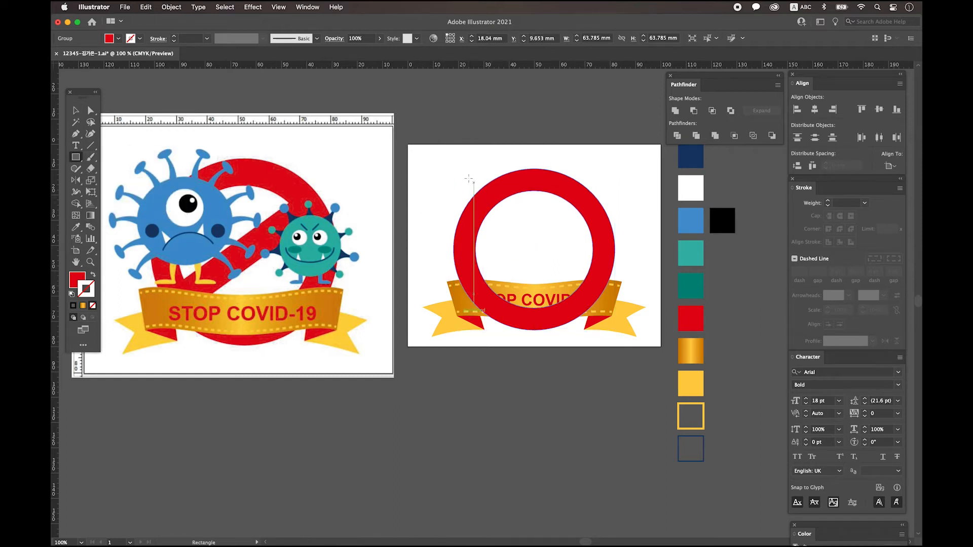
drag(443, 103, 582, 134)
key(v)
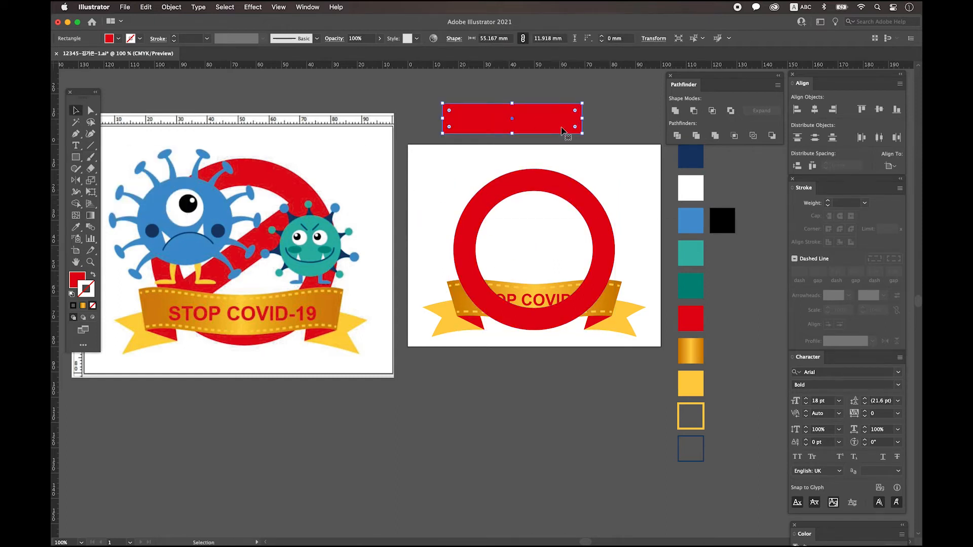
Rotate the red bar and place it diagonally across the ring, rising to the right, with both ends overlapping the ring
drag(551, 126, 614, 231)
drag(614, 222, 571, 224)
click(571, 223)
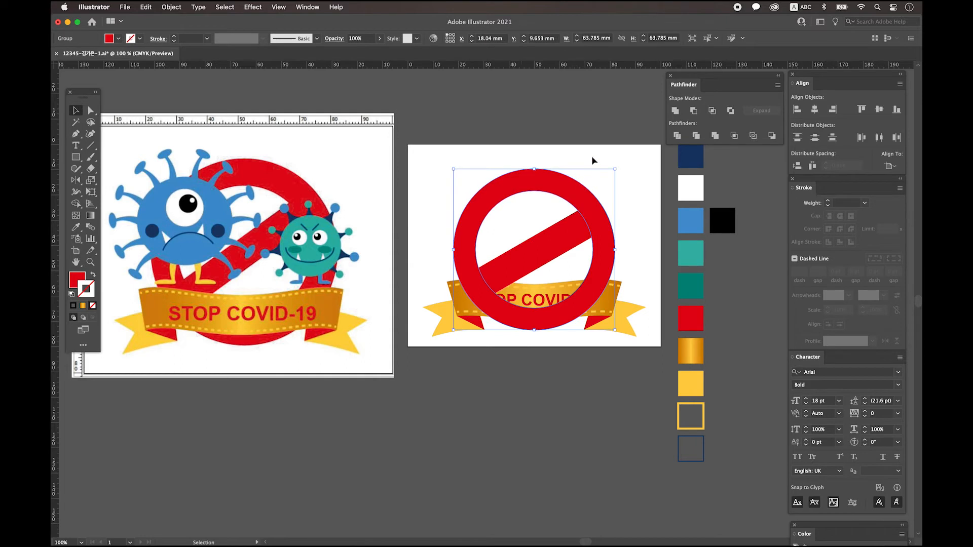
click(568, 226)
drag(527, 239, 529, 243)
Unite the ring and bar into one shape and send it behind the ribbon banner
shift+click(572, 192)
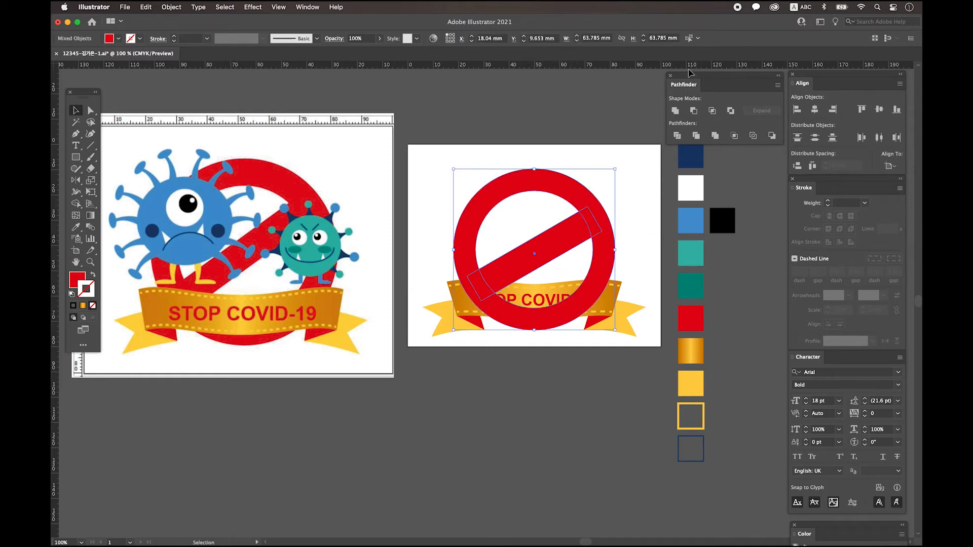
click(675, 112)
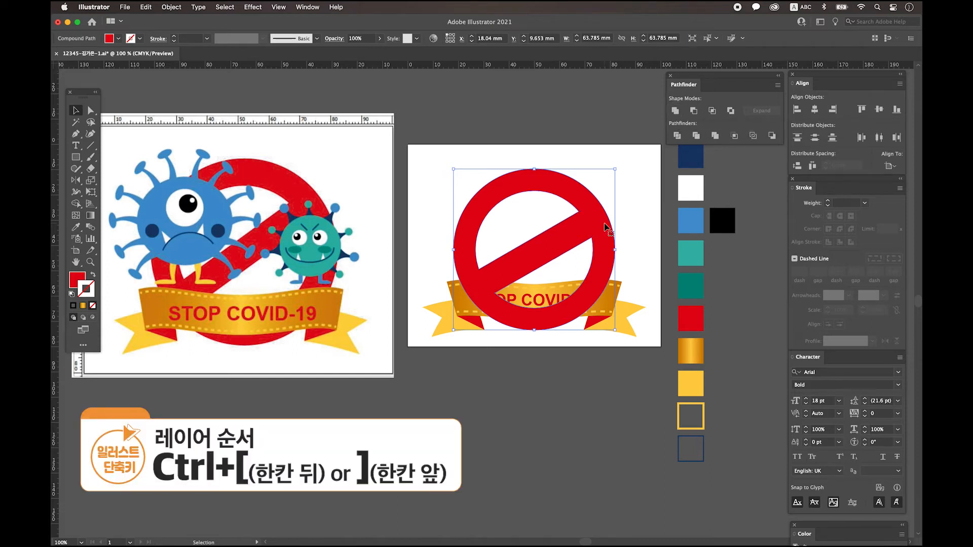
key(super+bracketleft)
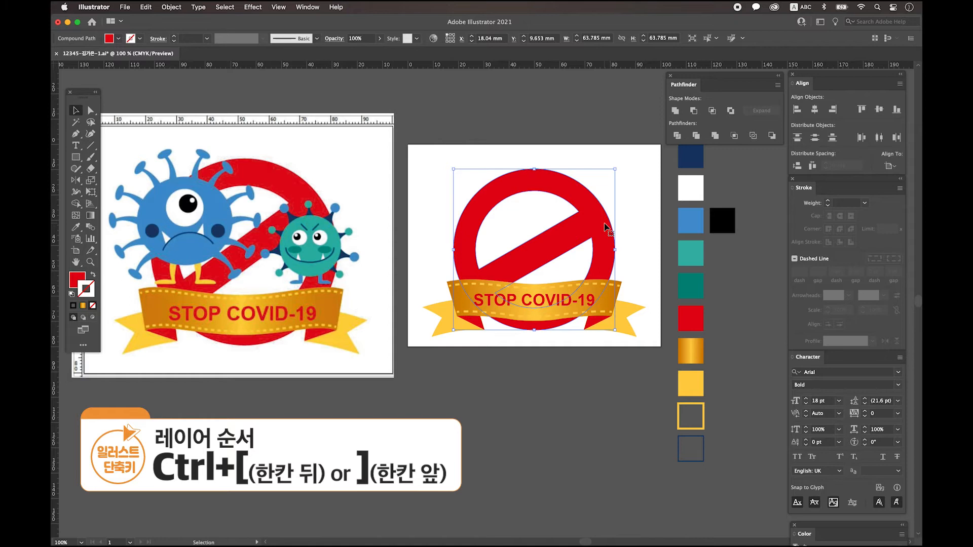
click(639, 230)
Draw an ellipse about 43.7 by 38.5 mm above the artboard and fill it with the light blue swatch colour
scroll(643, 231, left, 3)
scroll(643, 231, up, 2)
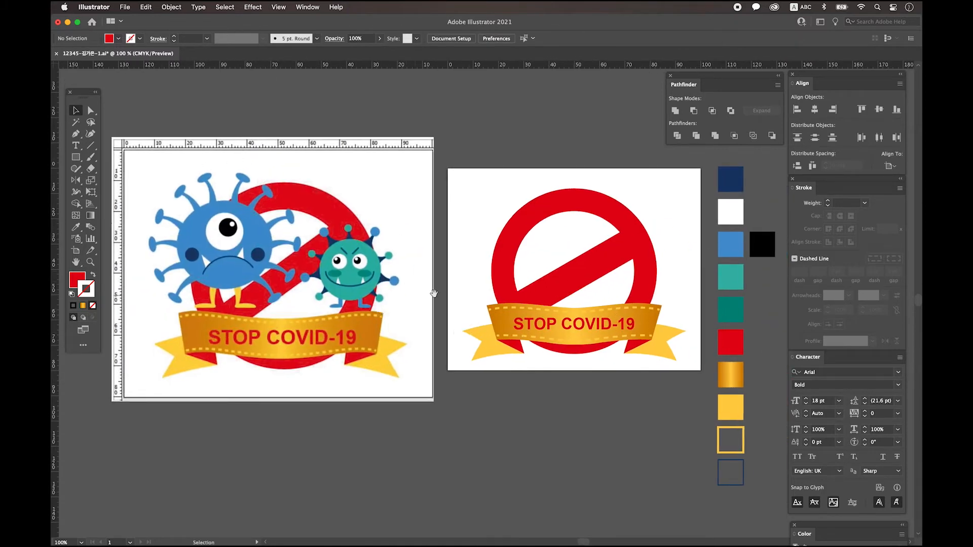
scroll(304, 284, up, 3)
click(75, 157)
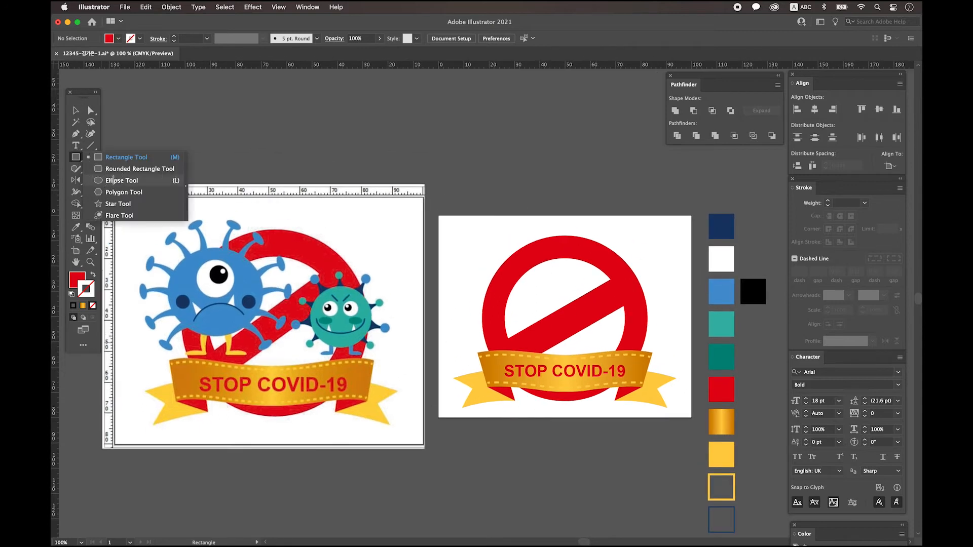
click(115, 180)
drag(471, 126, 575, 214)
click(76, 228)
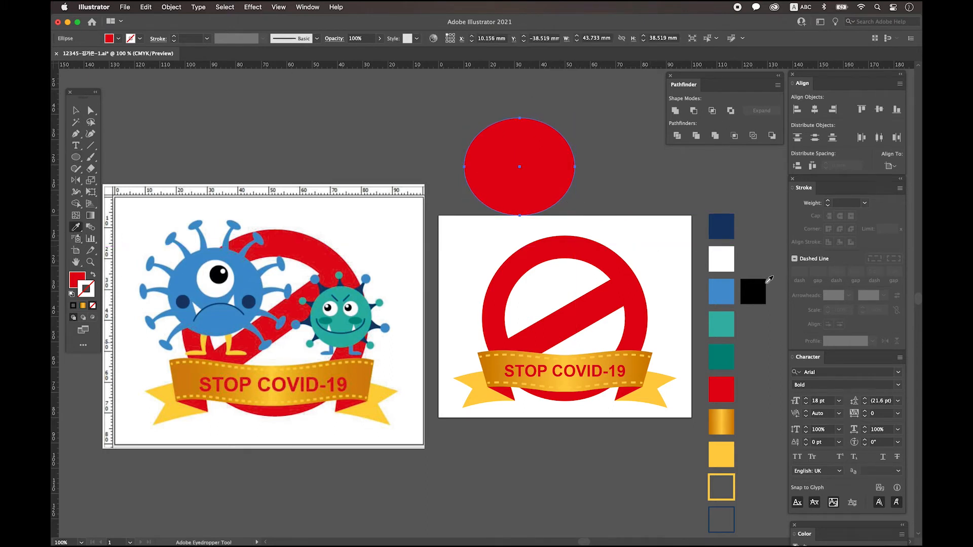
click(731, 287)
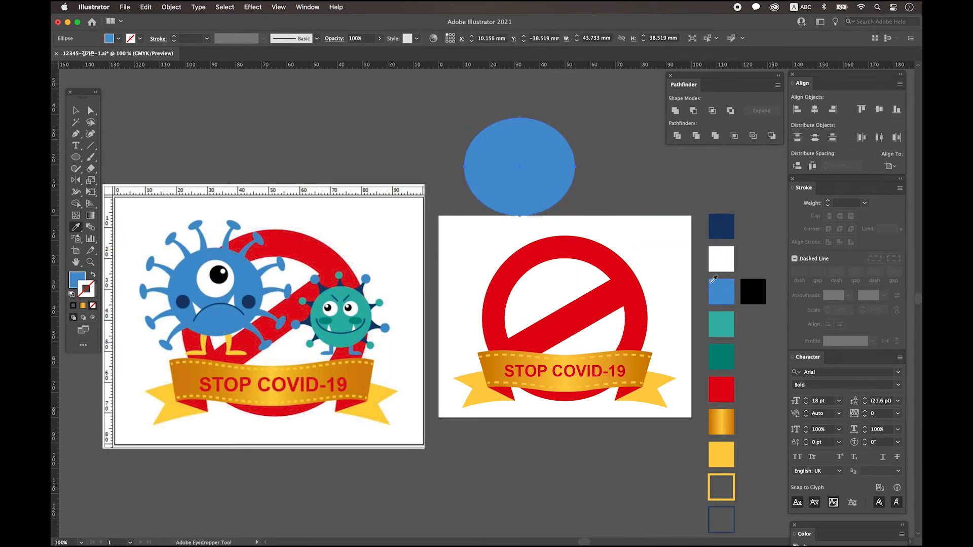
click(76, 110)
Draw a curved, tapering blue spike stem with the Pen tool beside the blue ellipse's upper left, and deselect it
scroll(160, 262, up, 1)
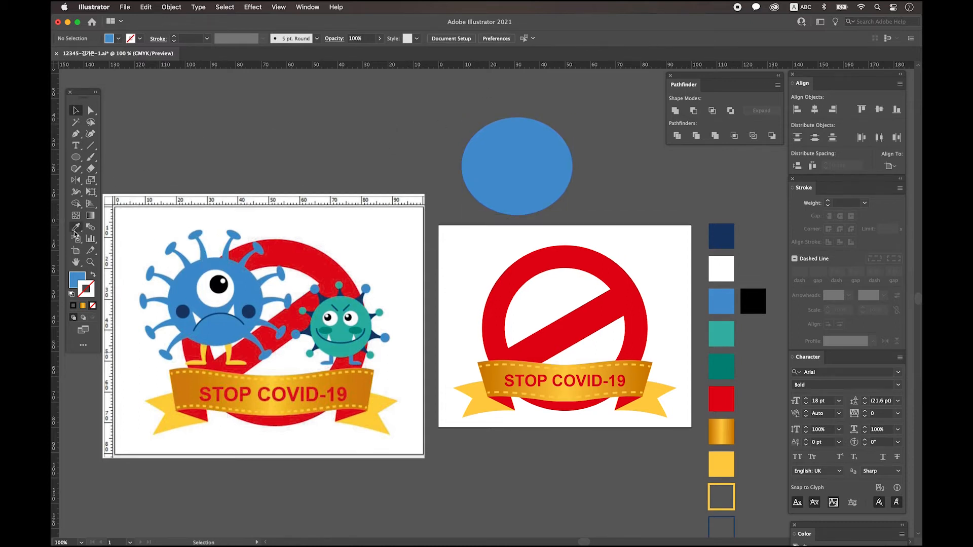
click(76, 133)
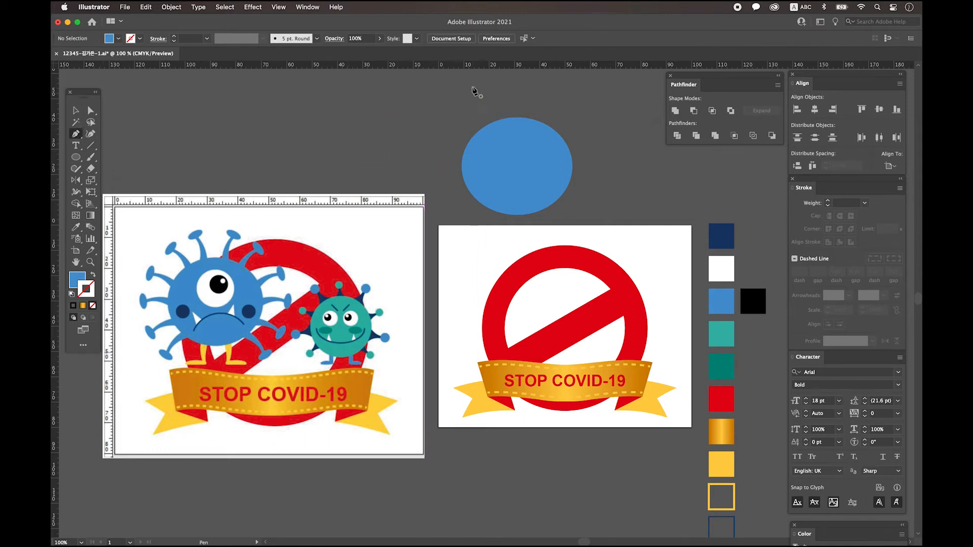
click(412, 124)
scroll(413, 123, left, 2)
click(434, 99)
click(461, 135)
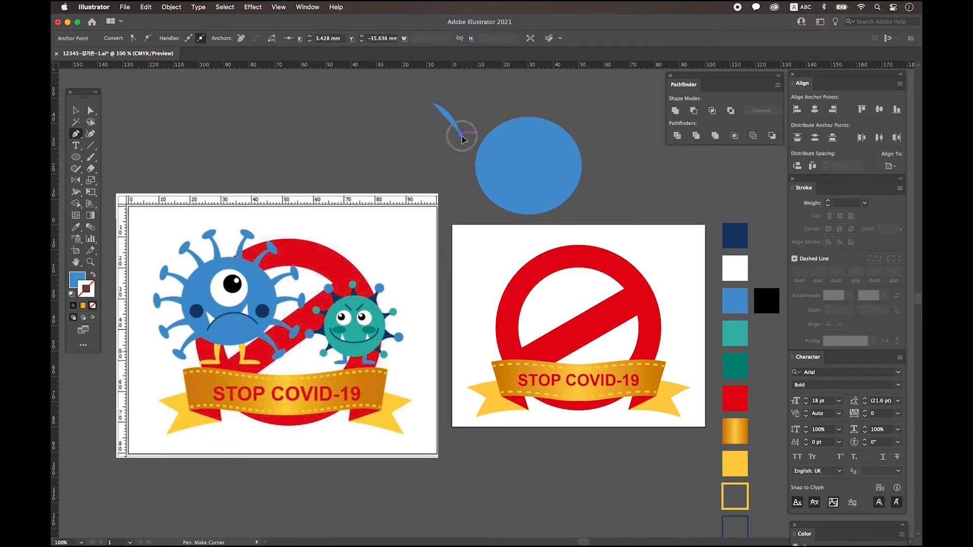
drag(451, 140, 412, 99)
key(a)
key(super+shift+a)
Draw a blue ellipse about 8.5 by 4.4 mm and tilt it onto the stem's narrow end as the spike's head
key(l)
scroll(487, 122, up, 2)
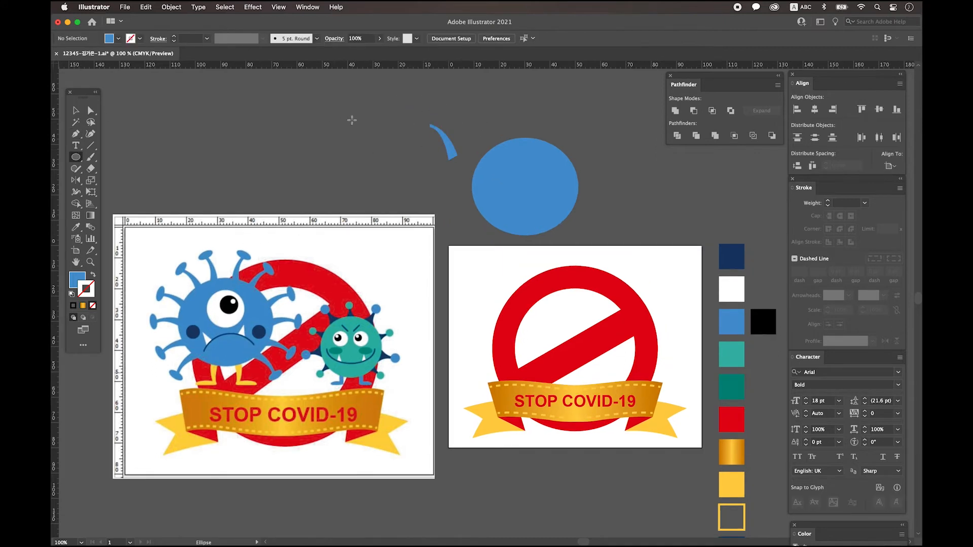
drag(340, 122, 363, 133)
key(v)
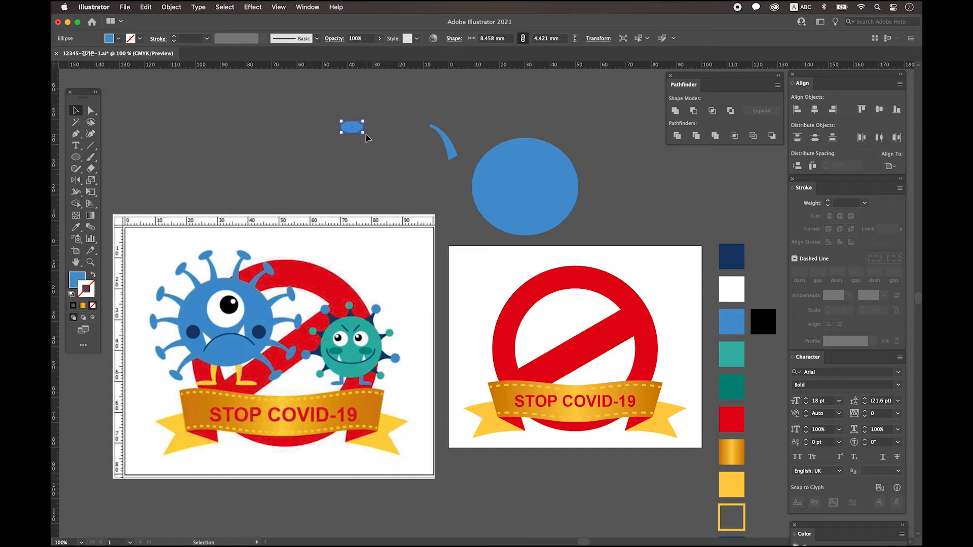
drag(363, 133, 398, 196)
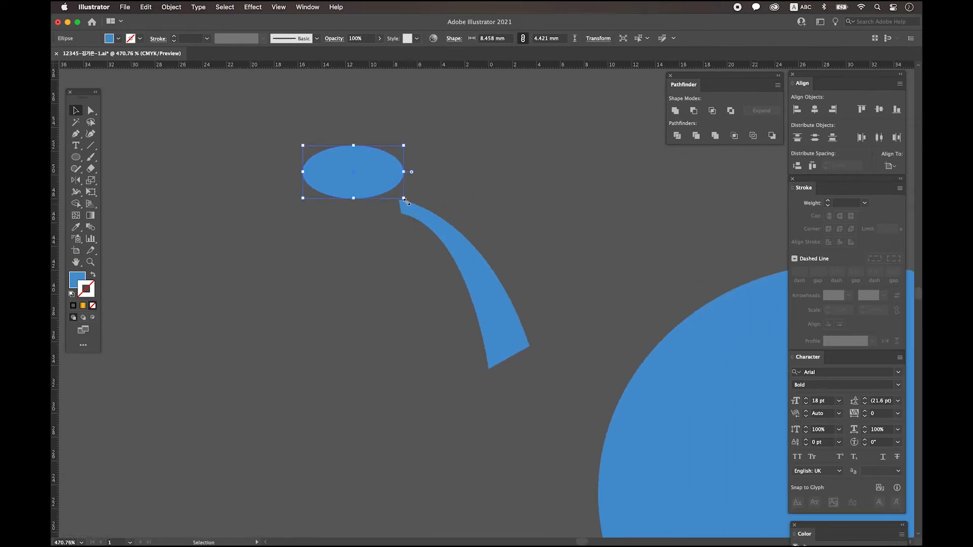
mouse_move(404, 199)
mouse_down()
mouse_move(412, 163)
mouse_move(413, 196)
mouse_up()
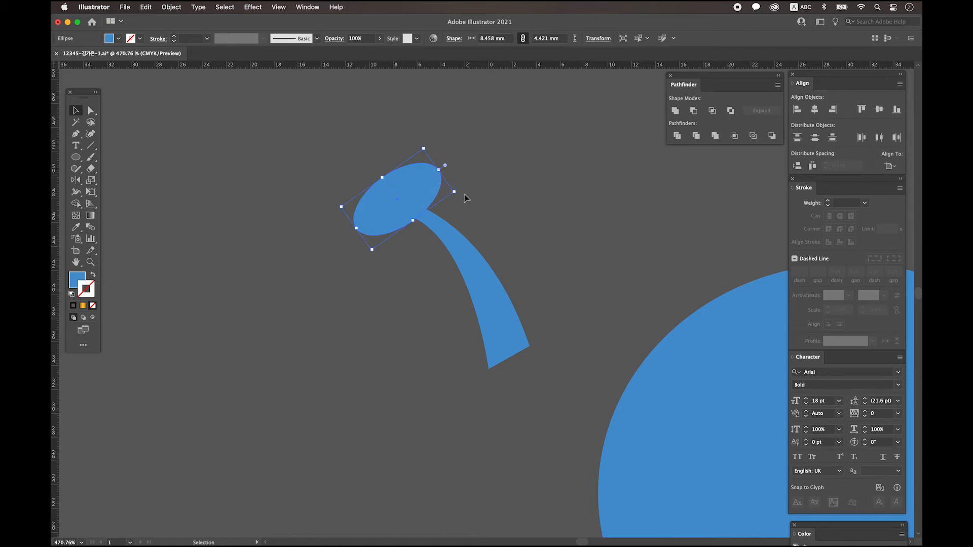
click(452, 158)
key(cmd+1)
Group the spike's head and stem into one object
drag(472, 197, 489, 232)
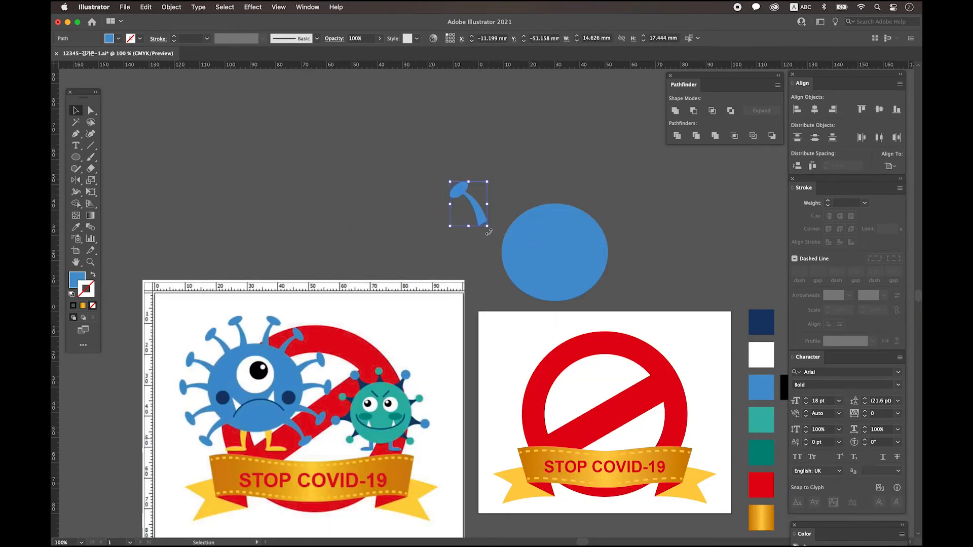
right_click(468, 205)
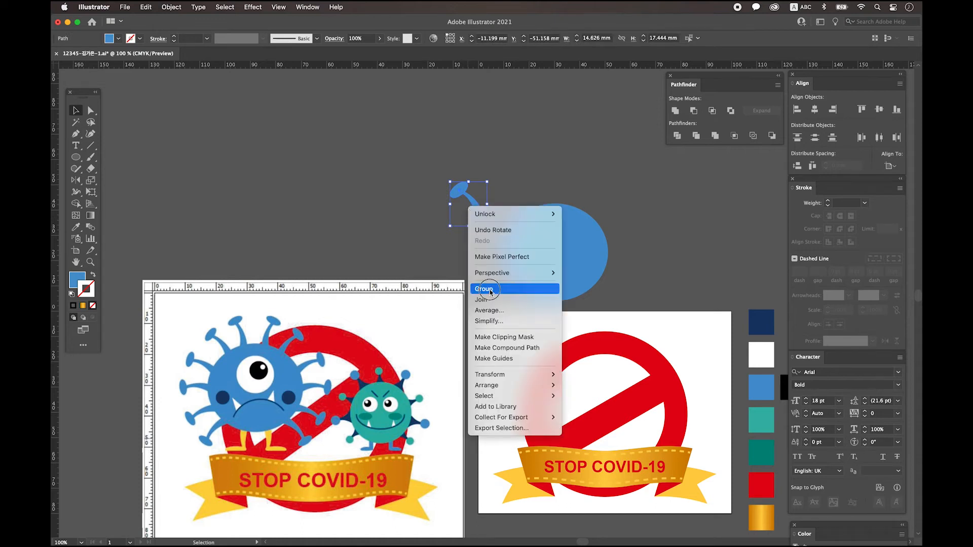
click(483, 289)
click(527, 176)
Move the spike group onto the blue ellipse's upper-left edge so the stem's base overlaps the body, and deselect it
drag(474, 215, 490, 167)
scroll(490, 168, down, 3)
click(489, 167)
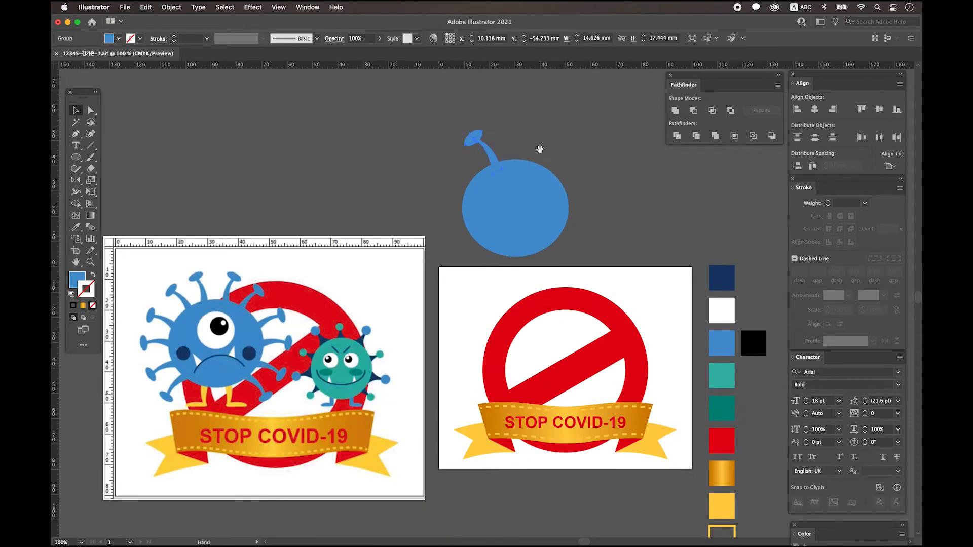
scroll(536, 145, right, 2)
scroll(537, 145, down, 1)
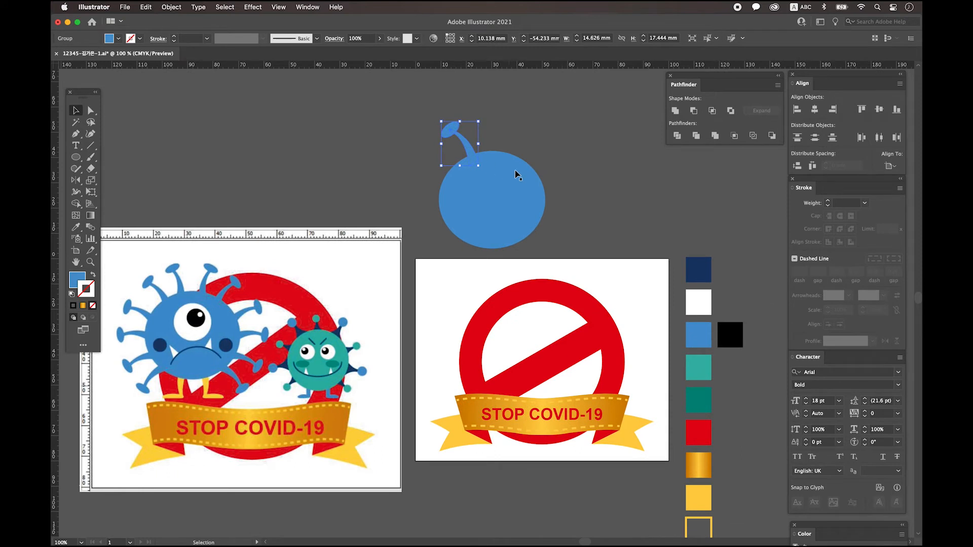
click(512, 125)
scroll(513, 125, down, 1)
scroll(513, 125, left, 1)
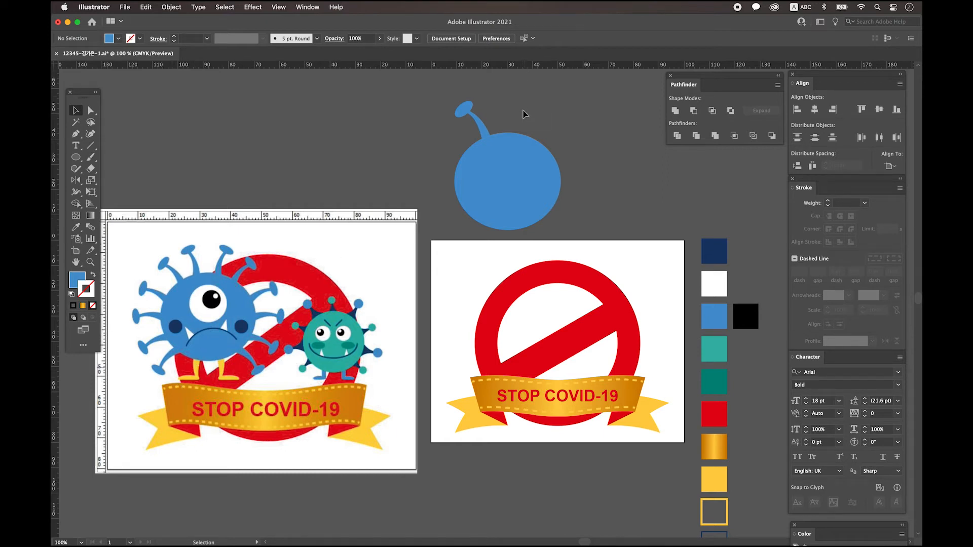
Make a rotated copy of the spike group around the blue ellipse's exact centre with an angle of 360/14, locating the centre in outline view
click(483, 127)
click(537, 127)
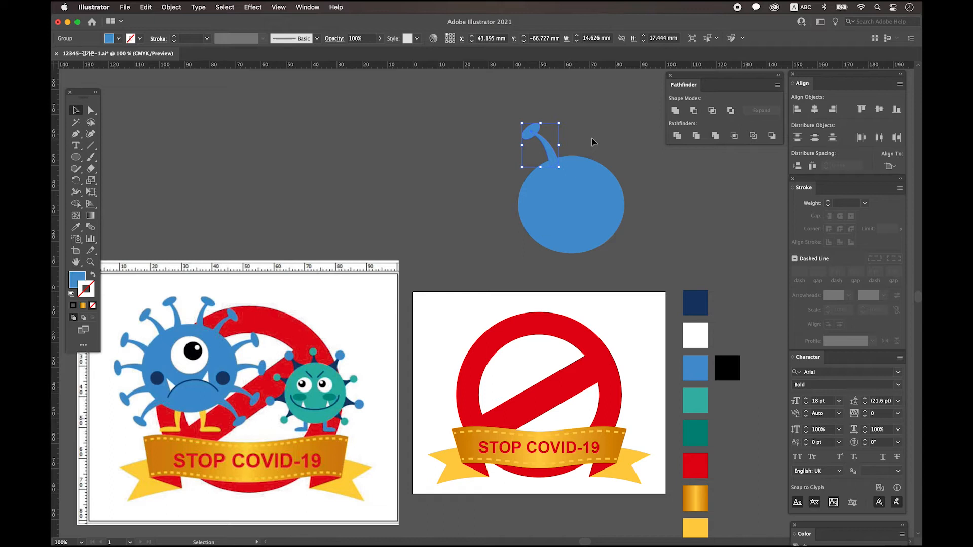
click(76, 181)
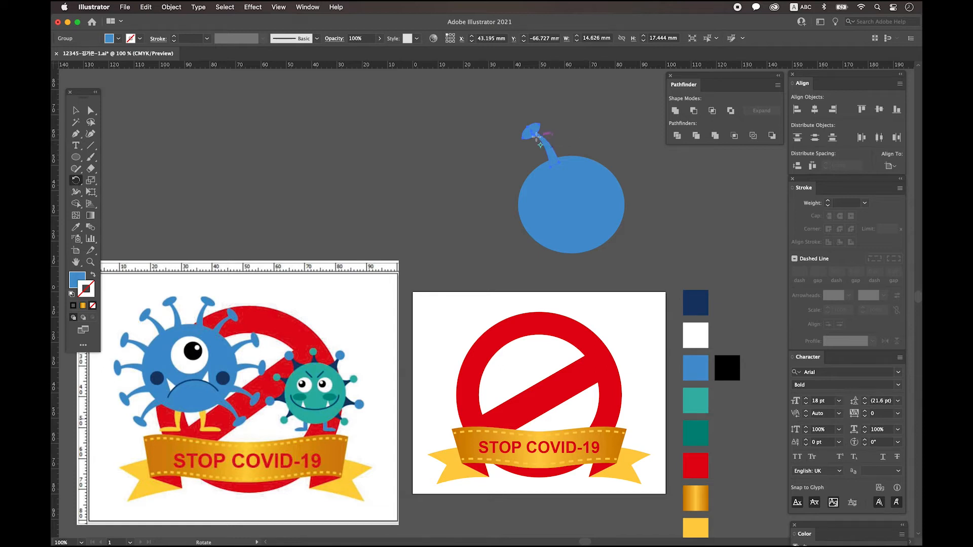
drag(536, 123, 538, 144)
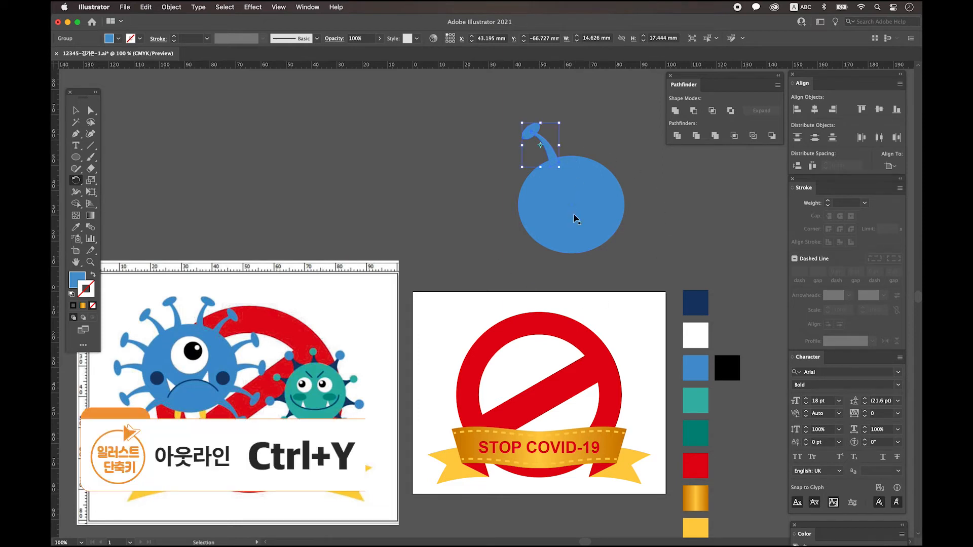
key(ctrl+y)
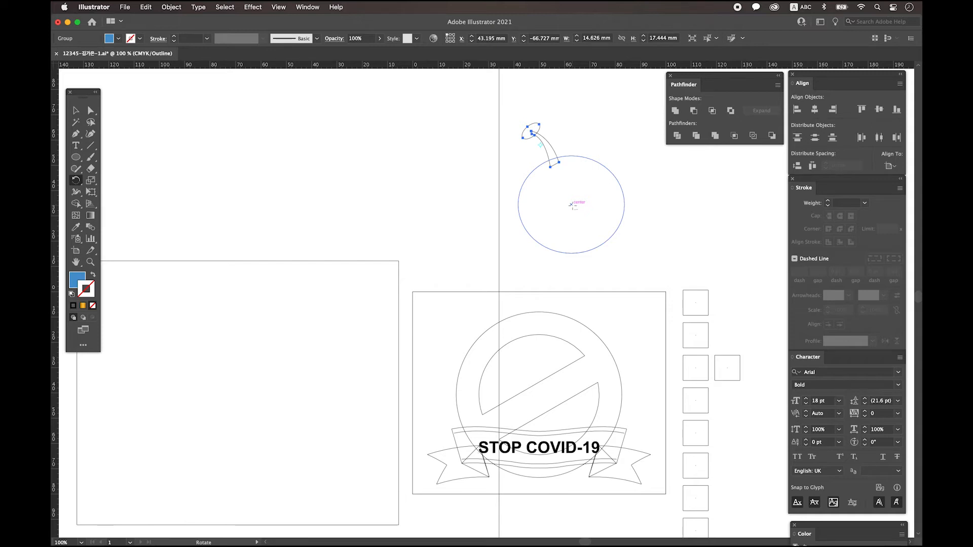
alt+click(571, 205)
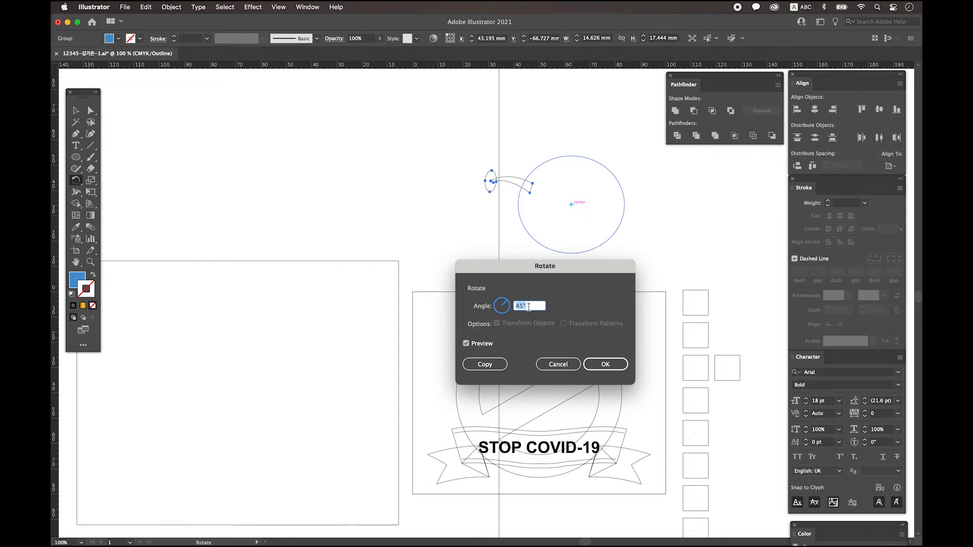
text(360/14)
click(485, 364)
key(ctrl+y)
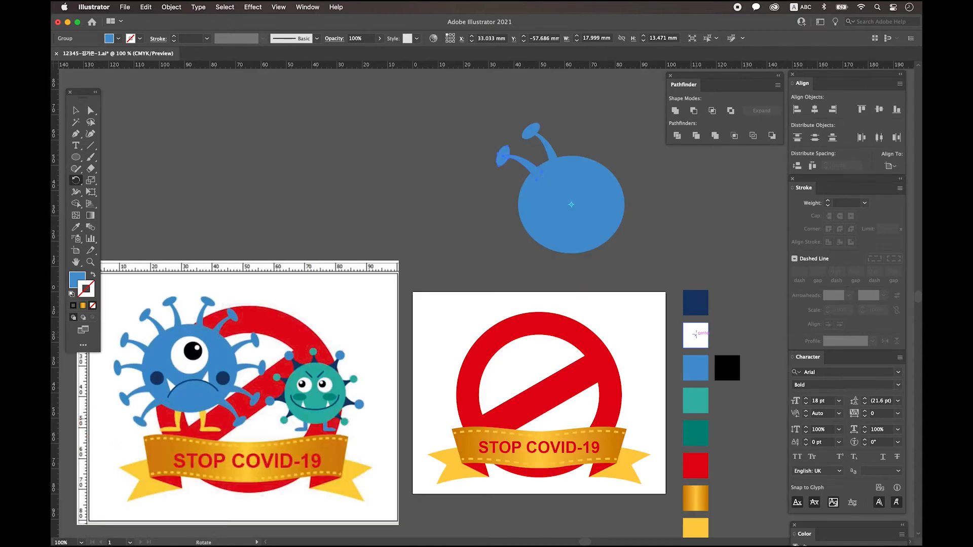
Repeat the rotated spike copy three more times down the blue body's left side and deselect
key(ctrl+d)
key(ctrl+d)
key(ctrl+d)
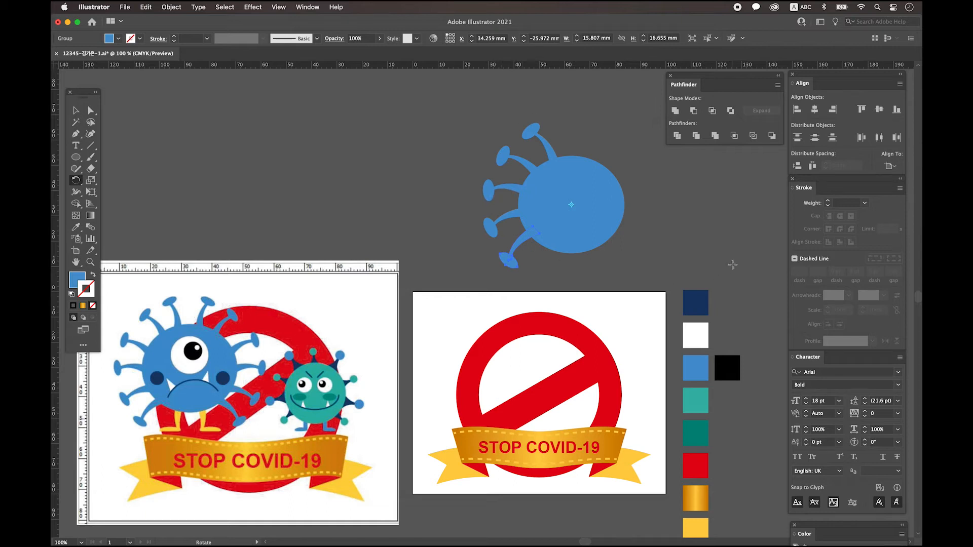
click(75, 110)
click(424, 208)
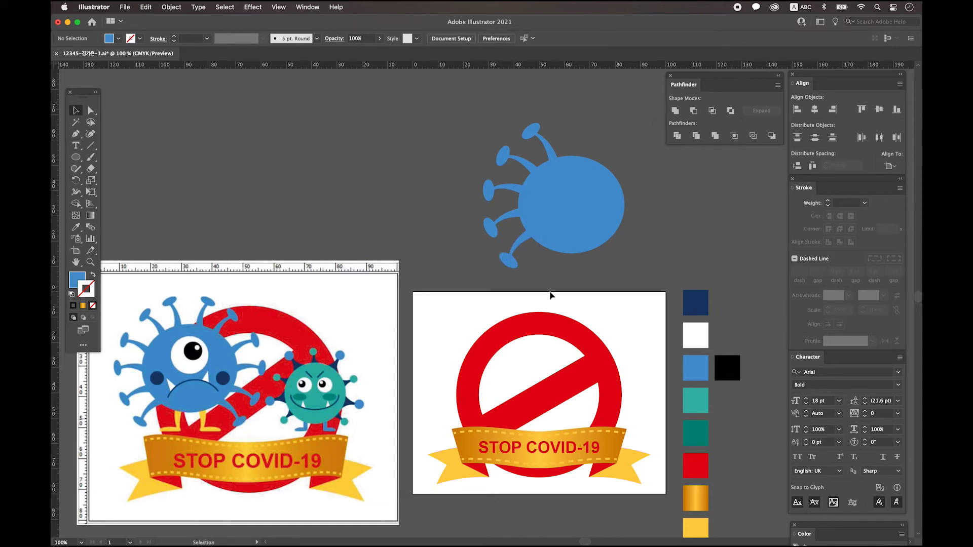
Reflect all the left-side spikes as copies across a vertical axis through the body's centre, and deselect them
shift+click(535, 133)
shift+click(503, 148)
shift+click(486, 193)
shift+click(487, 236)
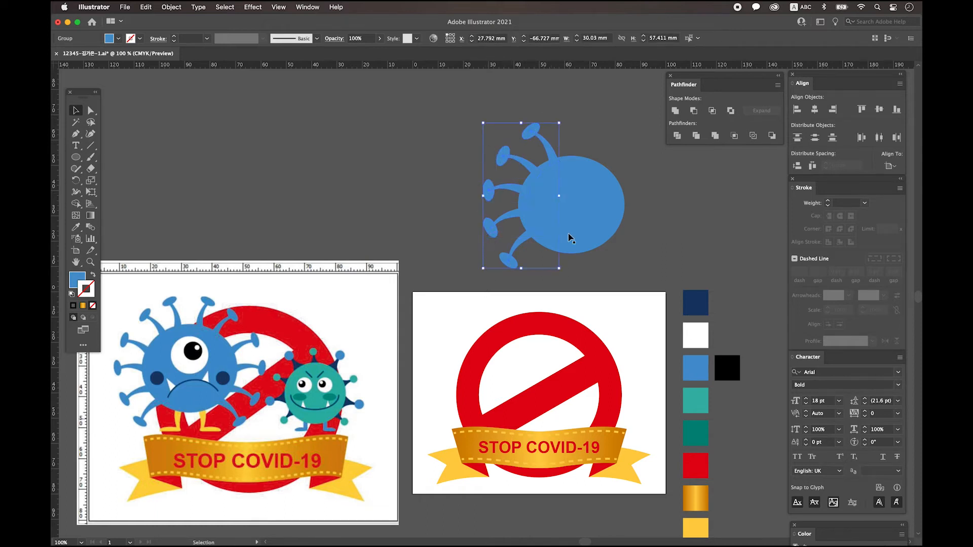
click(76, 180)
drag(76, 180, 135, 197)
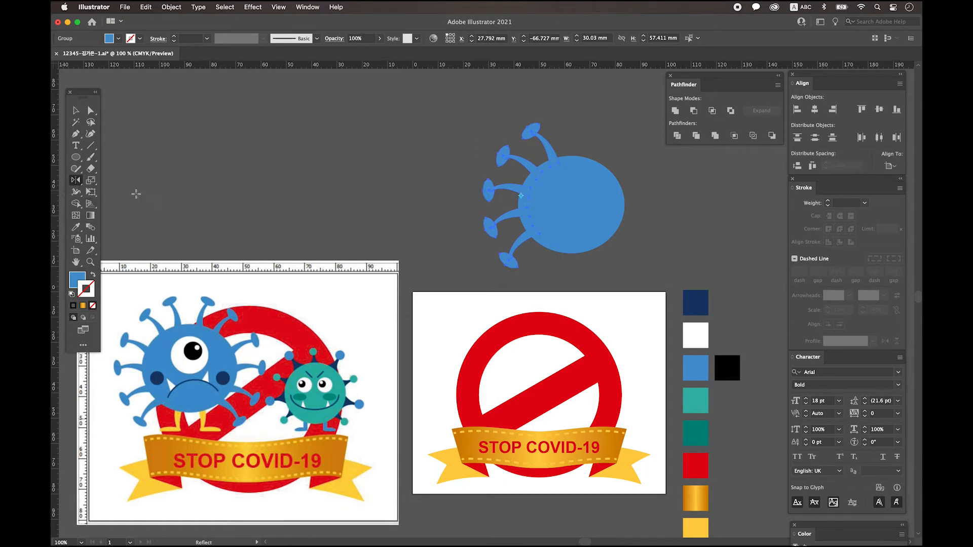
alt+click(572, 205)
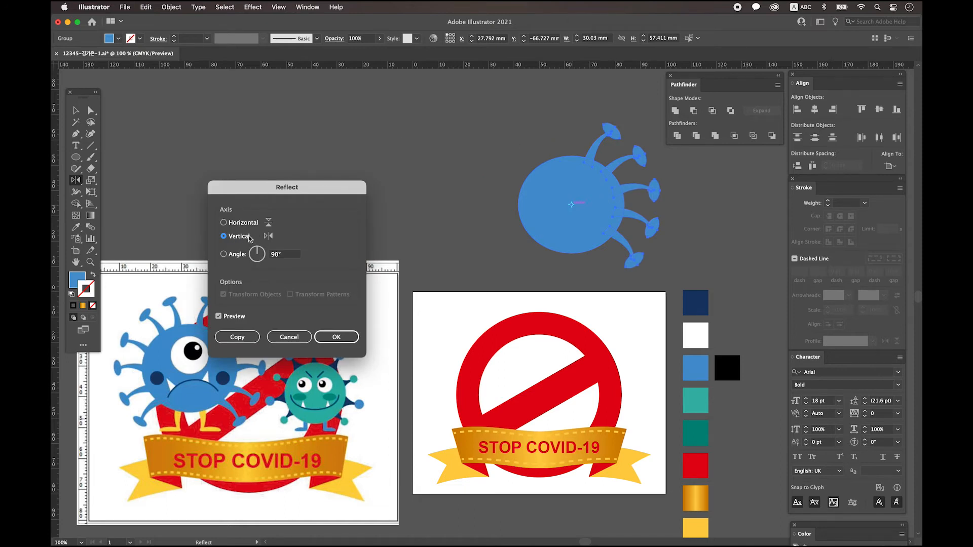
click(237, 337)
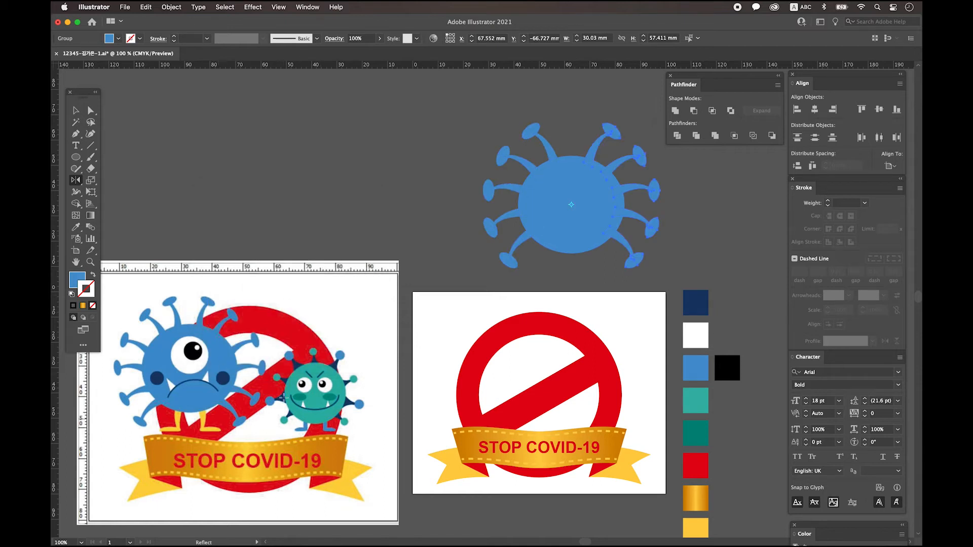
key(v)
click(581, 260)
Duplicate the lower-left spike, rotate the copy upright and place it under the body, slightly left of centre, as a leg
scroll(581, 260, down, 1)
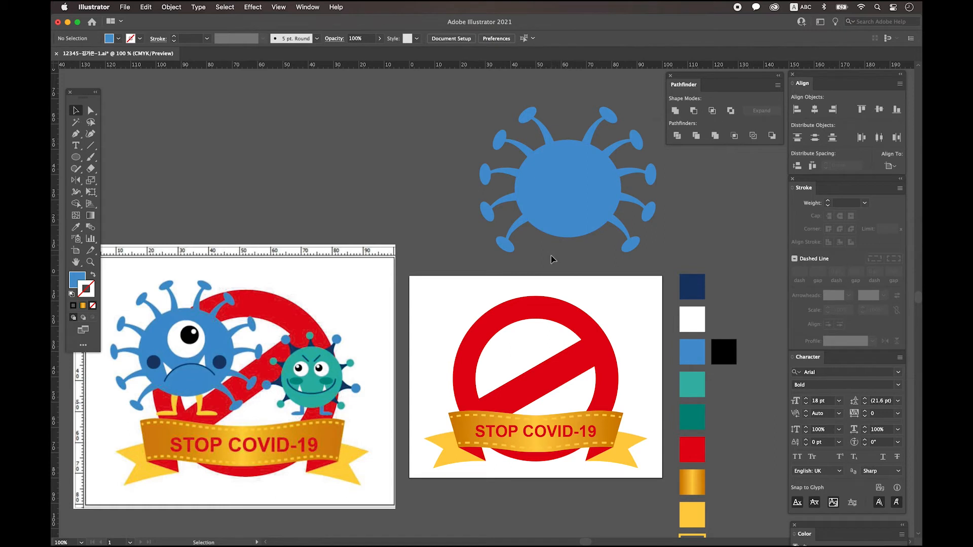
click(517, 234)
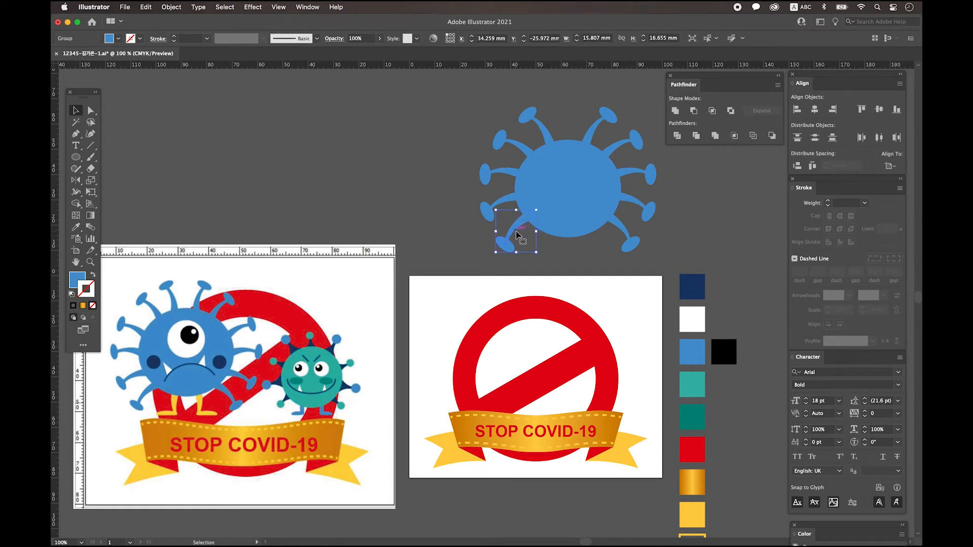
drag(518, 235, 600, 258)
drag(549, 269, 552, 269)
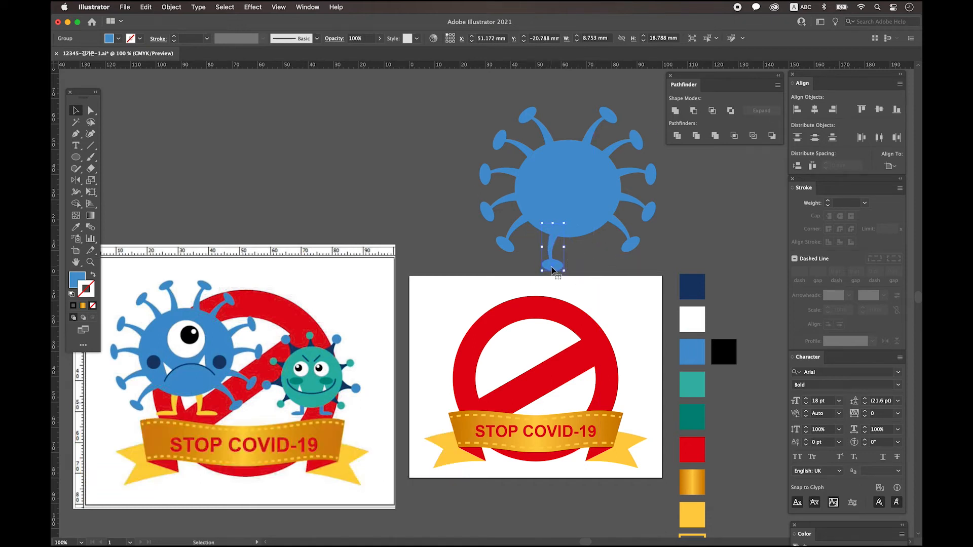
Ungroup the upright spike copy and reshape its end ellipse into a flat, wider foot pointing left at the stem's base
right_click(551, 266)
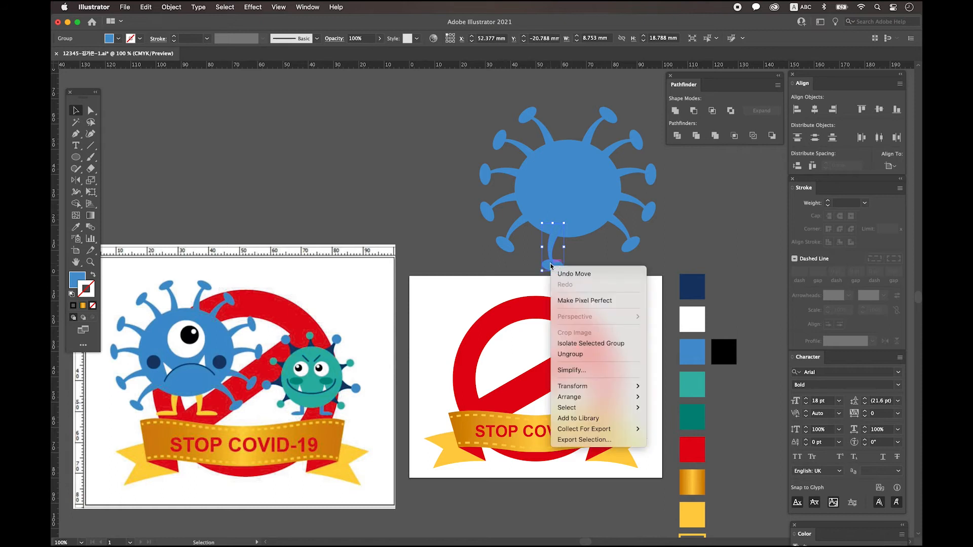
click(587, 354)
click(542, 264)
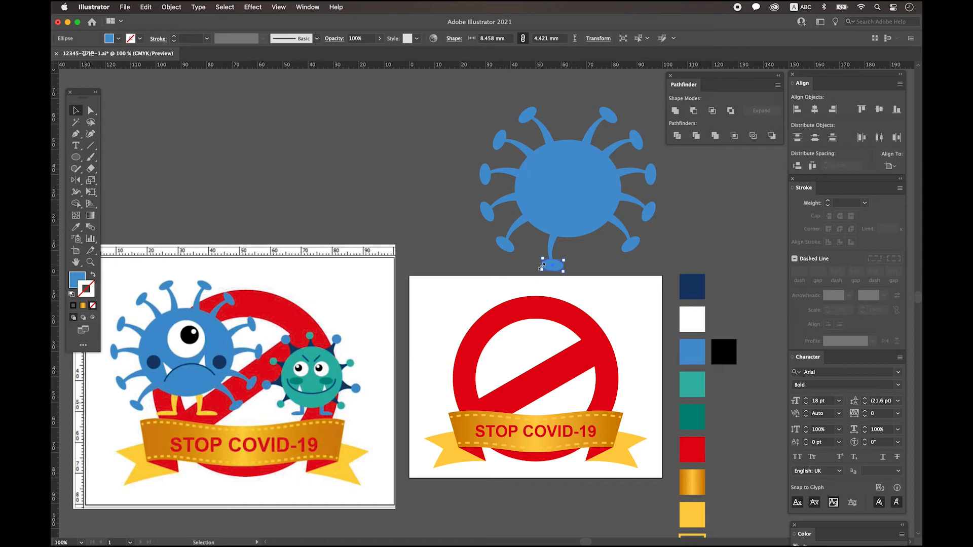
drag(541, 269, 530, 267)
drag(551, 267, 550, 265)
click(583, 260)
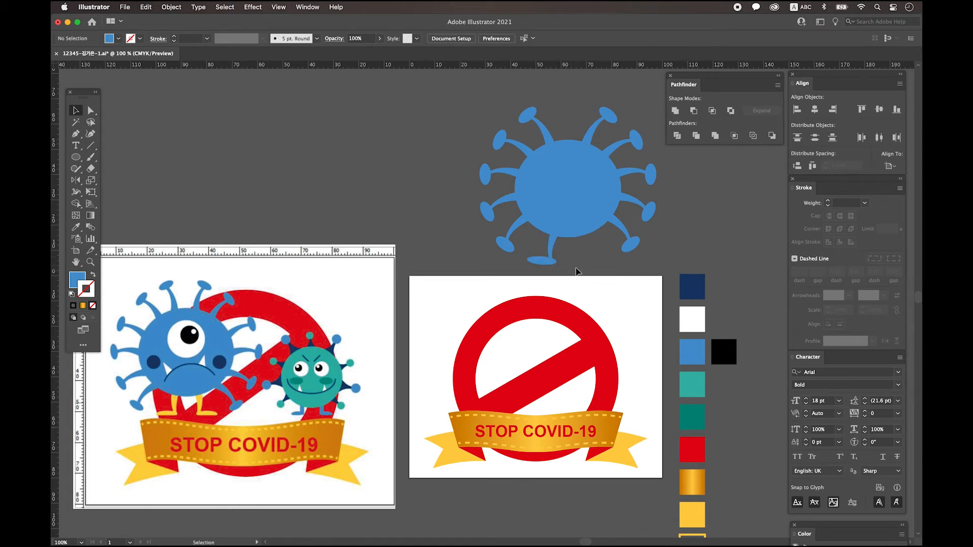
Adjust the flat foot against the leg stem and fill both with the yellow swatch's colour
click(545, 254)
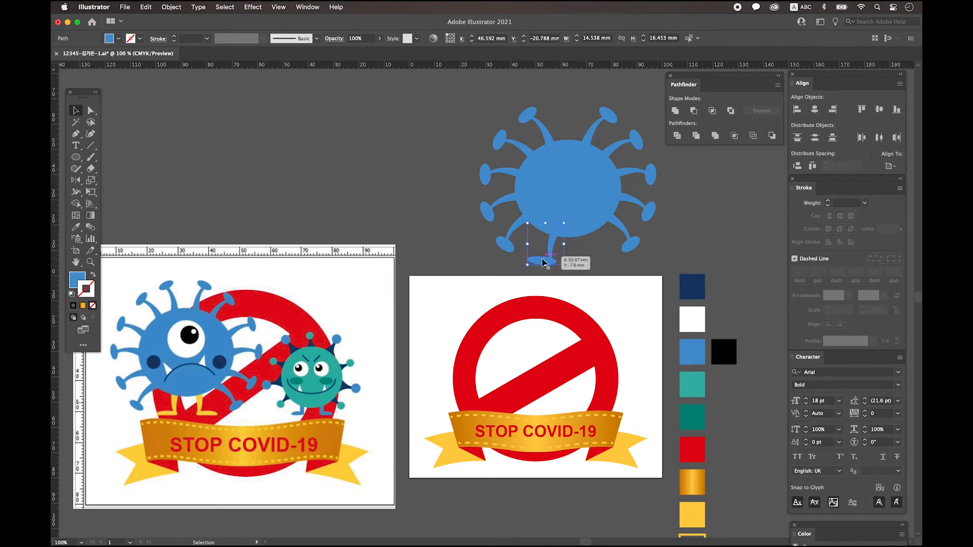
click(543, 262)
key(i)
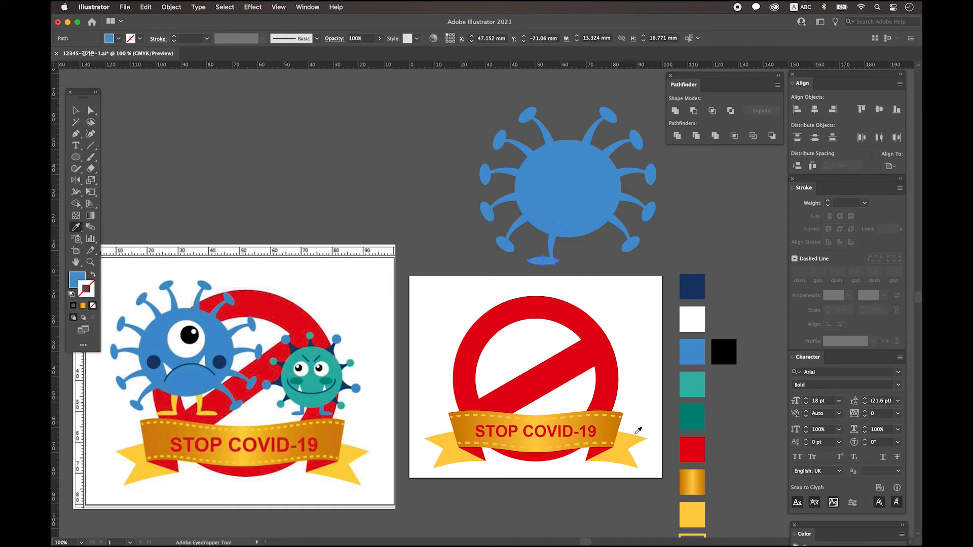
click(701, 515)
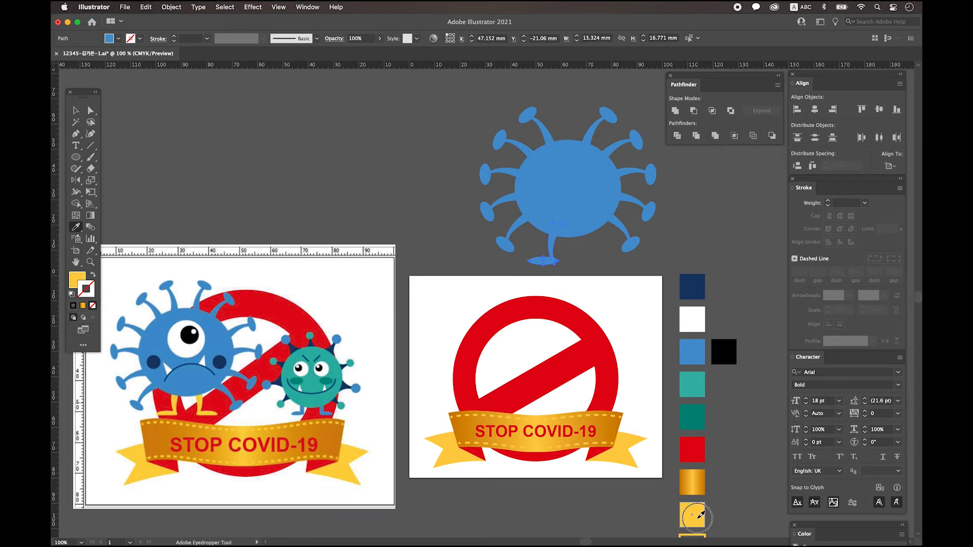
Group the yellow leg stem and foot into one object
click(76, 110)
right_click(546, 263)
key(Escape)
right_click(547, 263)
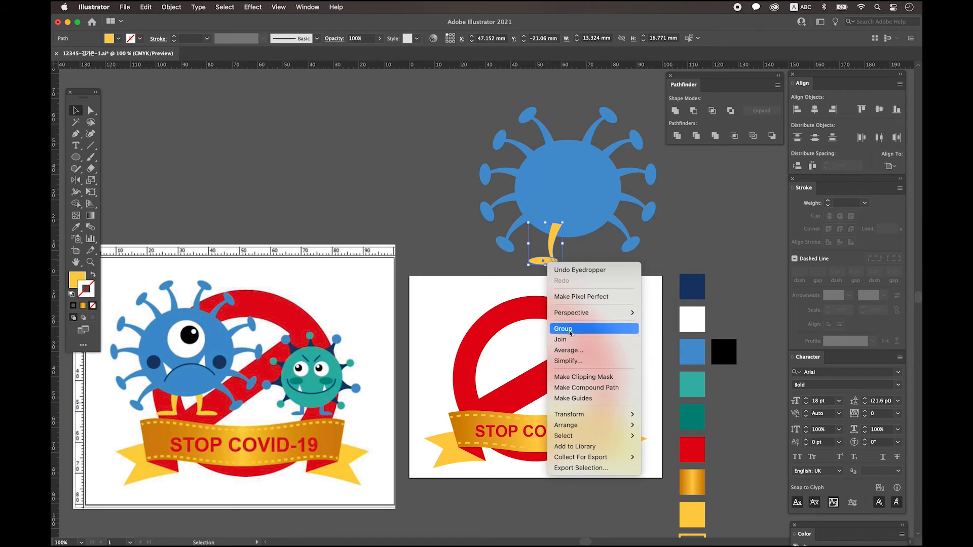
click(562, 329)
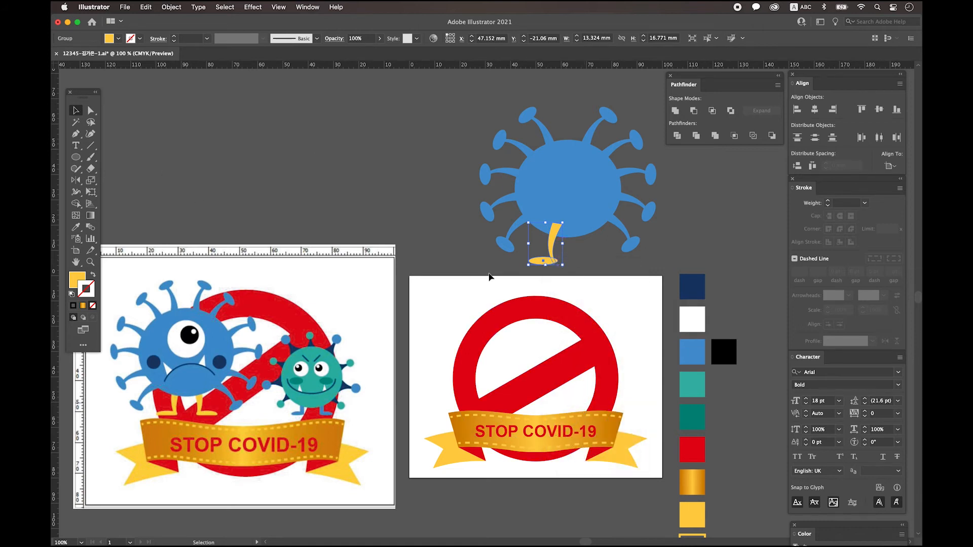
Duplicate the yellow leg to the right, reflect the copy across a vertical axis, and space the two legs apart under the body
drag(556, 242, 588, 243)
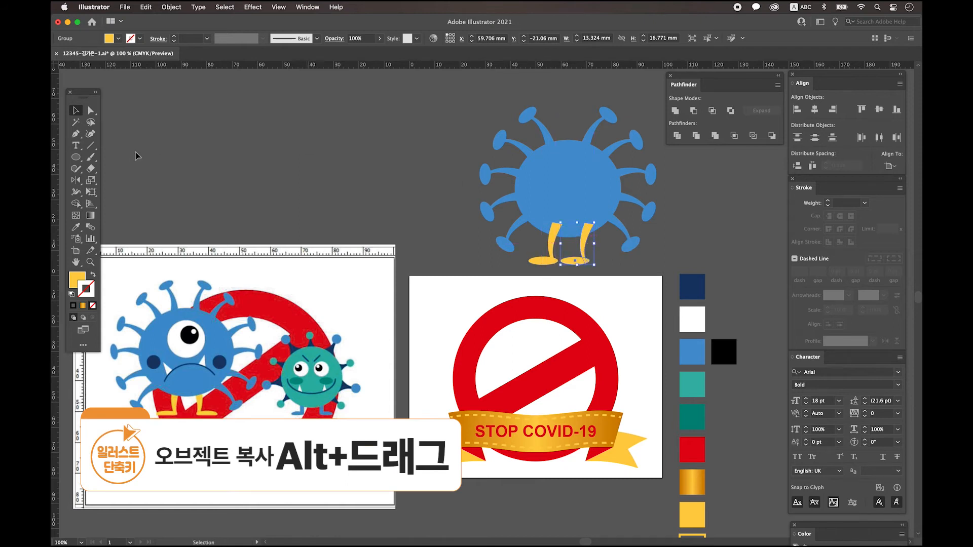
double_click(76, 183)
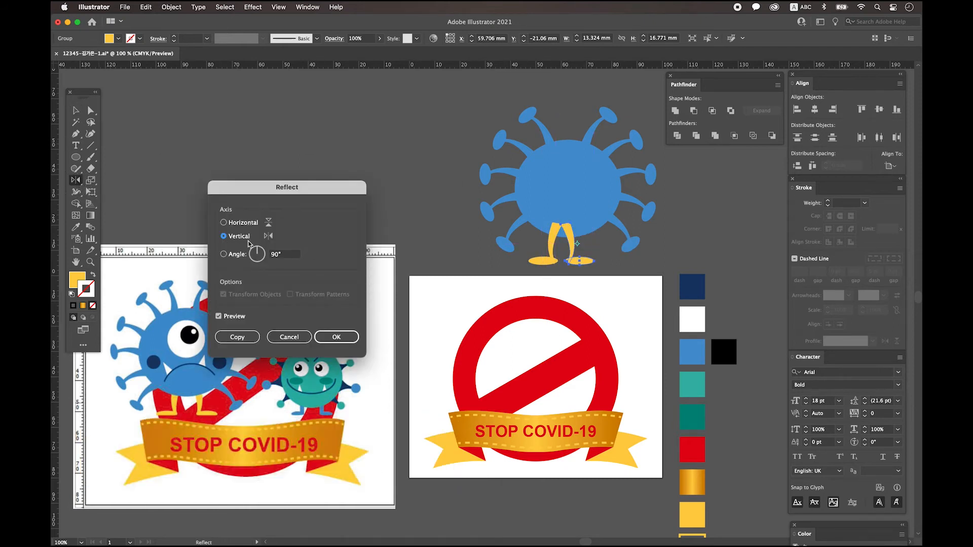
click(336, 337)
click(76, 110)
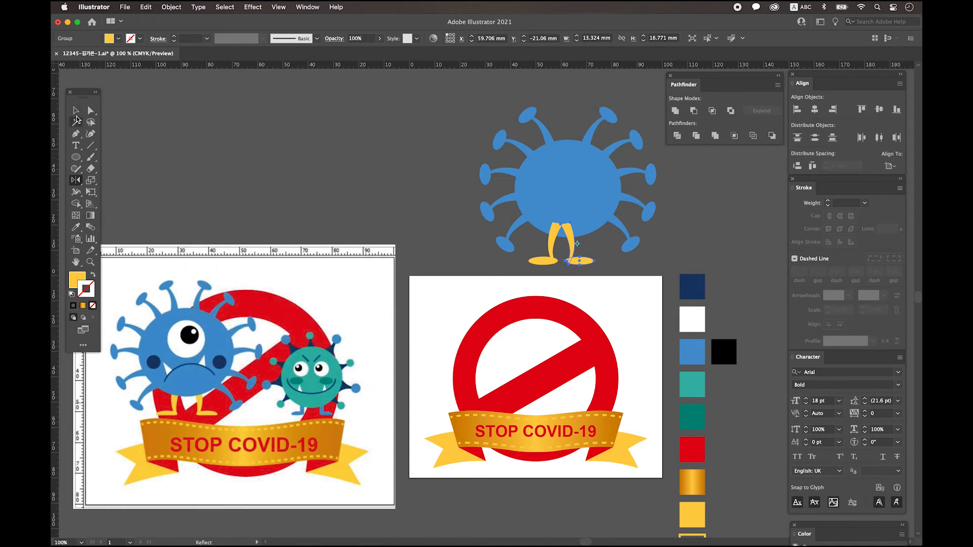
drag(562, 257, 582, 257)
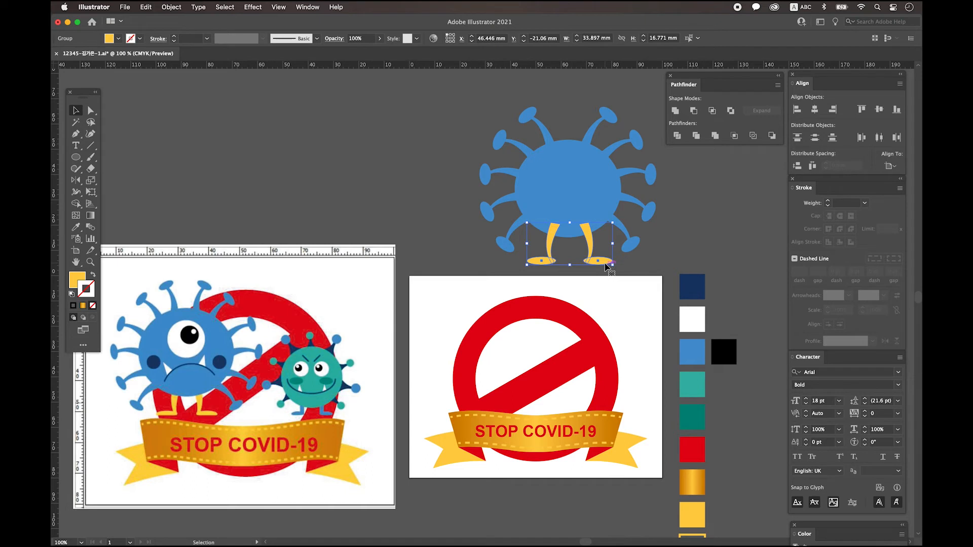
Send both yellow legs behind the blue body, and enlarge the body ellipse to about 45.1 by 41.3 mm
key(super+bracketleft)
click(553, 164)
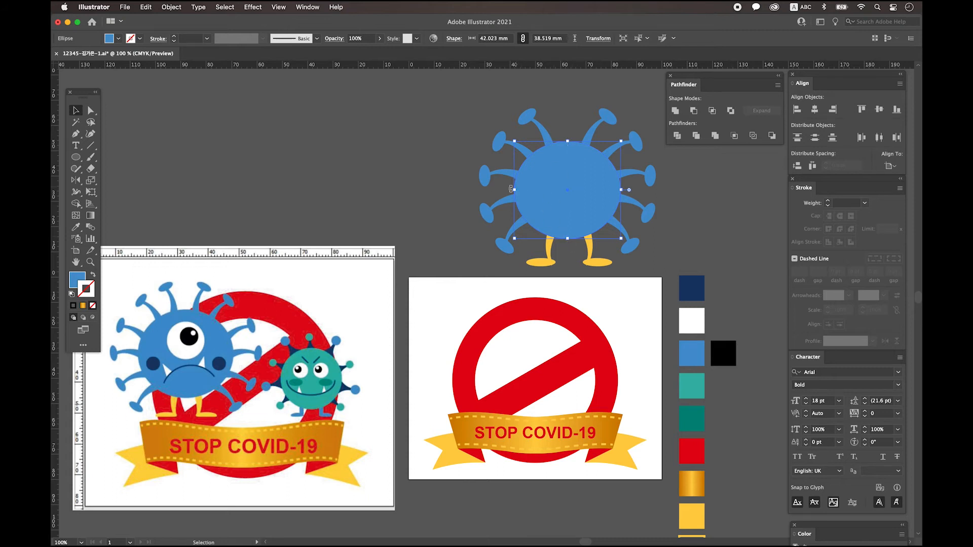
drag(513, 189, 507, 189)
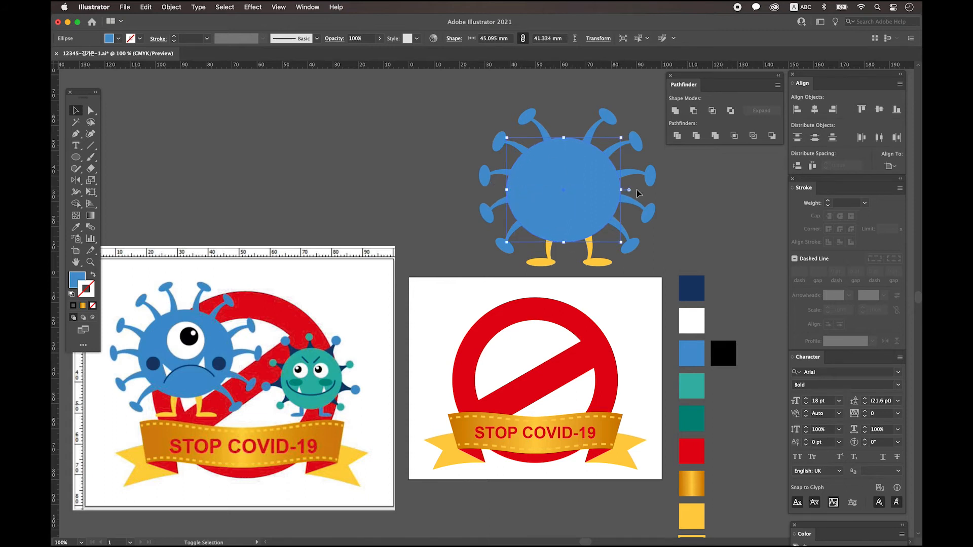
scroll(659, 213, right, 2)
click(430, 99)
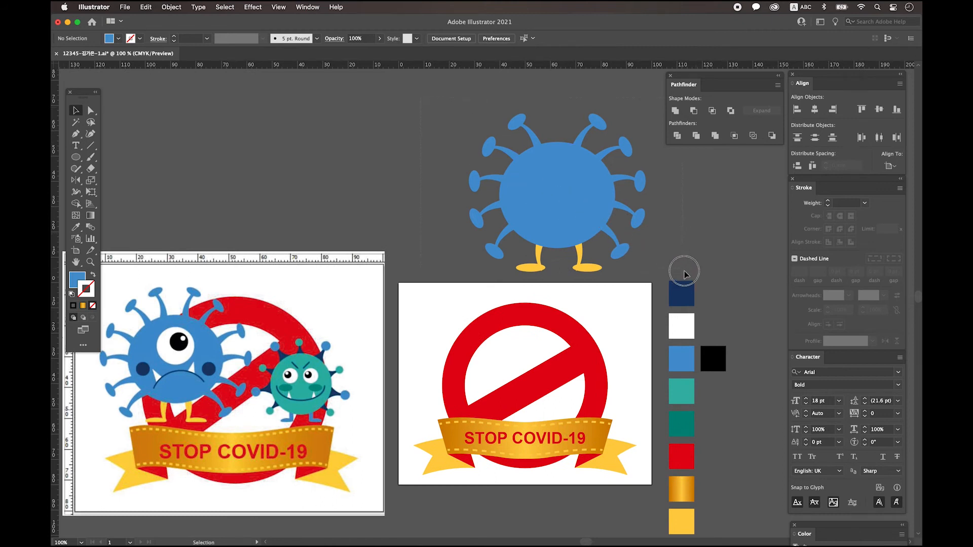
Group the blue body, all its spikes and both legs into one object, and deselect it
drag(680, 272, 469, 223)
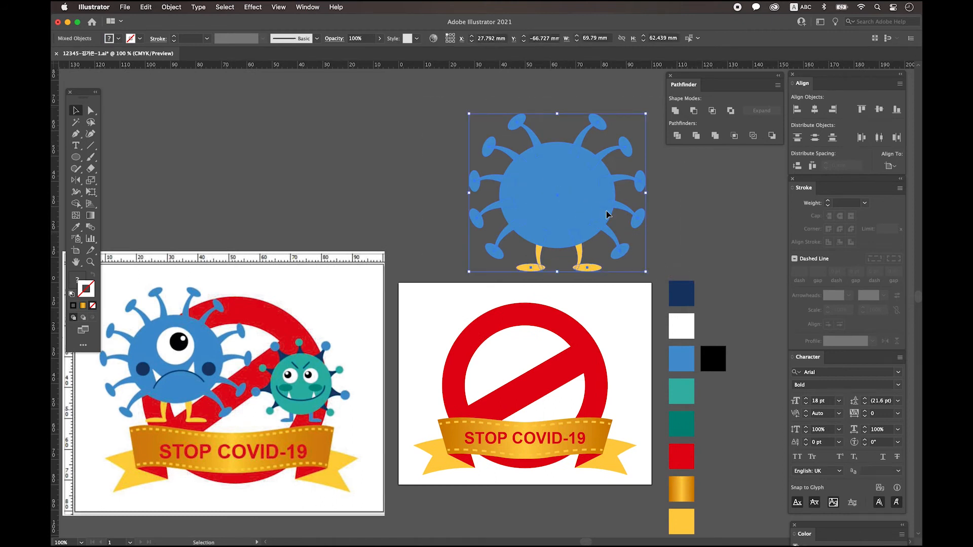
right_click(593, 199)
click(608, 282)
click(413, 168)
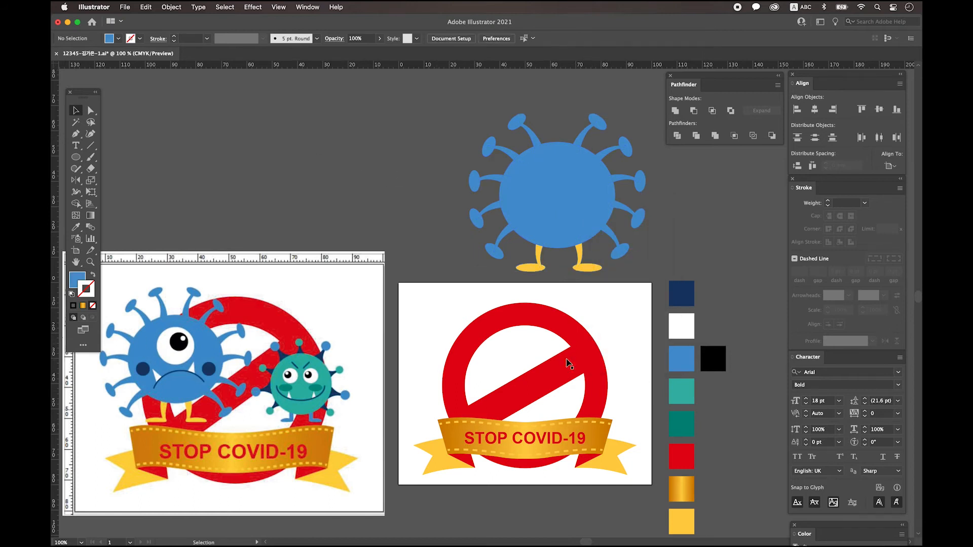
Draw a circle about 20.8 mm in diameter on the empty canvas beside the virus and fill it with the white swatch's colour
drag(76, 157, 122, 178)
drag(315, 121, 368, 174)
key(i)
click(681, 327)
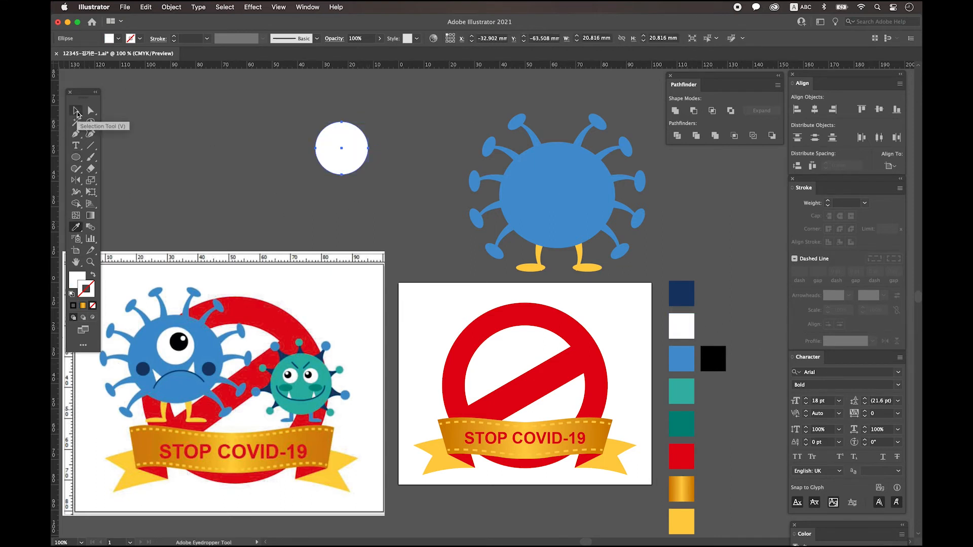
Draw a pupil circle about 10.8 mm in diameter inside the white circle, fill it with the black swatch's colour and adjust its position
click(75, 159)
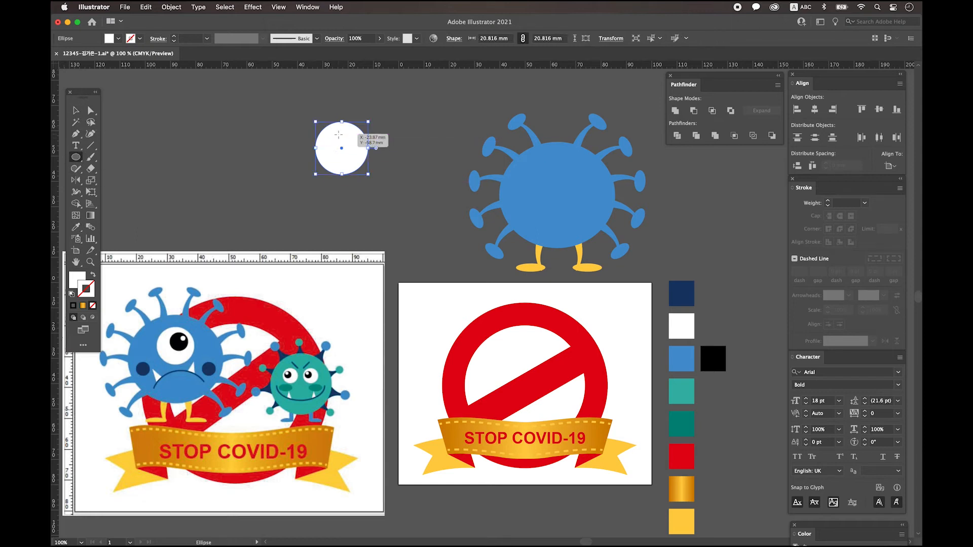
drag(338, 134, 359, 161)
click(76, 226)
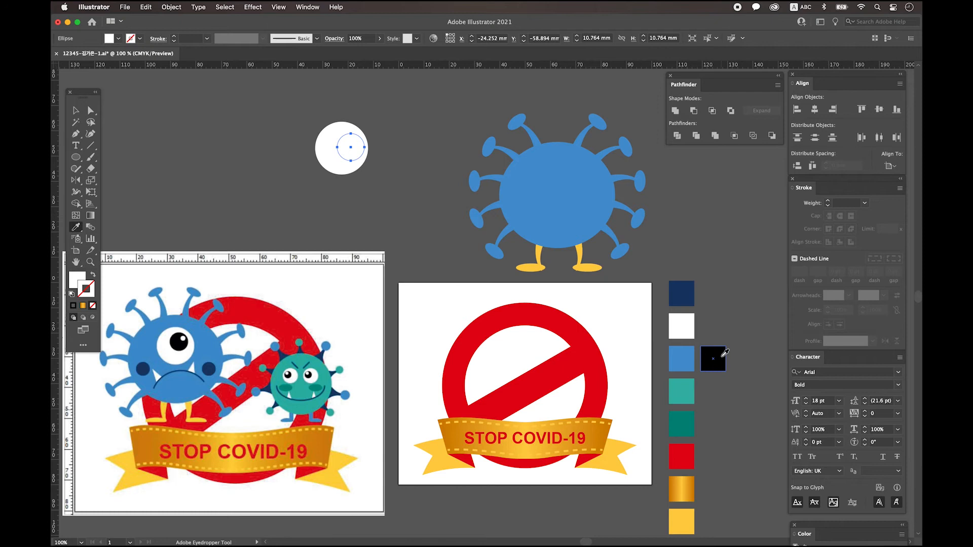
click(722, 356)
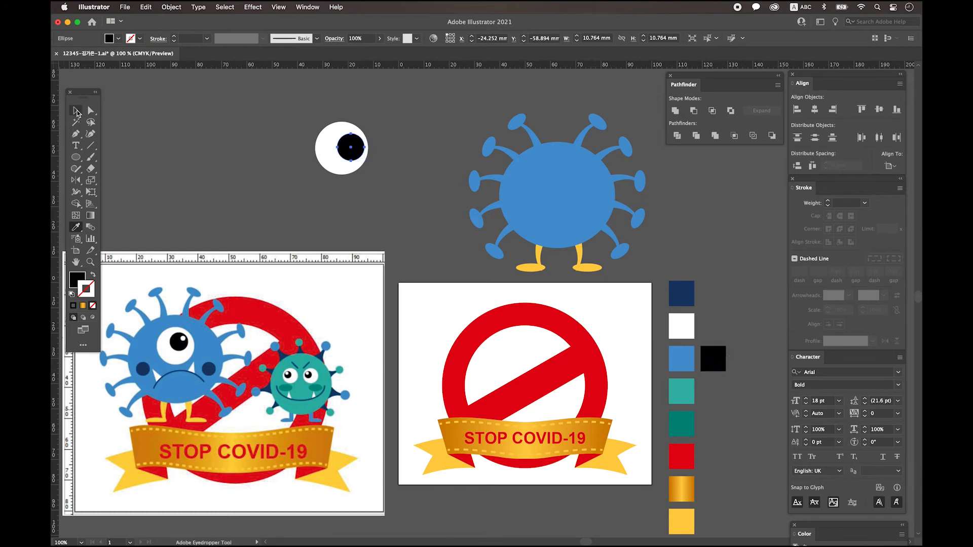
click(76, 111)
Add a highlight circle about 2.9 mm in diameter on the black pupil, fill it with the white swatch's colour, and deselect it
click(76, 158)
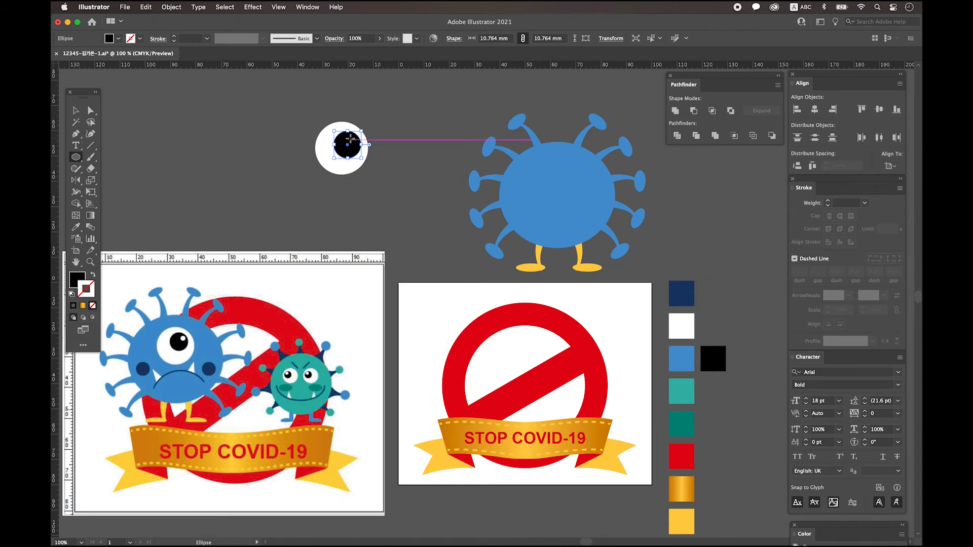
drag(349, 137, 355, 144)
click(77, 228)
click(681, 326)
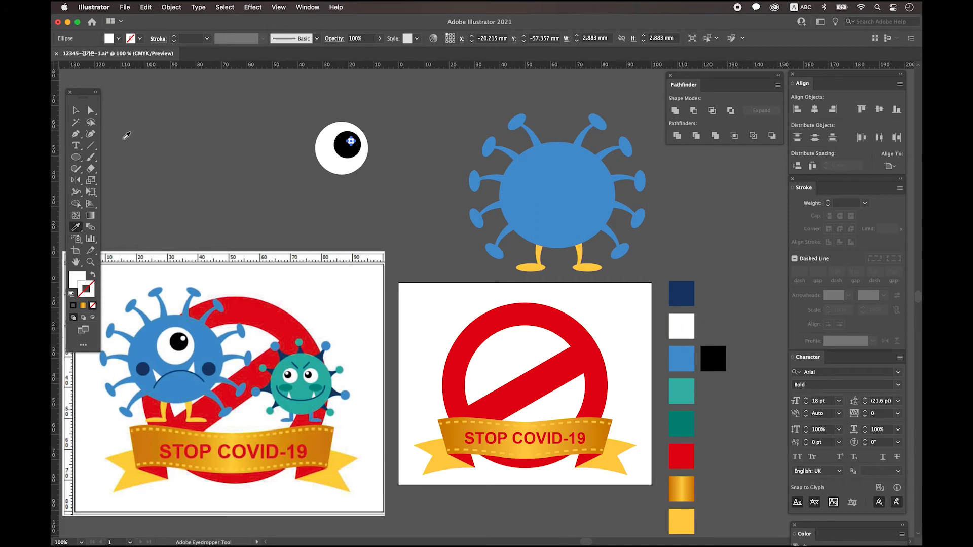
click(76, 109)
click(118, 140)
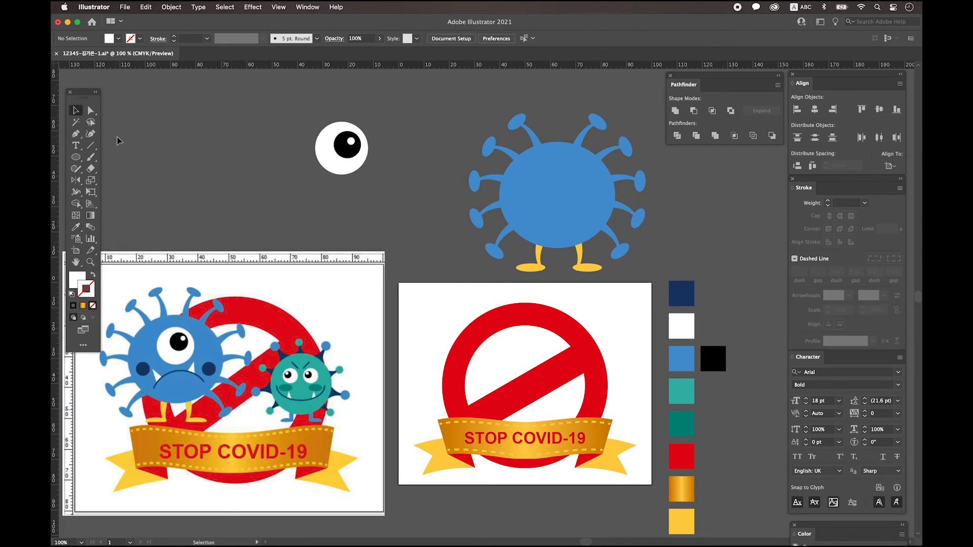
Group the white circle, the black pupil and the small highlight into one eye object, and deselect it
click(352, 142)
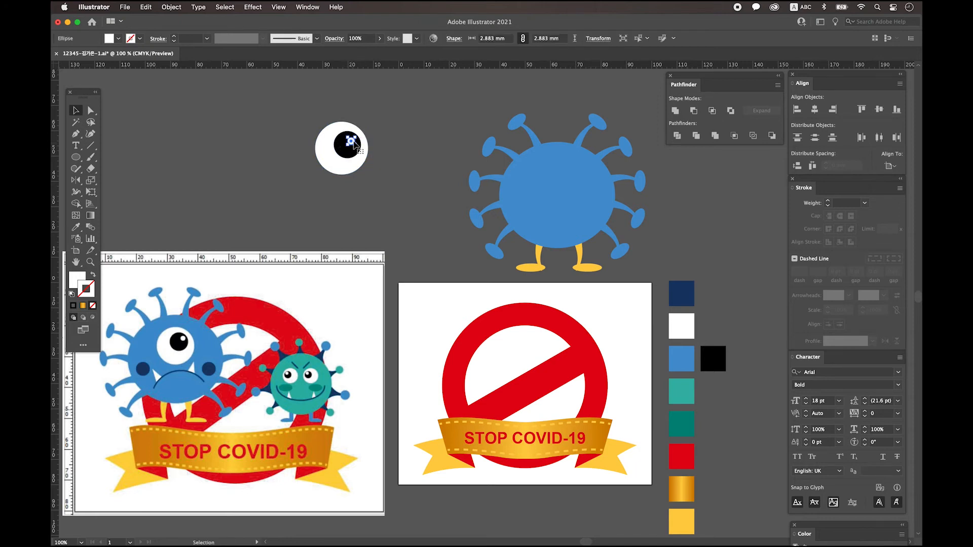
click(400, 182)
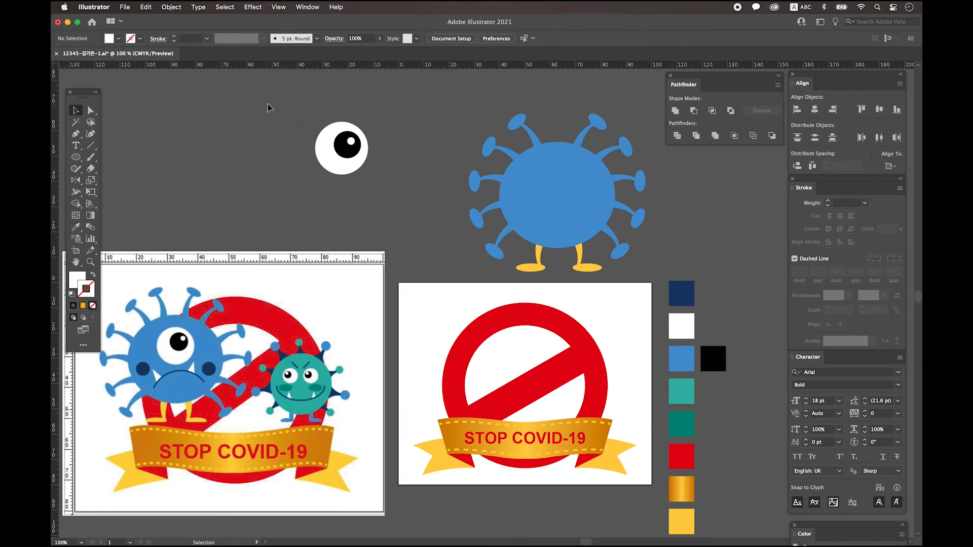
click(361, 167)
right_click(343, 158)
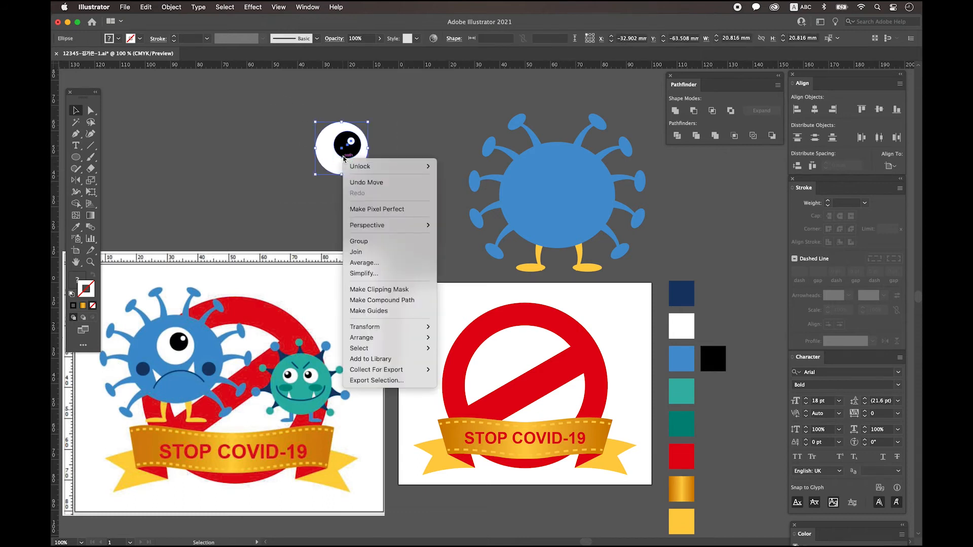
click(268, 192)
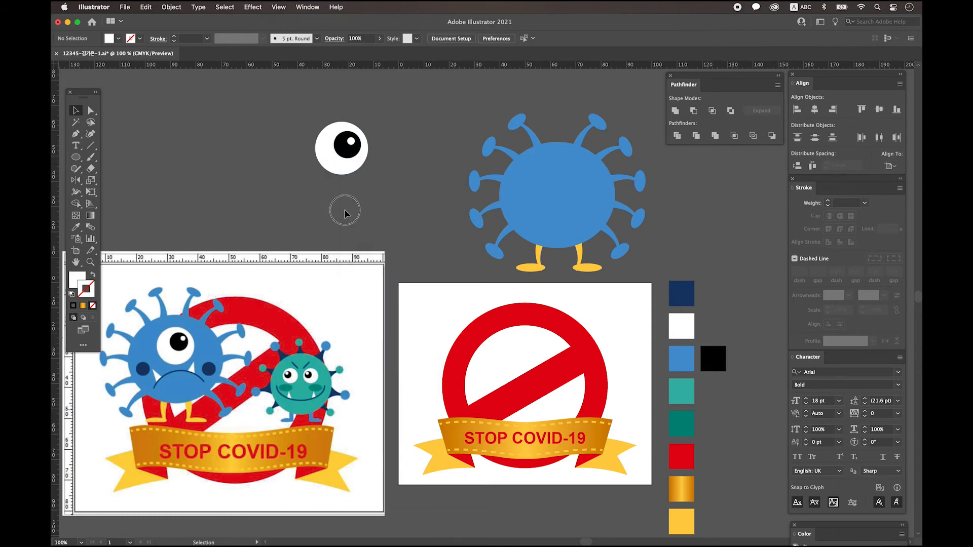
Place the eye on the upper middle of the blue virus body, scale it down slightly, and deselect it
drag(346, 150, 558, 167)
drag(562, 201, 564, 193)
key(super+shift+a)
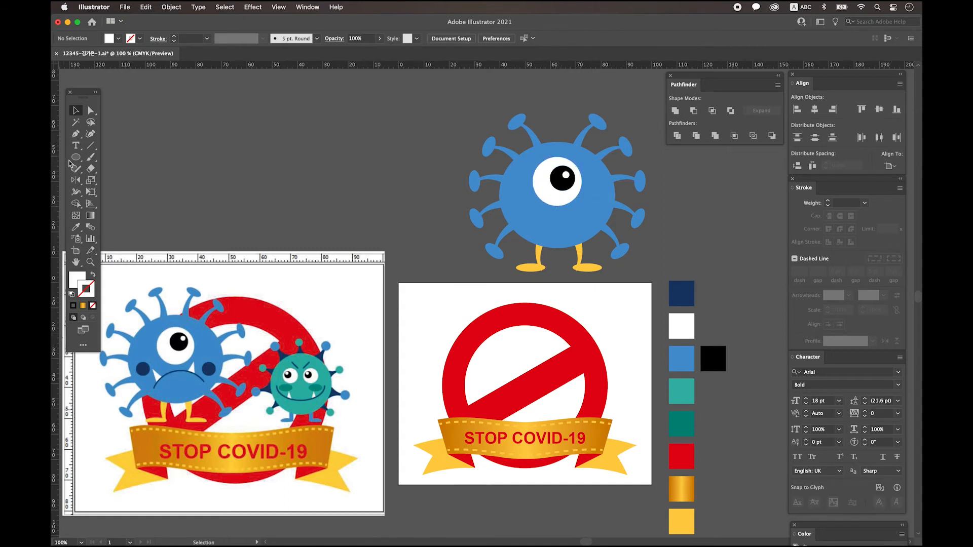
Draw a cheek circle about 7.7 mm in diameter below the eye, fill it with the navy swatch's colour, and duplicate it to the opposite side
click(76, 159)
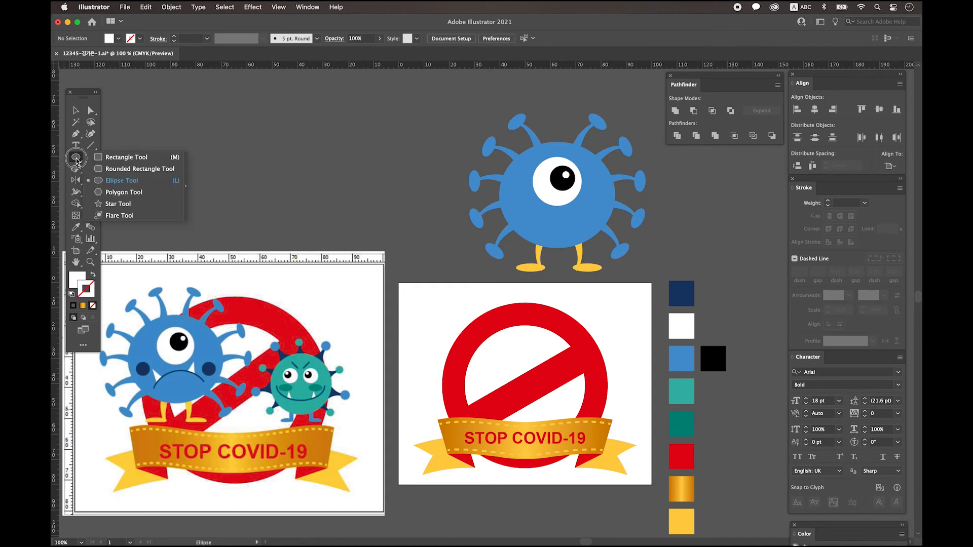
click(122, 181)
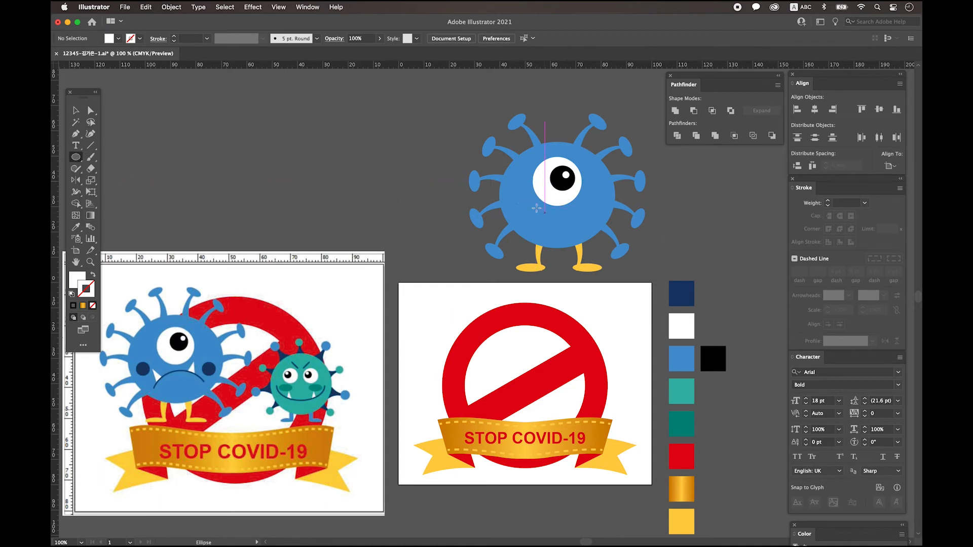
drag(513, 206, 533, 225)
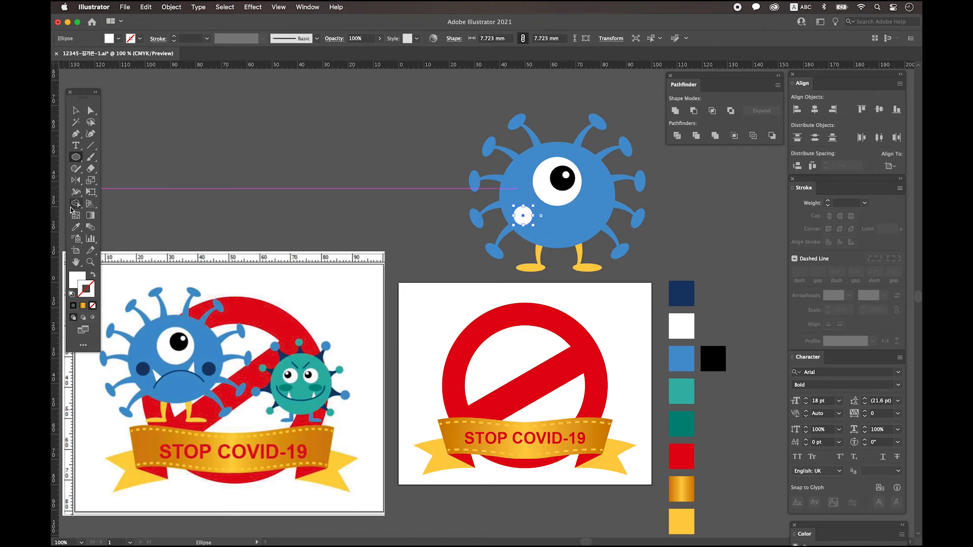
click(76, 229)
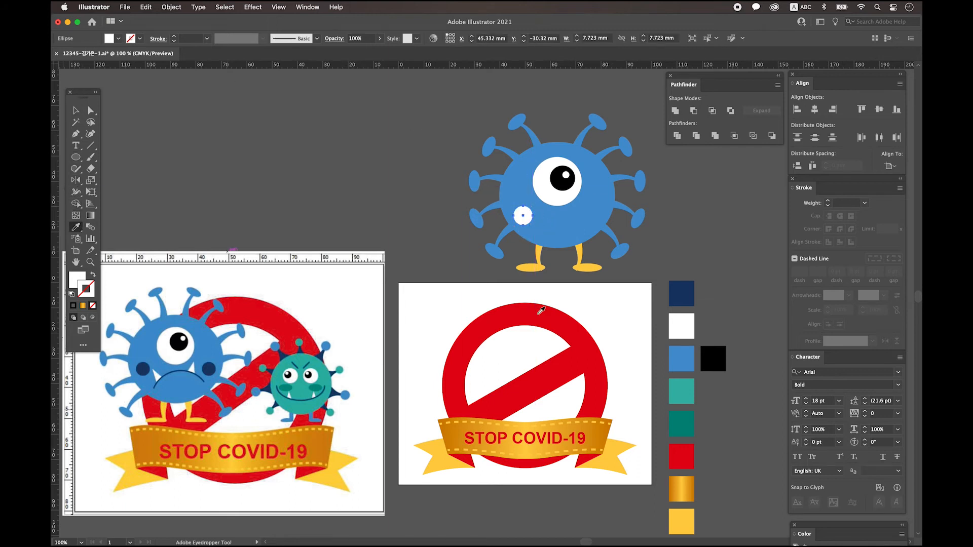
click(686, 293)
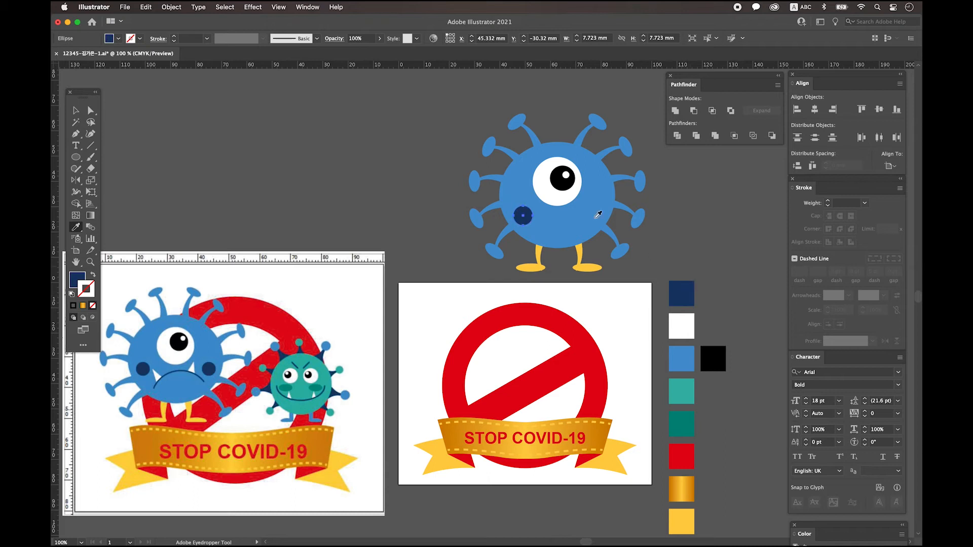
click(76, 110)
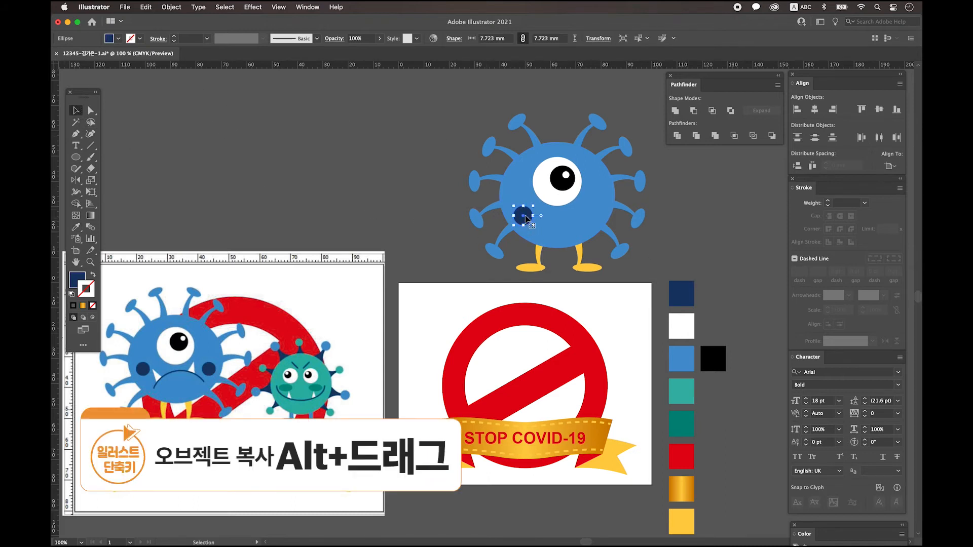
drag(525, 219, 598, 221)
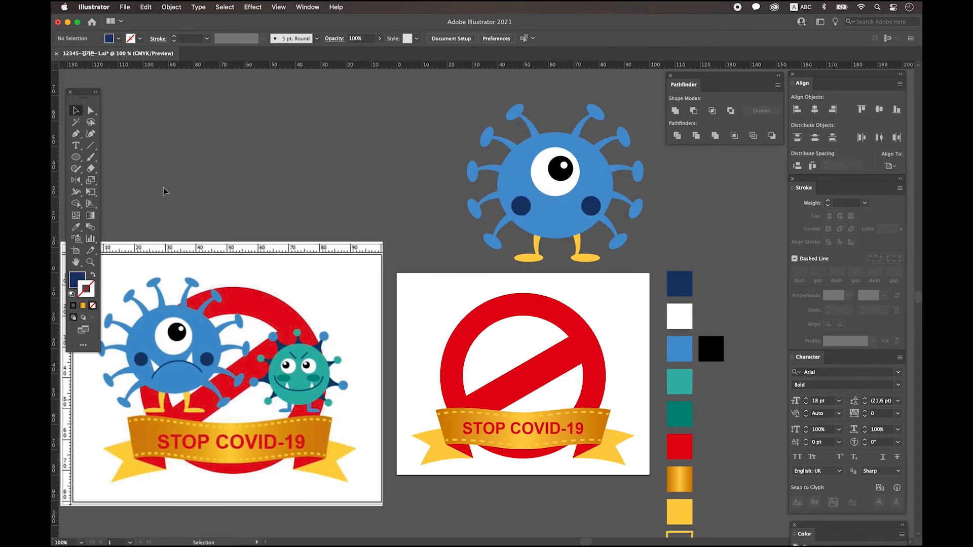
Draw a circle about 25.7 mm in diameter on the empty canvas beside the virus and give it the navy outlined swatch's 1 pt stroke without fill
scroll(487, 224, down, 3)
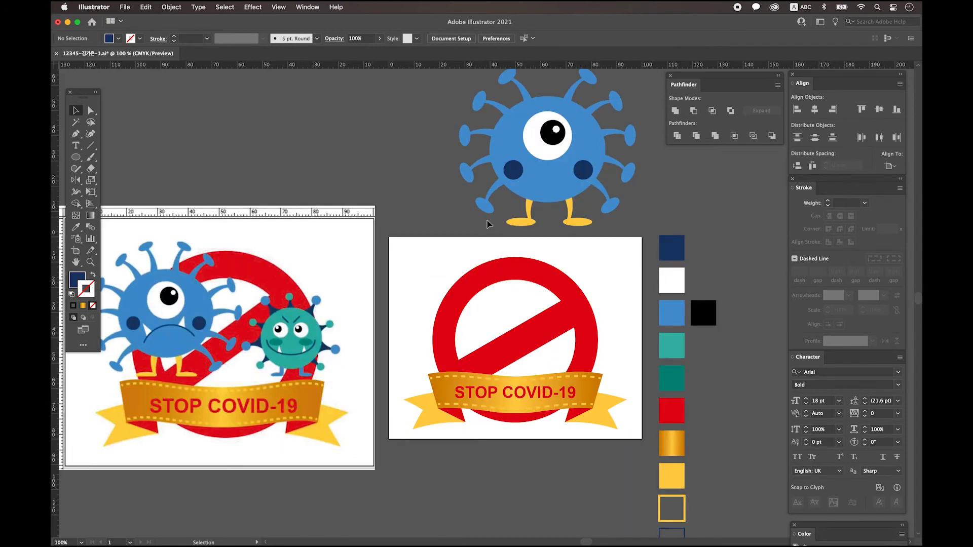
scroll(706, 322, up, 1)
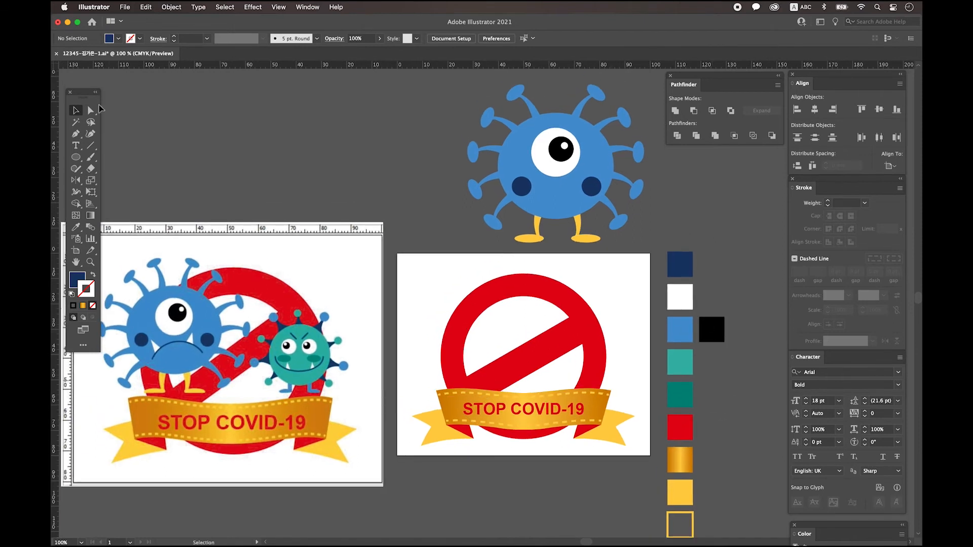
click(76, 158)
drag(77, 159, 124, 181)
drag(292, 105, 342, 169)
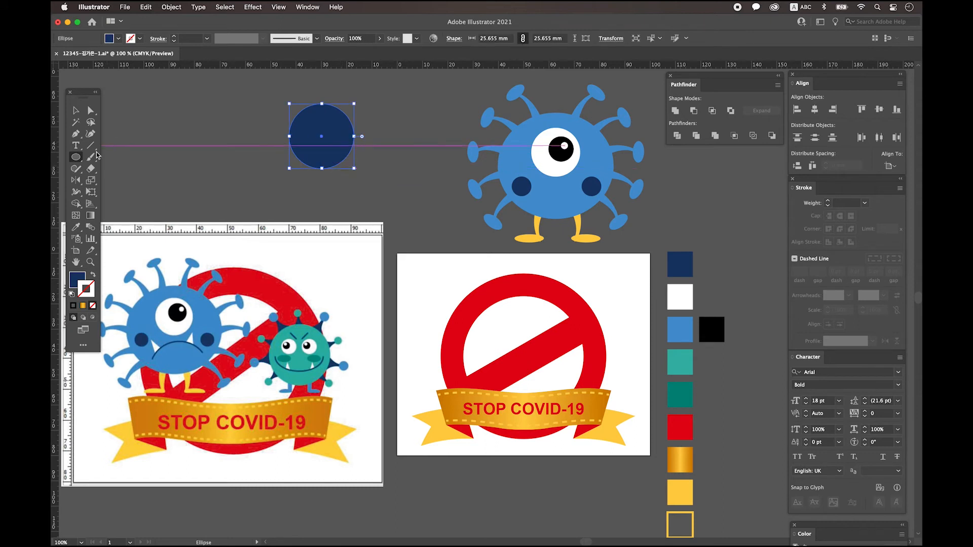
click(75, 227)
scroll(783, 525, down, 3)
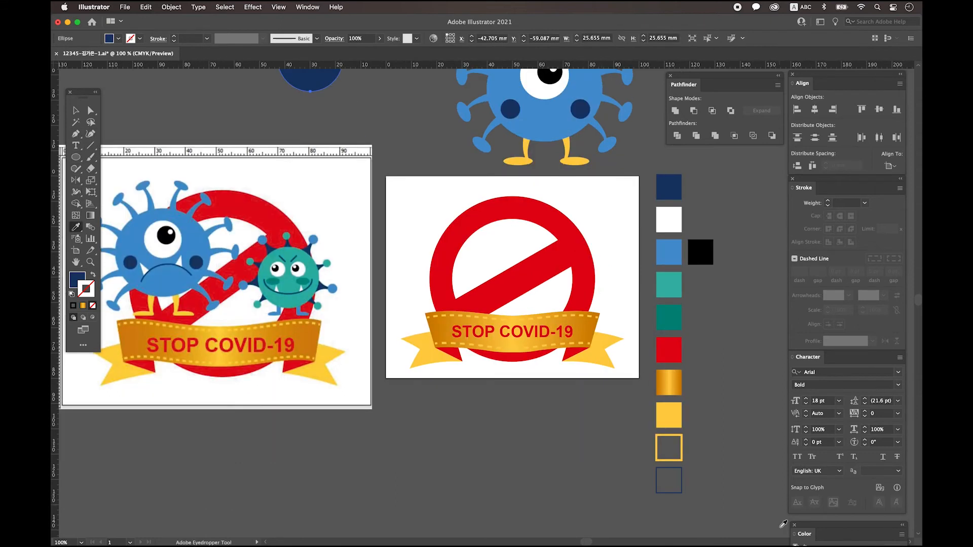
click(668, 483)
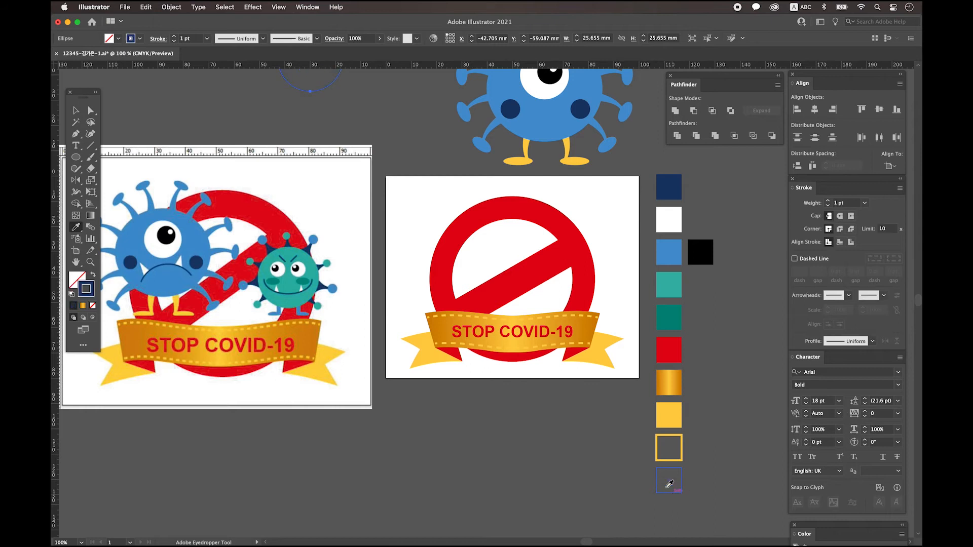
scroll(405, 263, up, 6)
click(393, 268)
scroll(304, 202, left, 1)
Delete the circle's bottom and right anchor points so only the upper-left quarter arc remains
click(91, 110)
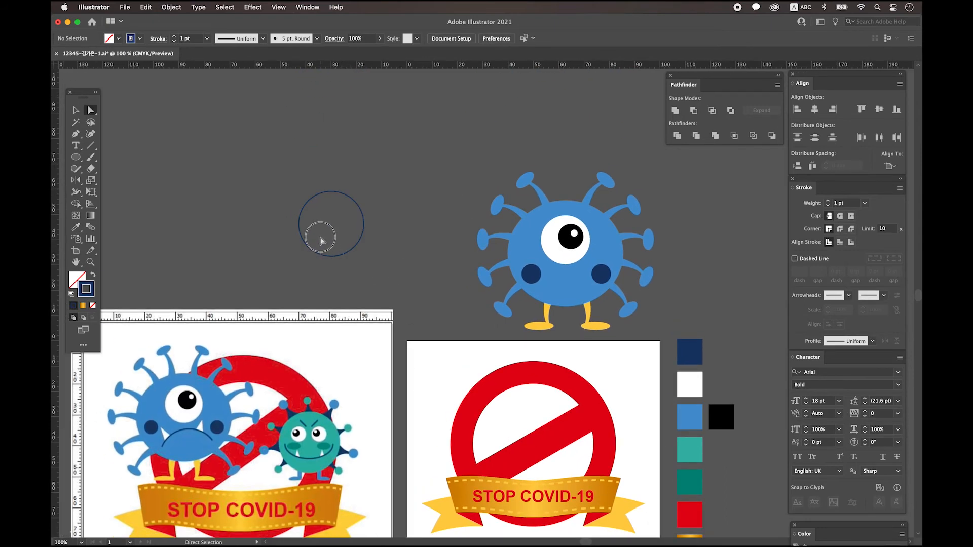
click(334, 253)
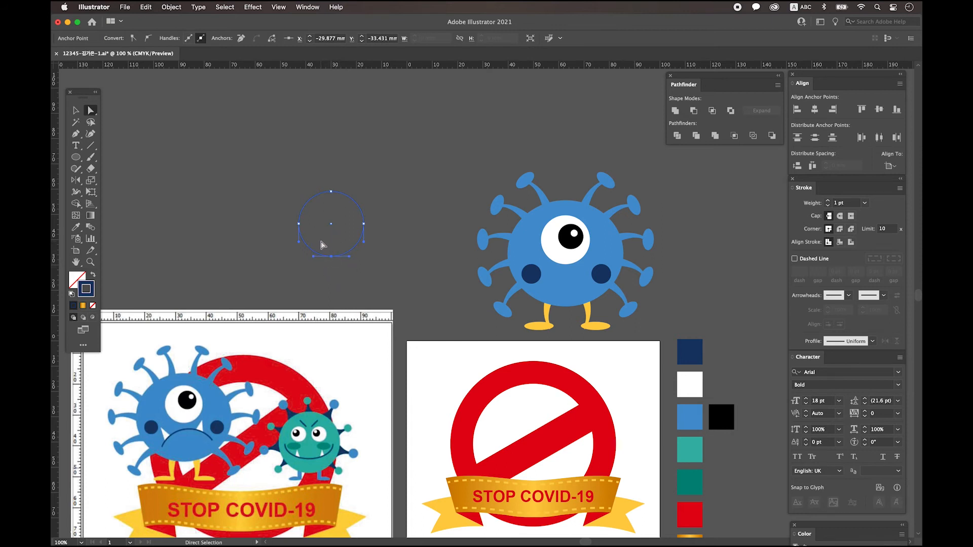
key(Delete)
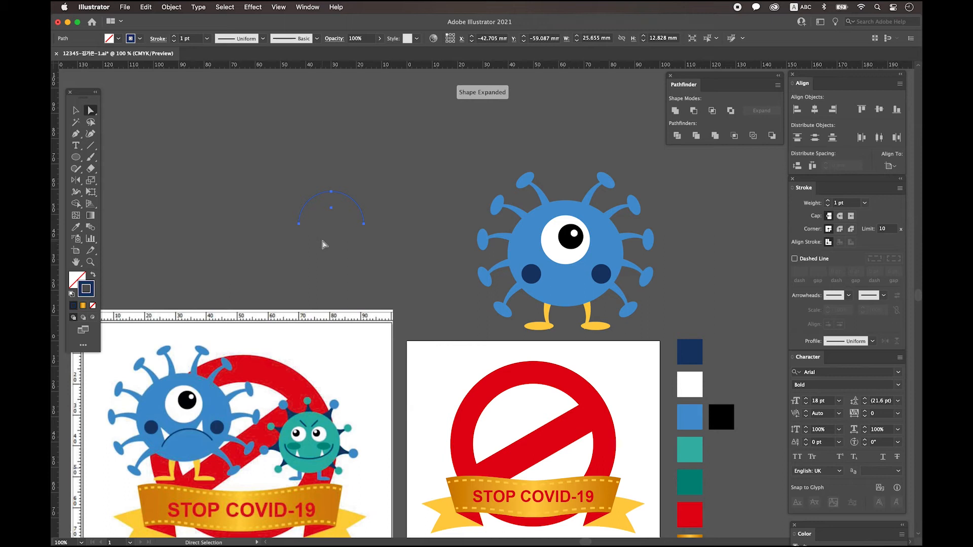
click(363, 224)
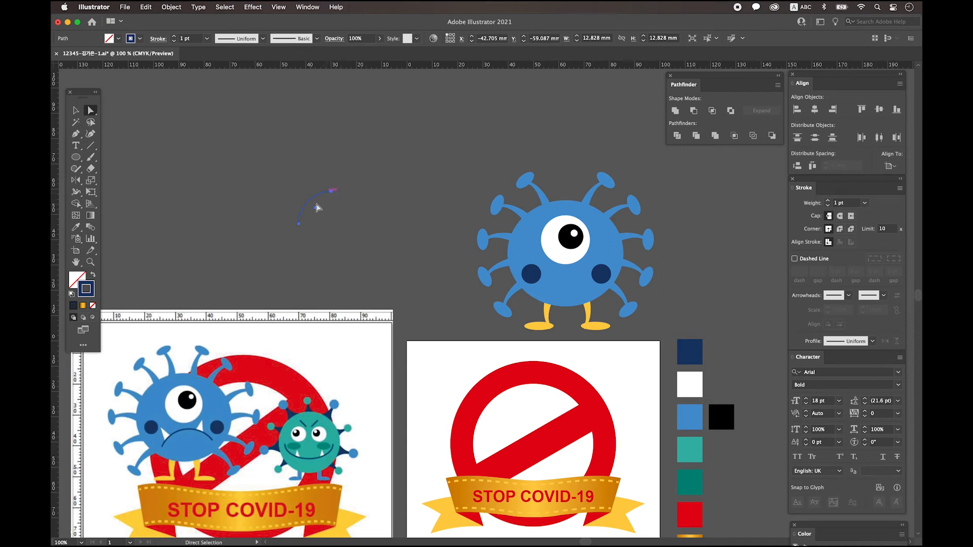
Move the quarter arc between the virus's cheeks and rotate it into a symmetrical frowning mouth
click(75, 110)
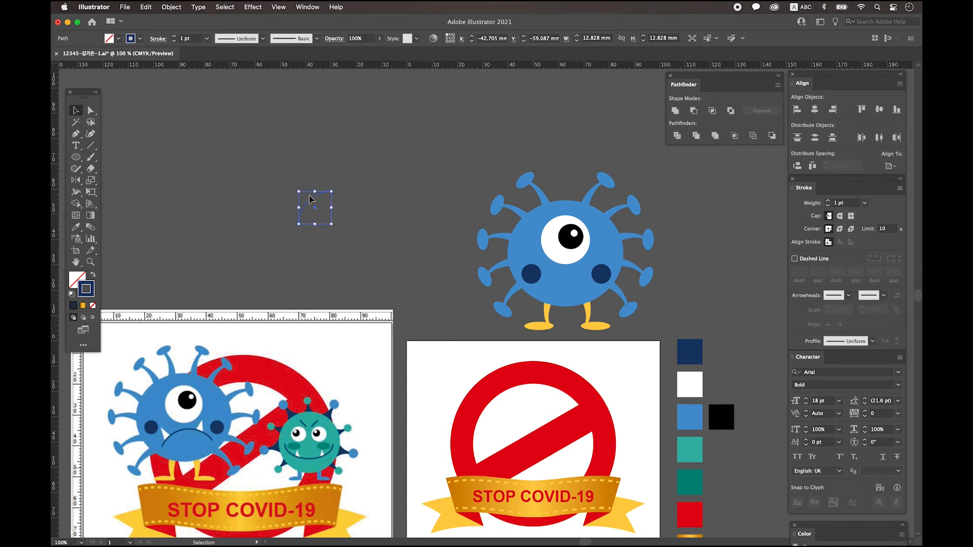
drag(314, 202, 603, 287)
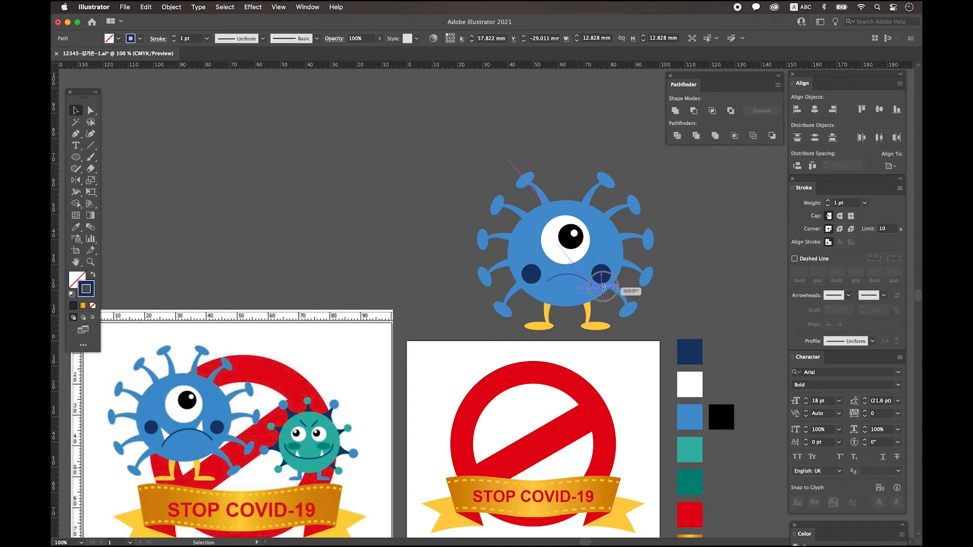
drag(603, 288, 603, 287)
Create a 3-sided polygon about 30.6 by 26.5 mm on the empty canvas and fill it with the white swatch's colour
drag(76, 157, 148, 197)
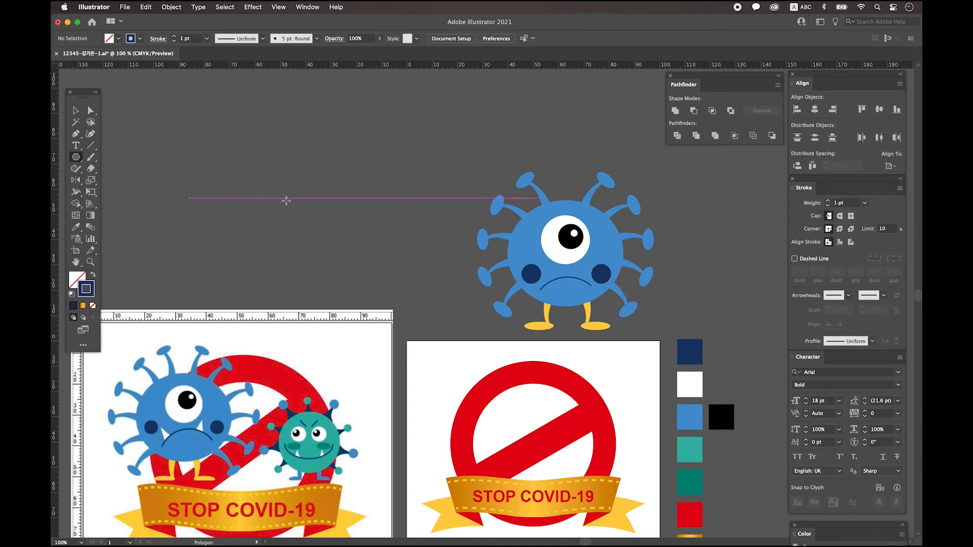
click(328, 214)
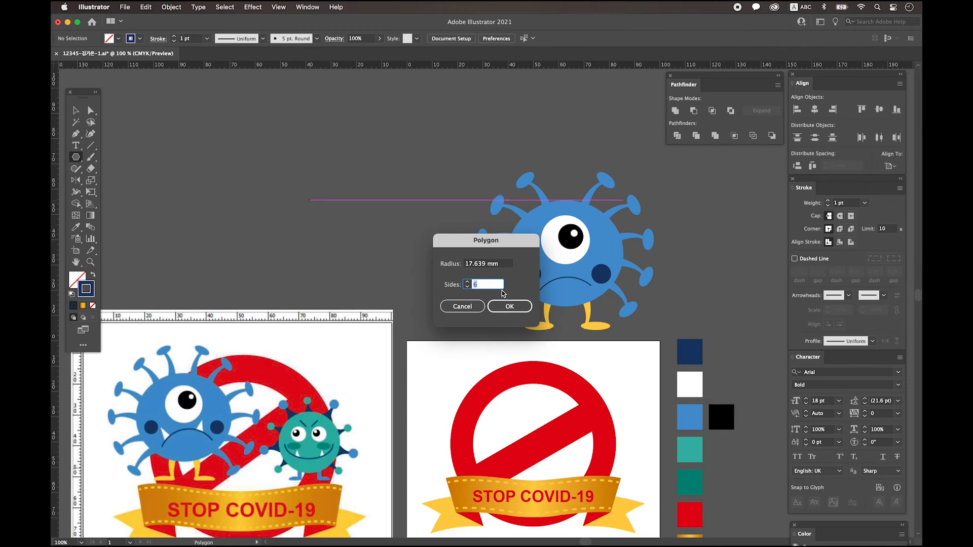
text(3)
click(512, 307)
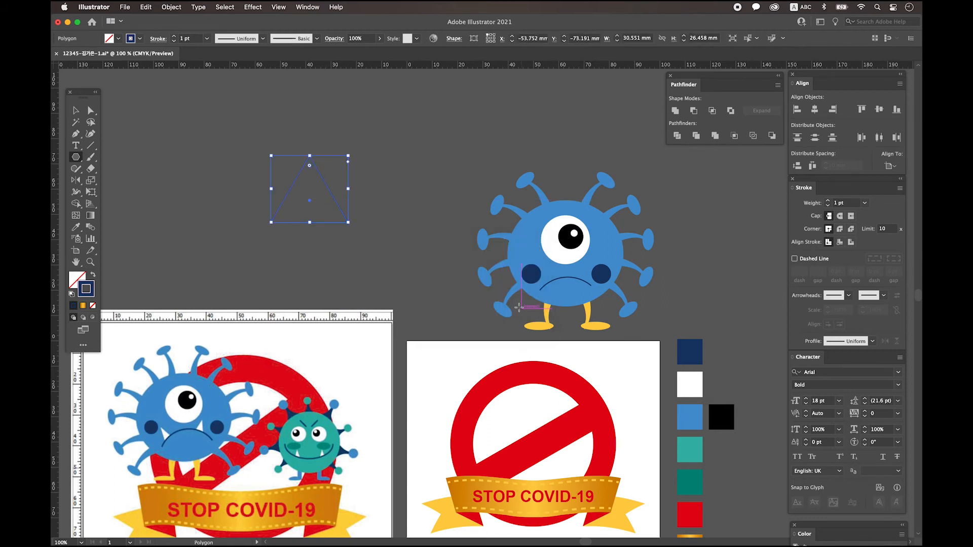
click(77, 232)
click(690, 383)
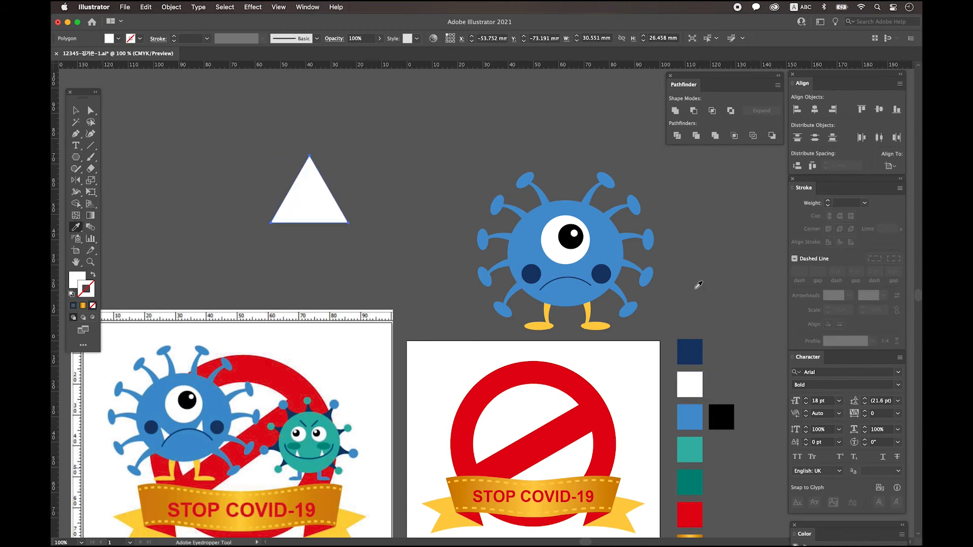
Narrow and shrink the white triangle into a fang about 3.2 by 7.9 mm, and place two such fangs along the frowning mouth
click(76, 110)
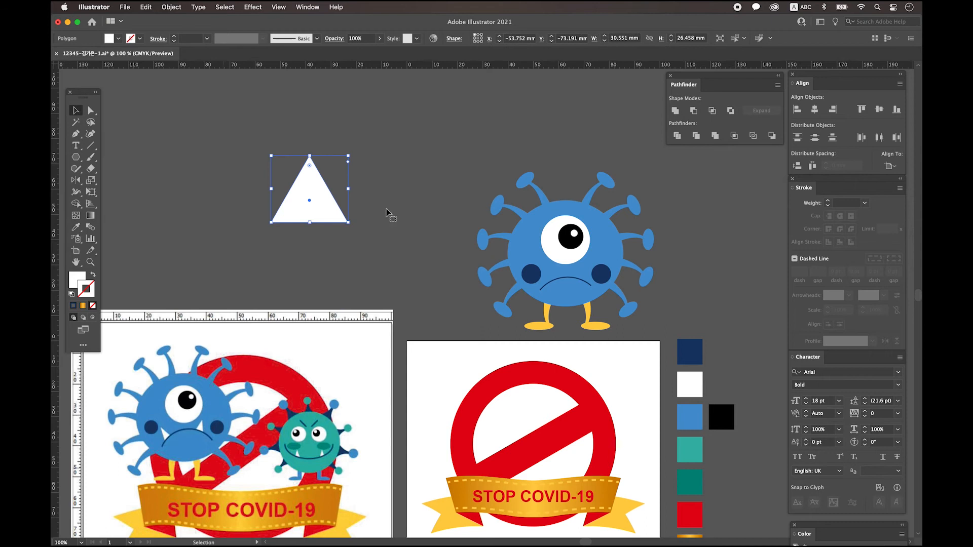
drag(336, 189, 303, 189)
drag(287, 156, 582, 277)
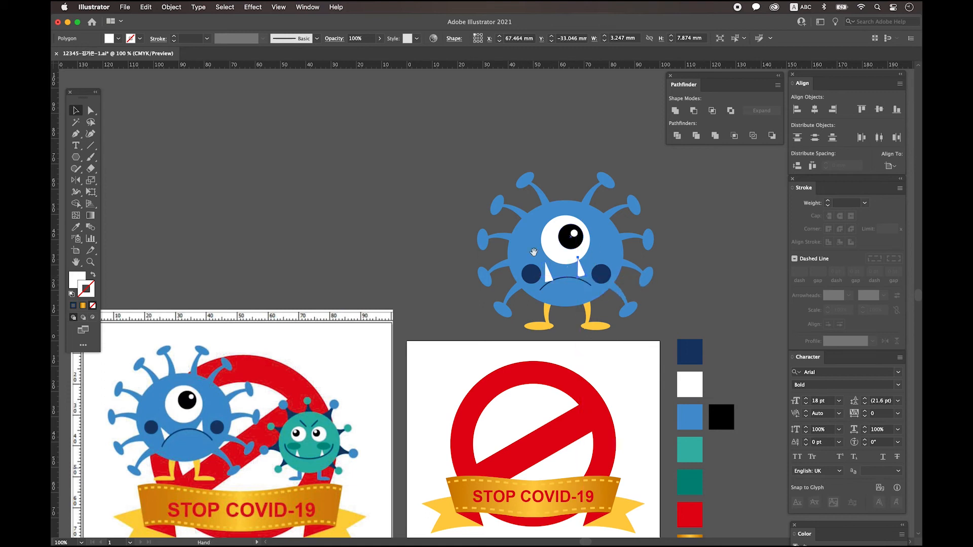
Rotate and position the two white fangs so they mirror each other on either side of the frowning mouth
scroll(583, 276, up, 5)
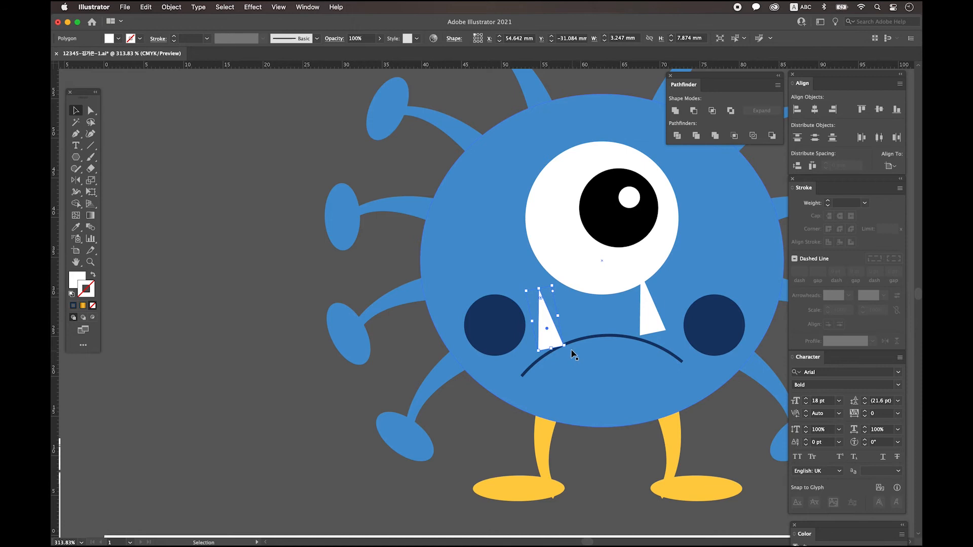
drag(568, 350, 654, 325)
scroll(658, 177, down, 5)
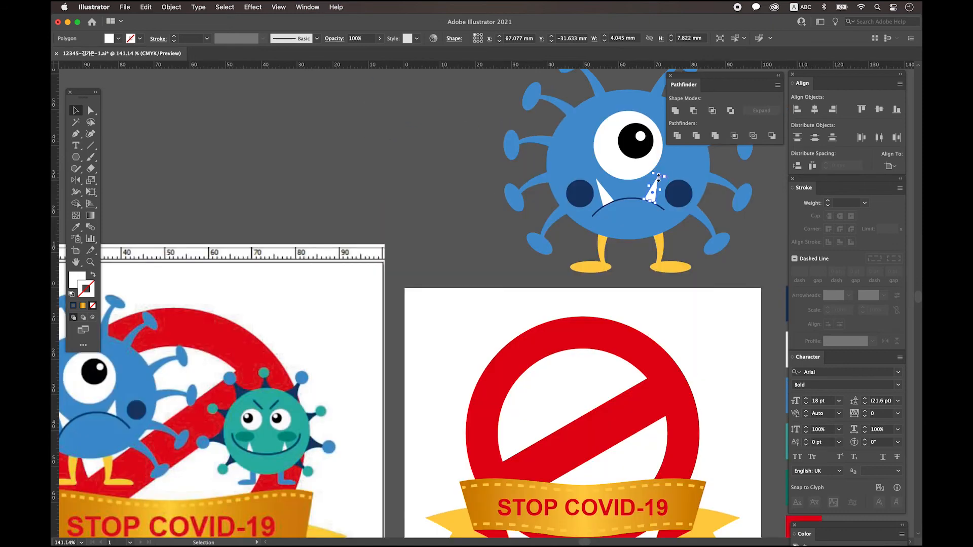
click(597, 182)
drag(597, 181, 584, 191)
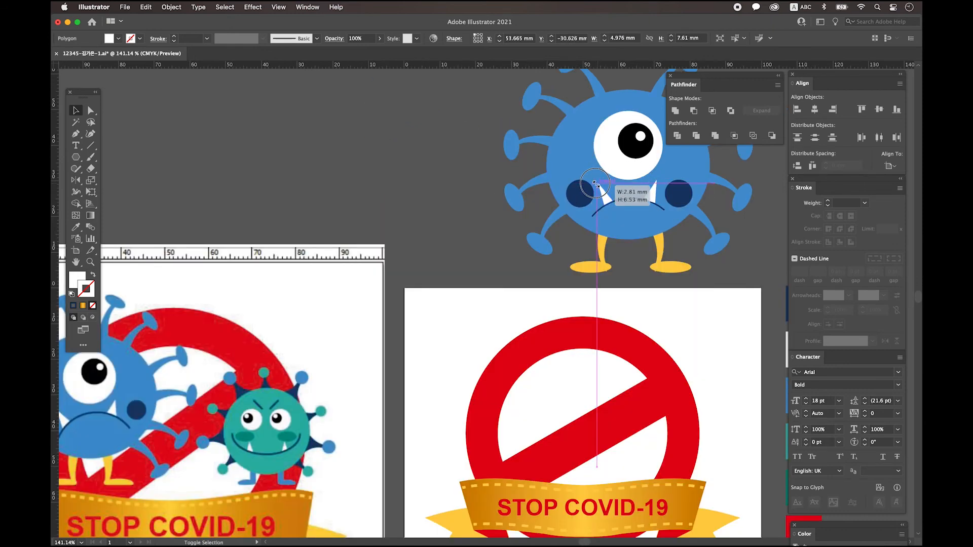
scroll(628, 197, left, 2)
scroll(627, 198, down, 4)
scroll(571, 219, up, 3)
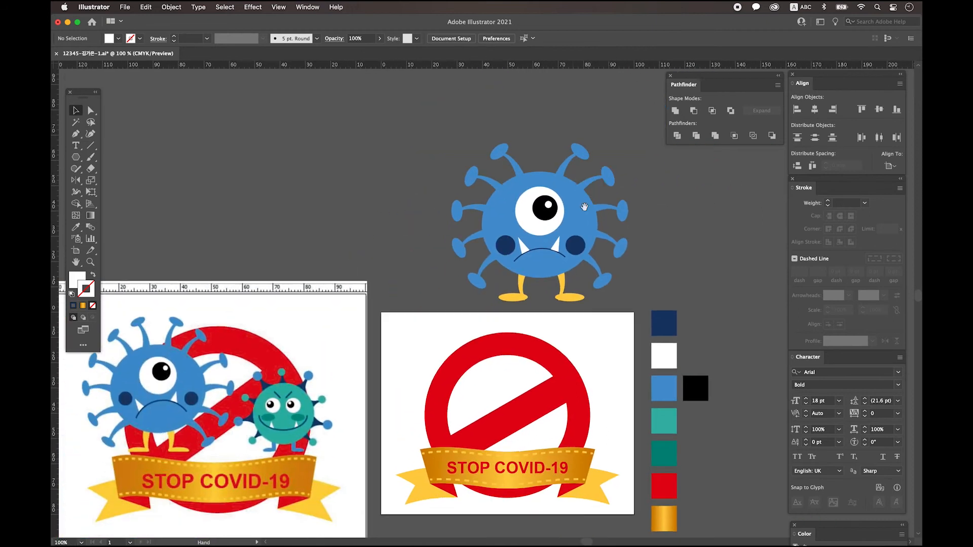
Bring the frowning mouth line in front of the white fangs
click(543, 231)
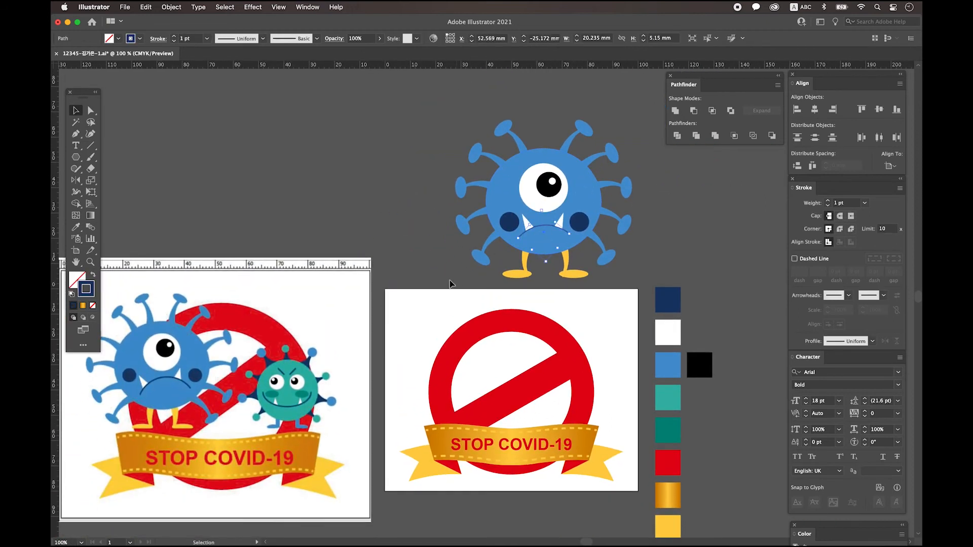
key(ctrl+bracketleft)
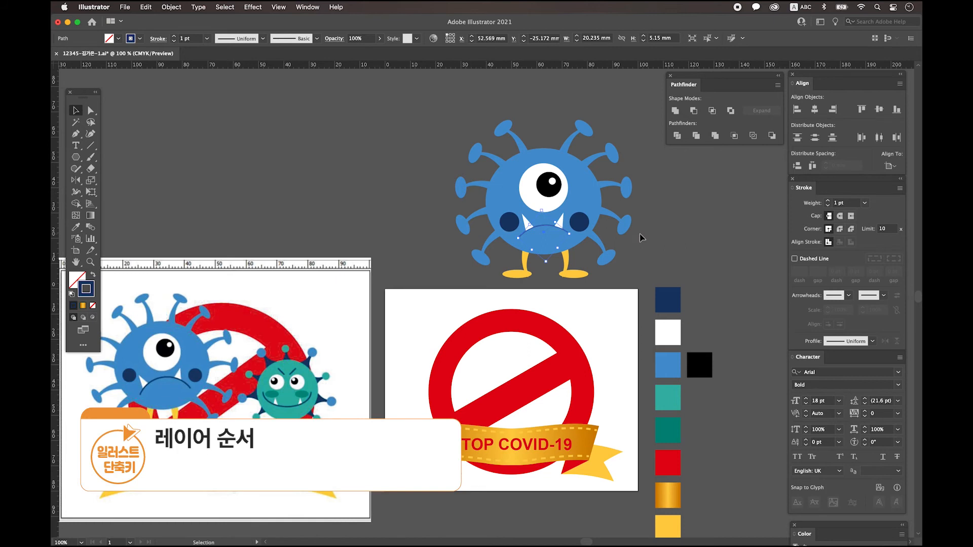
key(ctrl+bracketleft)
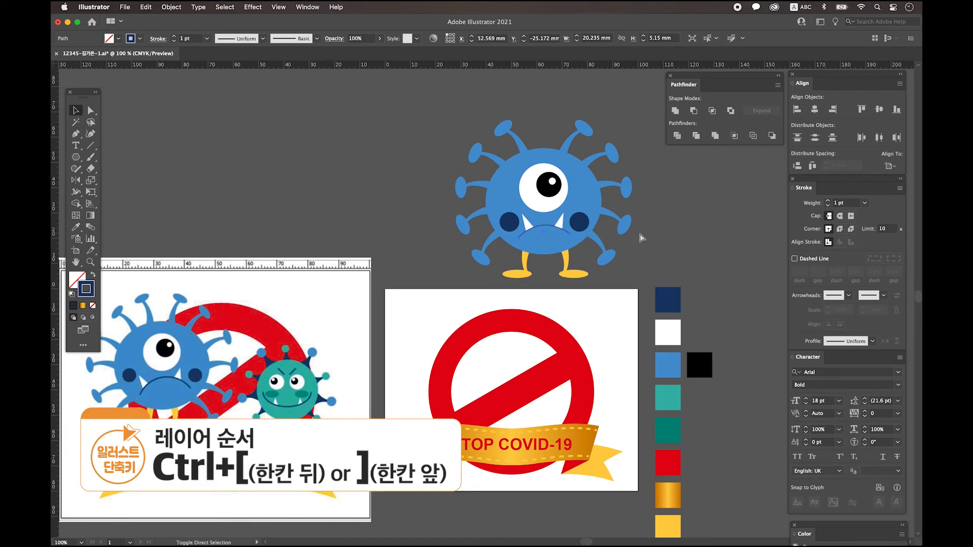
click(667, 240)
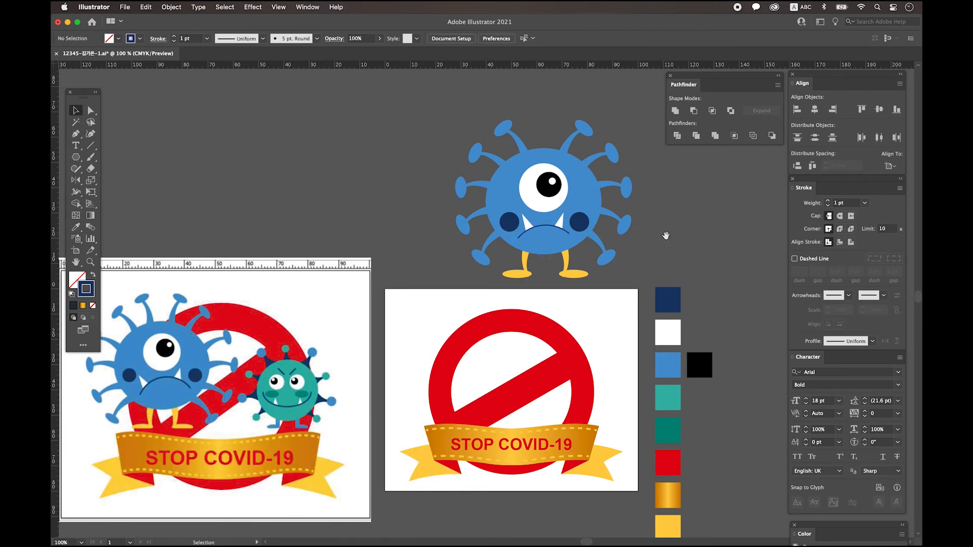
scroll(668, 237, left, 2)
scroll(668, 237, up, 1)
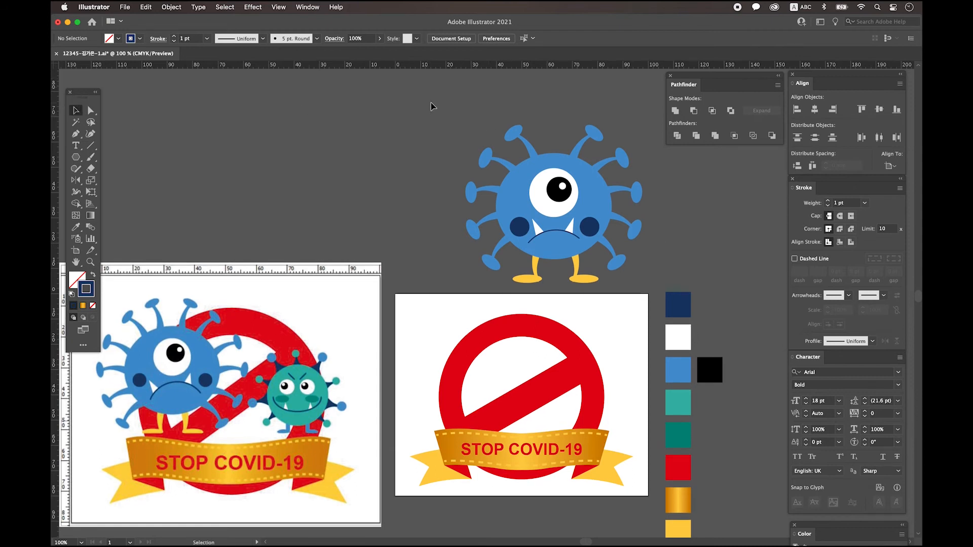
Group all parts of the blue virus, scale it down and place it over the upper-left part of the prohibition sign, just above the ribbon
drag(432, 101, 646, 282)
right_click(571, 187)
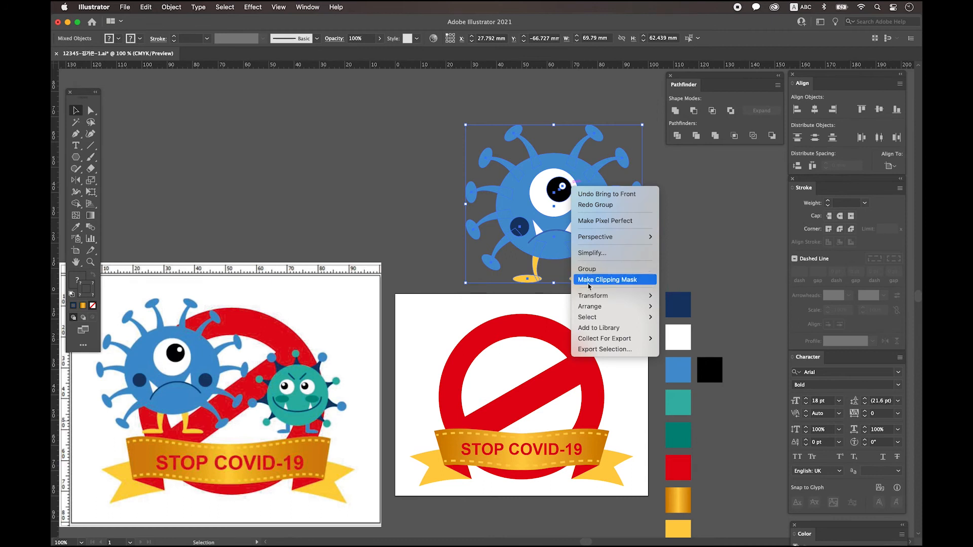
click(584, 269)
drag(590, 187, 518, 327)
drag(483, 265, 507, 310)
drag(513, 385, 505, 387)
scroll(582, 417, down, 5)
click(582, 417)
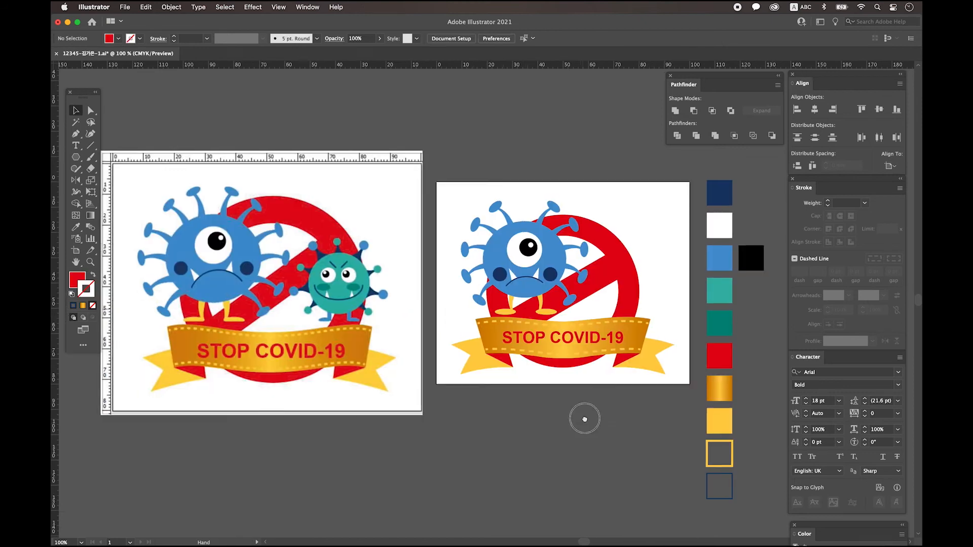
Draw a circle about 33.4 mm across above the artboard and fill it with the light teal swatch's colour
scroll(608, 355, right, 2)
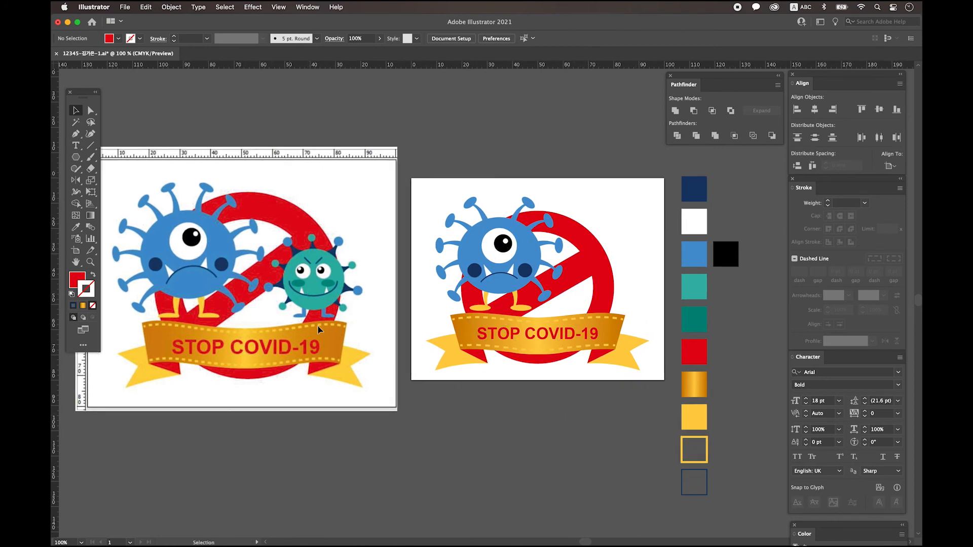
scroll(400, 345, up, 3)
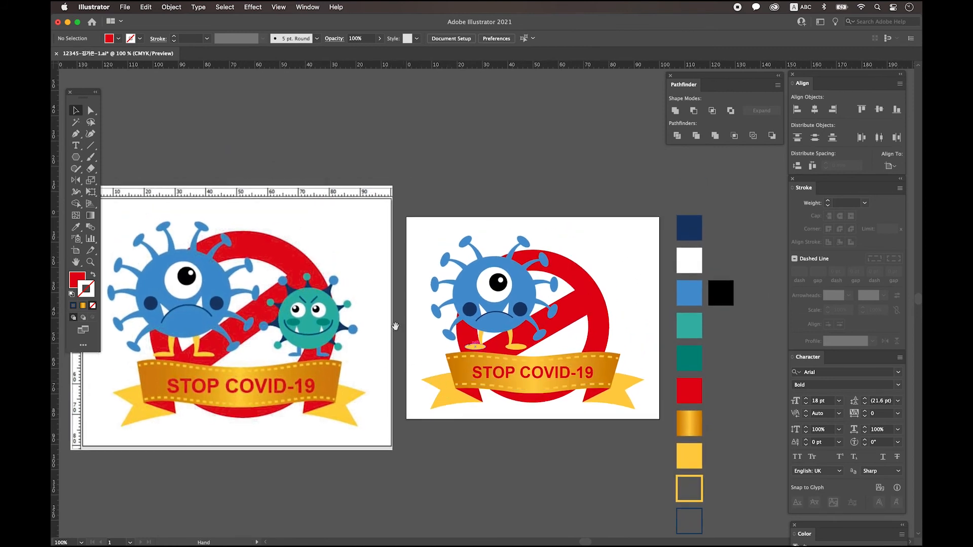
scroll(489, 227, up, 3)
click(76, 157)
drag(76, 157, 142, 181)
mouse_move(519, 140)
mouse_down()
mouse_move(577, 210)
mouse_move(603, 223)
mouse_up()
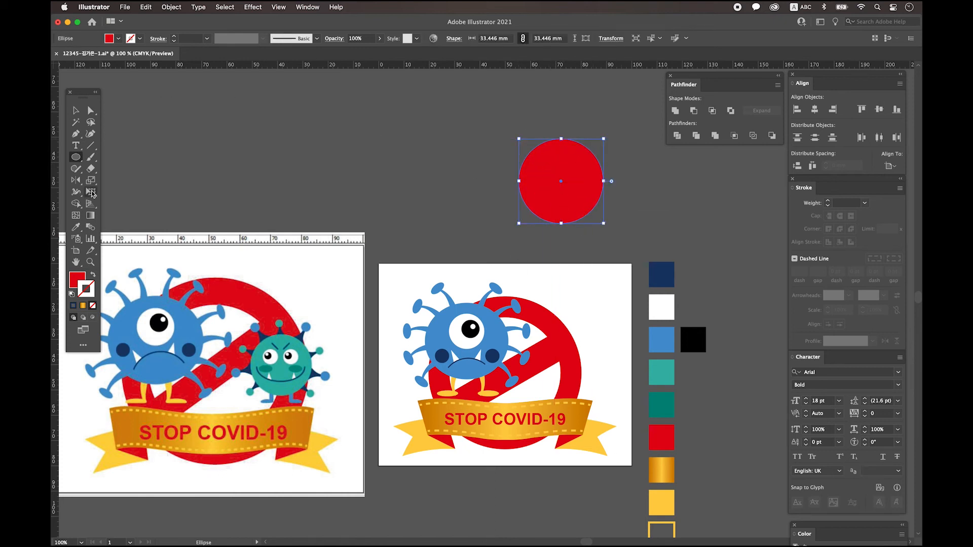
click(76, 226)
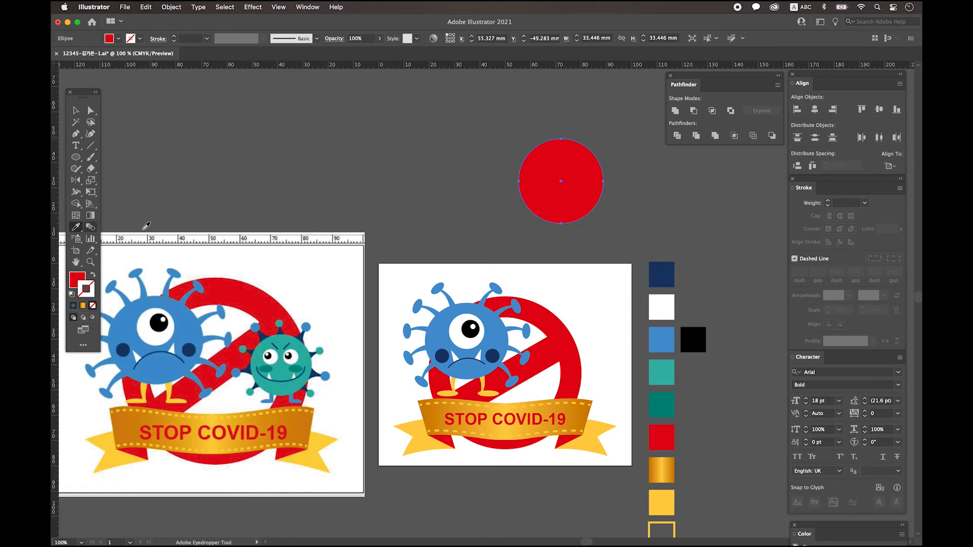
click(665, 375)
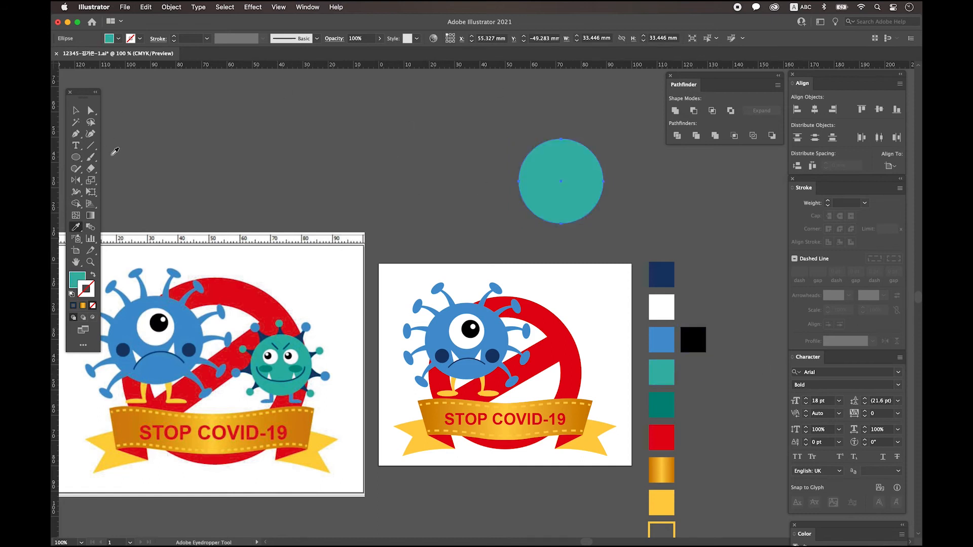
click(76, 111)
click(645, 204)
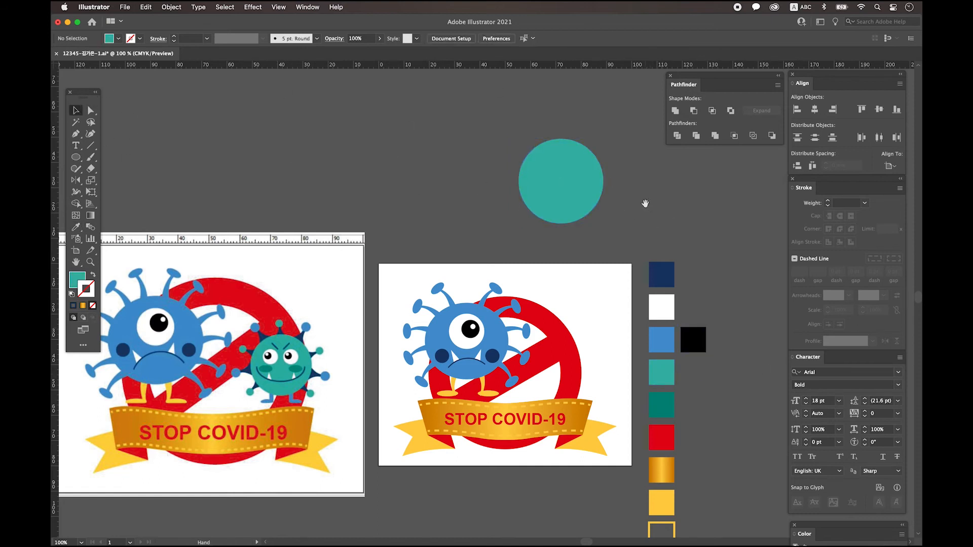
Draw a closed spike with inward-curving sides with the Pen tool, about 7.5 by 11 mm, above the teal circle's upper-left side
key(super+equal)
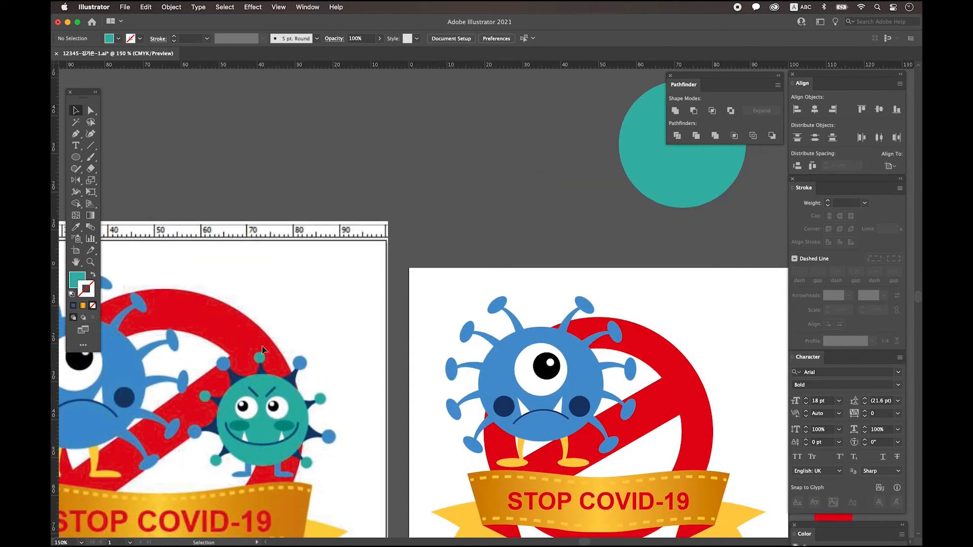
scroll(508, 208, up, 5)
scroll(508, 208, right, 5)
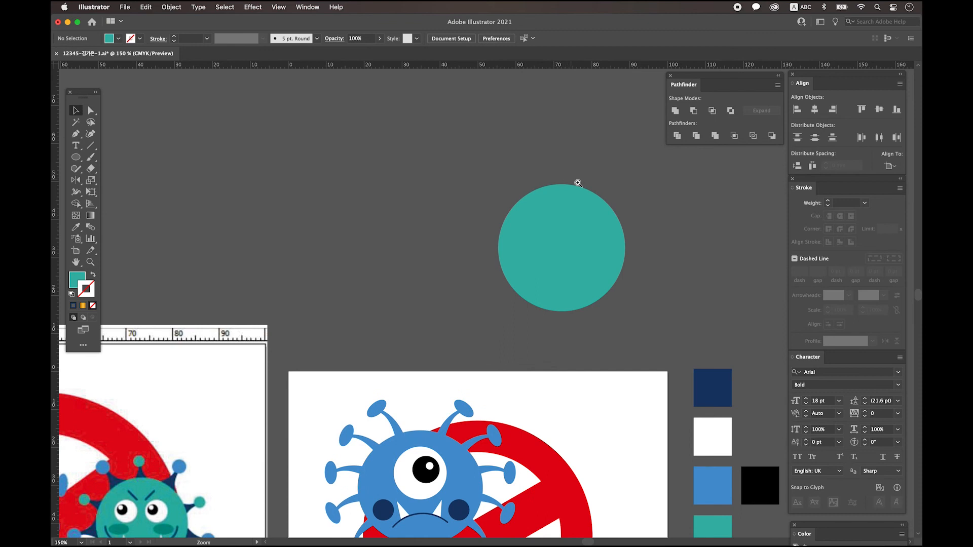
click(578, 183)
scroll(499, 282, down, 2)
key(p)
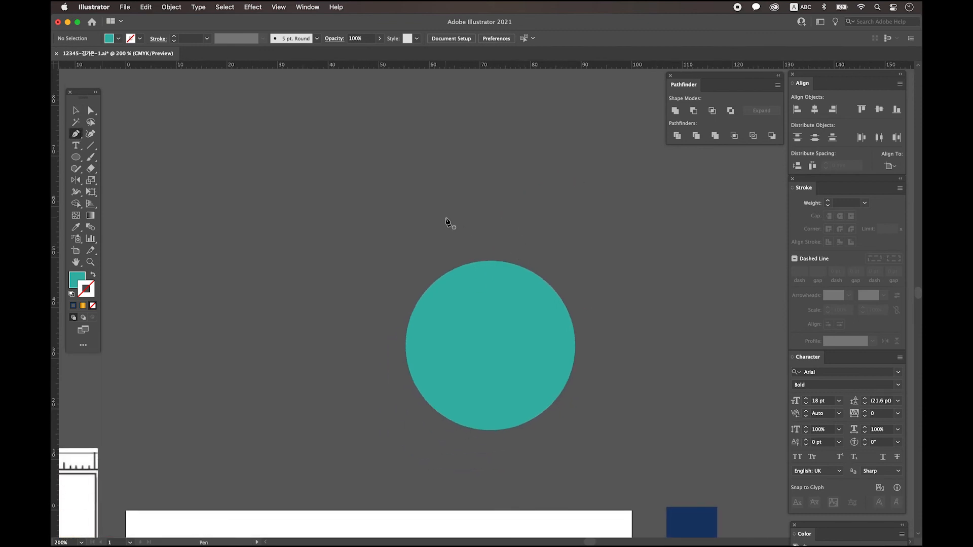
click(367, 210)
drag(365, 263, 380, 245)
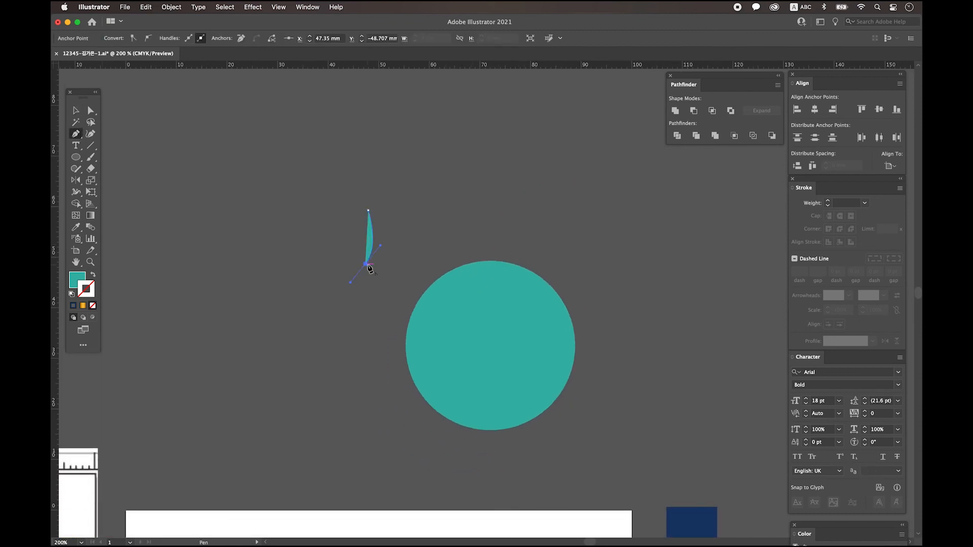
click(404, 251)
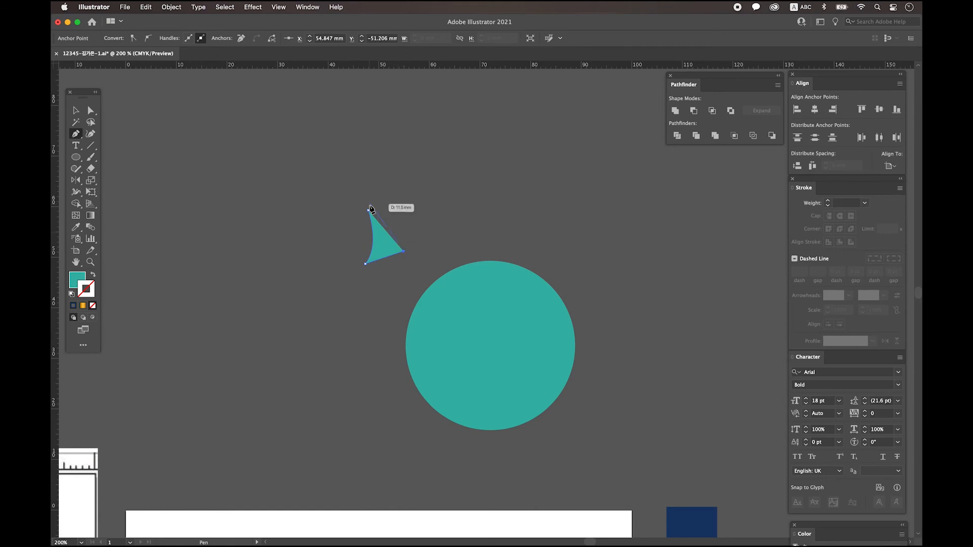
drag(370, 211, 374, 185)
Rotate the spike so that it stands upright on its base
key(v)
key(super+minus)
drag(478, 282, 478, 293)
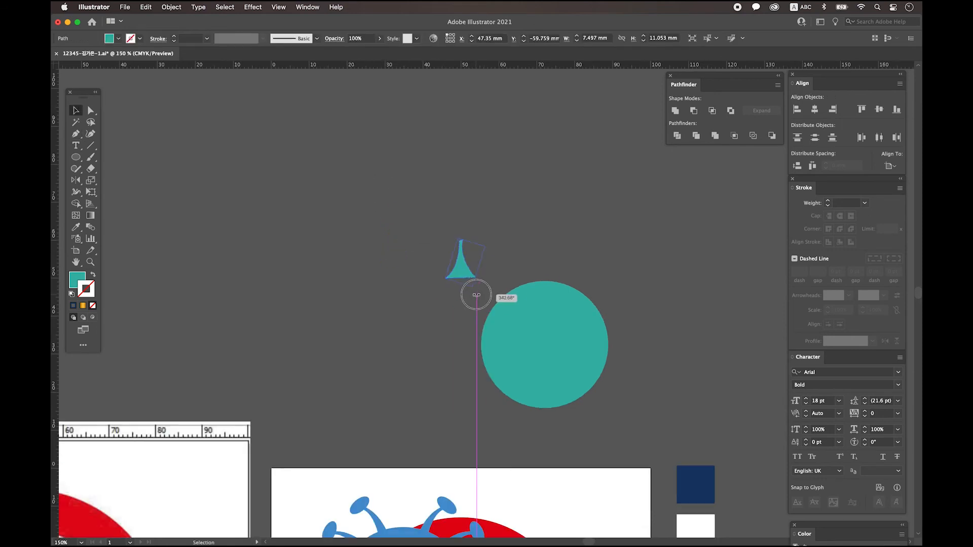
Add a teal circle about 4.8 mm across on the spike's tip and fill the spike with the dark navy swatch's colour
scroll(486, 264, down, 4)
click(76, 157)
drag(476, 162, 483, 170)
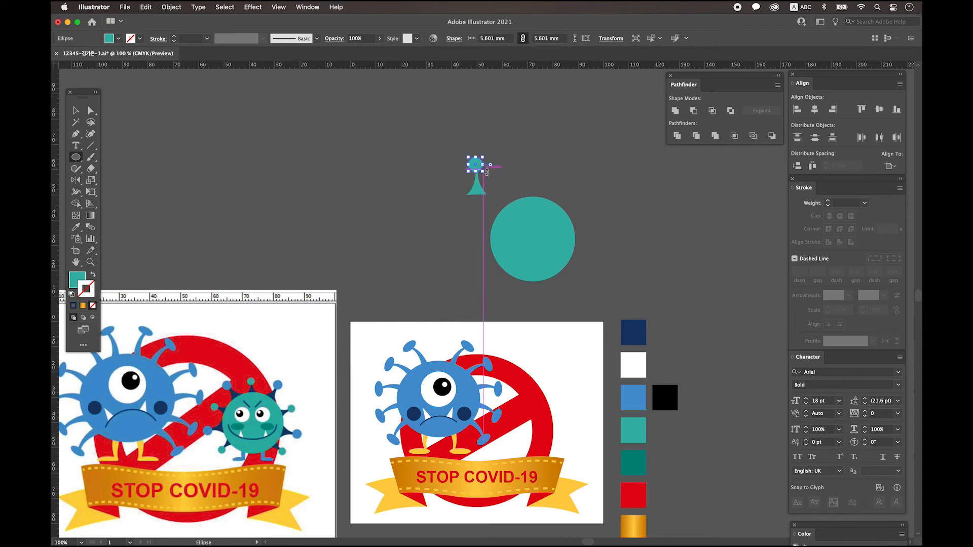
key(i)
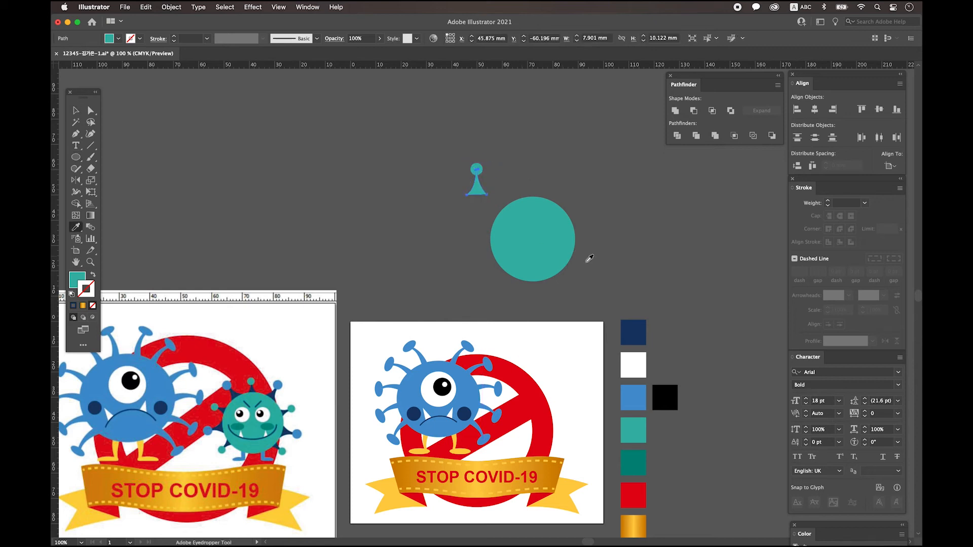
click(635, 339)
click(75, 111)
click(444, 144)
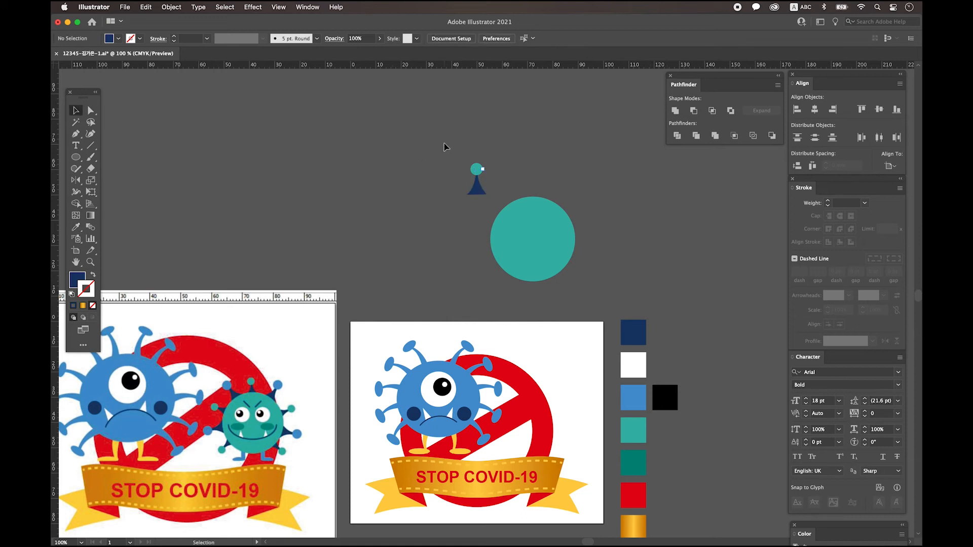
Duplicate the spike and its ball beside the original and fill the copy's ball with the blue swatch's colour
click(445, 145)
click(468, 190)
drag(468, 190, 438, 191)
click(452, 242)
click(446, 169)
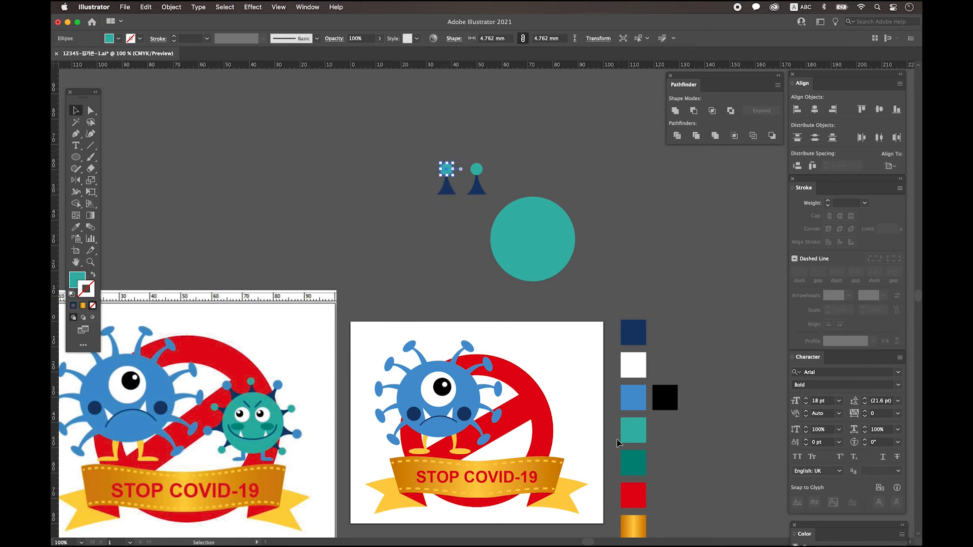
click(76, 227)
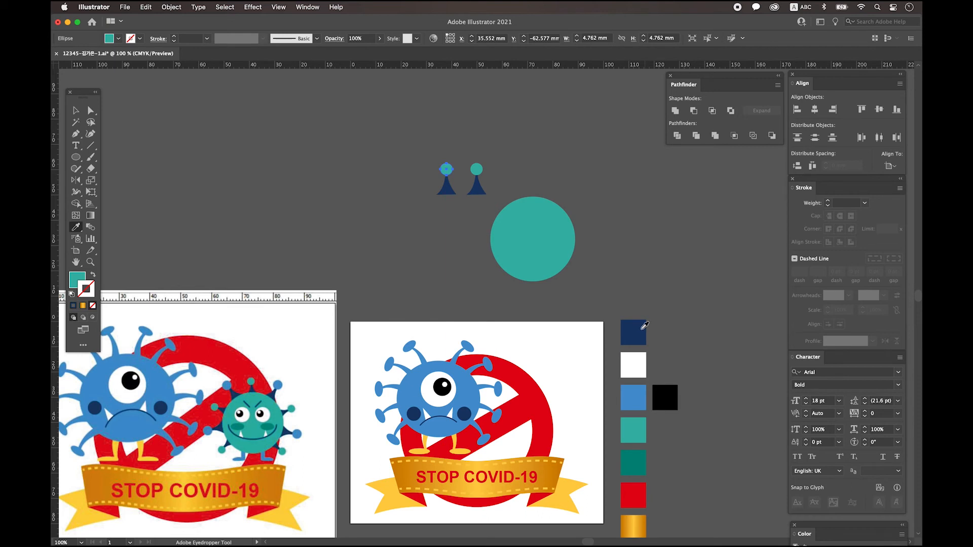
click(642, 391)
key(v)
click(411, 210)
Group each spike with its ball, then set the teal-tipped one on top of the large circle and the blue-tipped one tilted to its left
scroll(410, 211, right, 2)
click(465, 185)
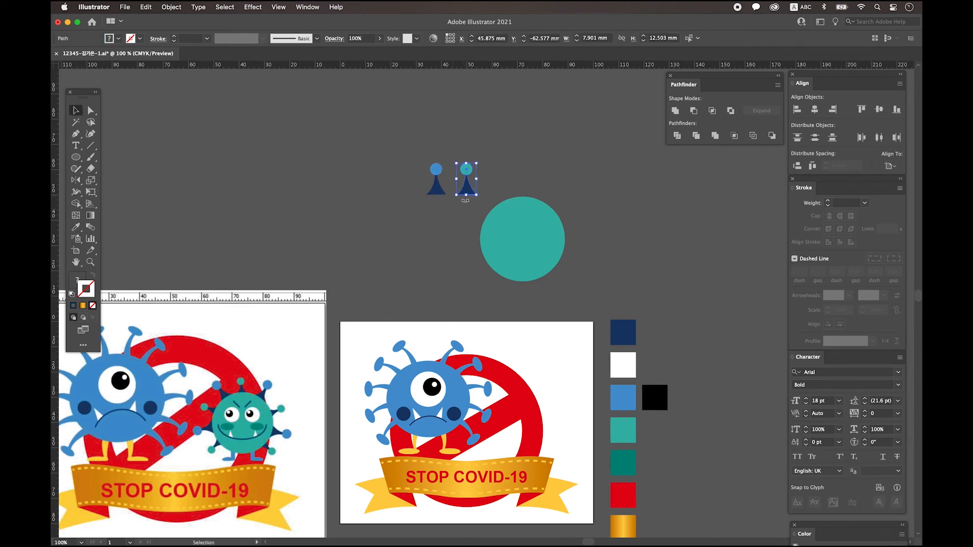
right_click(465, 188)
click(400, 239)
click(435, 178)
drag(466, 178, 522, 175)
click(436, 185)
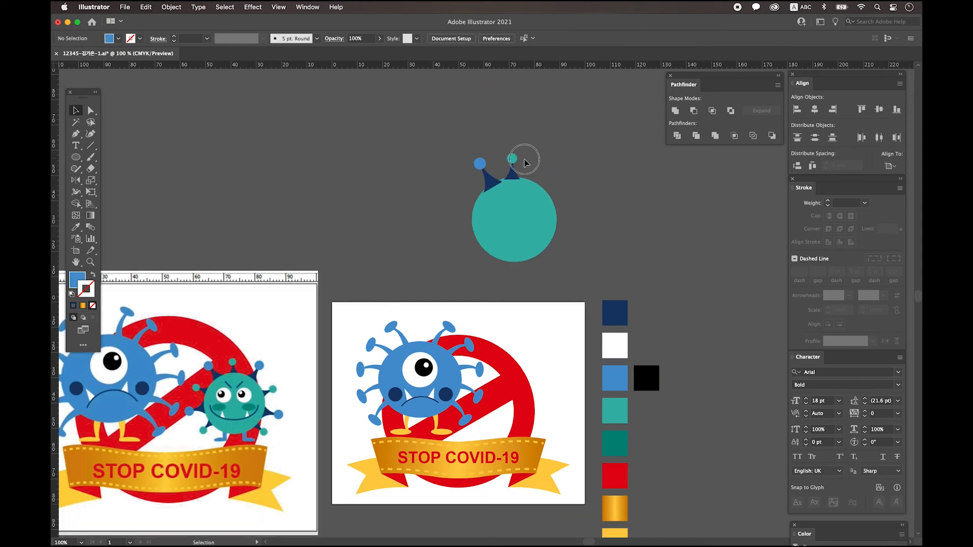
Rotate a copy of both spikes by 360/6 degrees around the centre of the large teal circle
drag(441, 142, 486, 168)
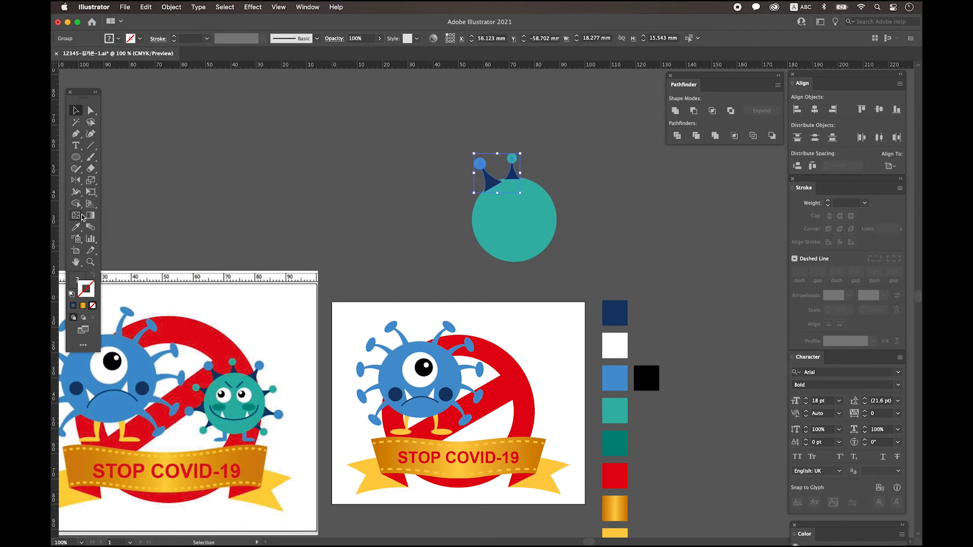
click(76, 180)
drag(76, 181, 112, 184)
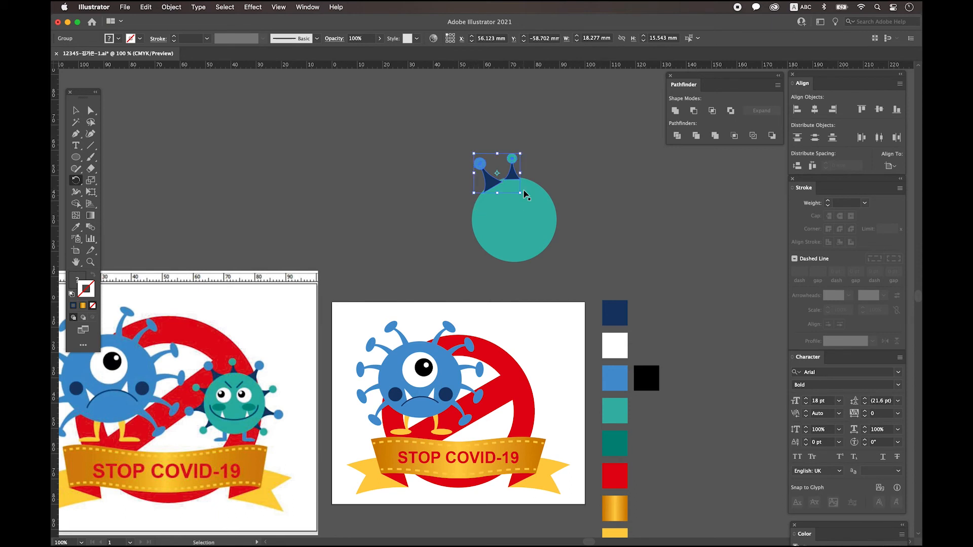
key(ctrl+y)
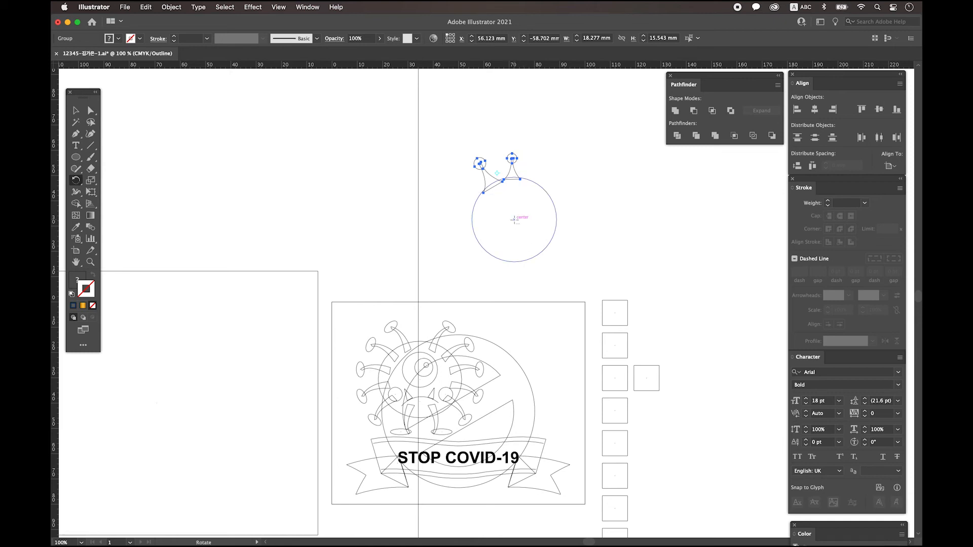
alt+click(513, 220)
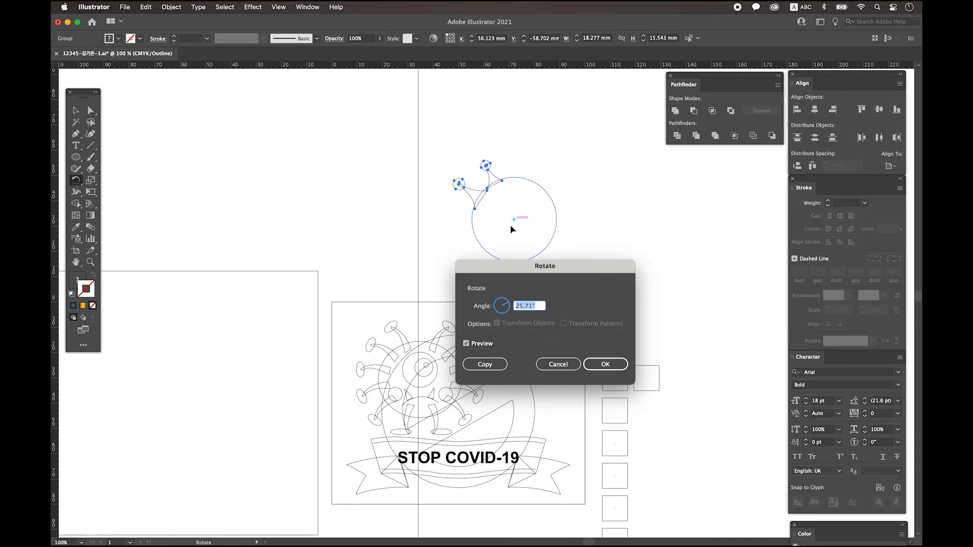
drag(518, 265, 659, 238)
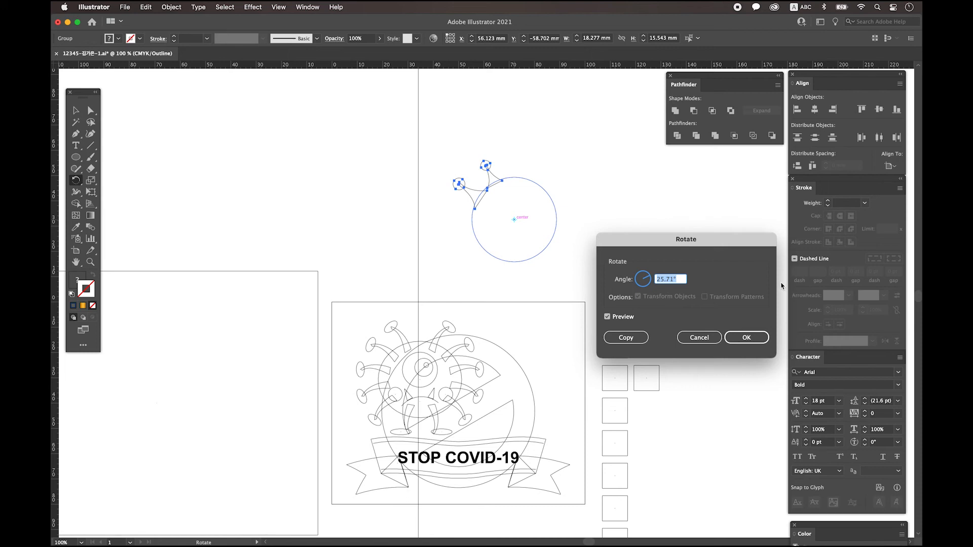
text(360/6)
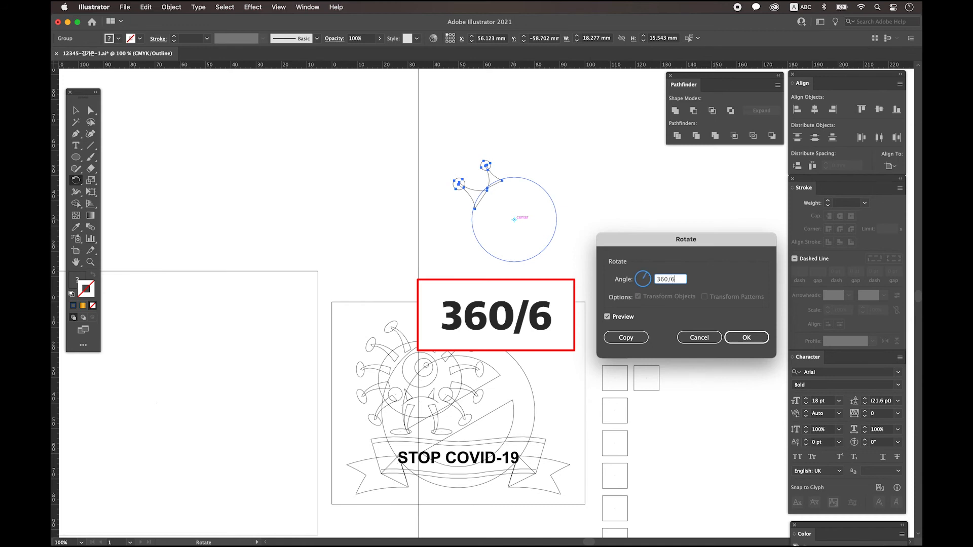
click(624, 336)
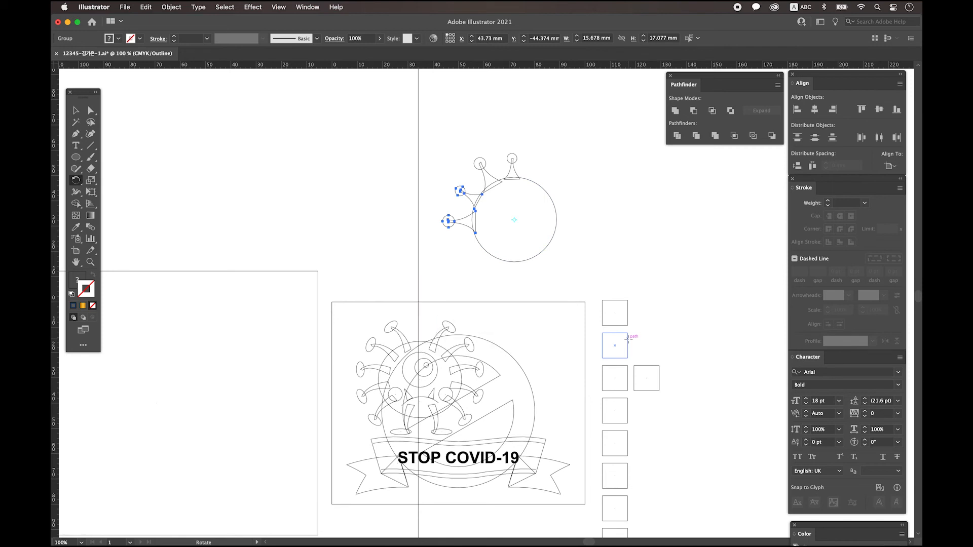
key(v)
key(super+y)
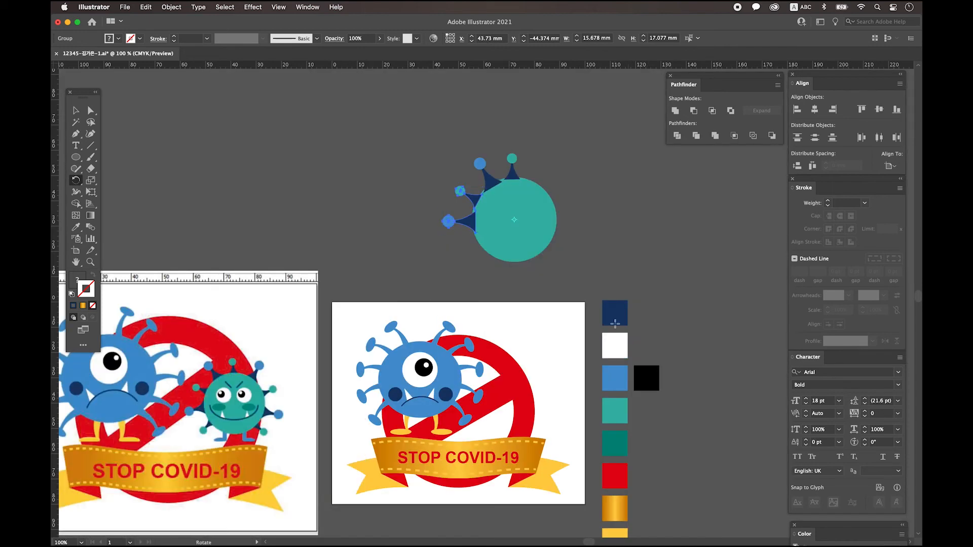
Repeat the rotated copy of the spike pair once more, then delete the lowest blue-tipped spike
key(super+d)
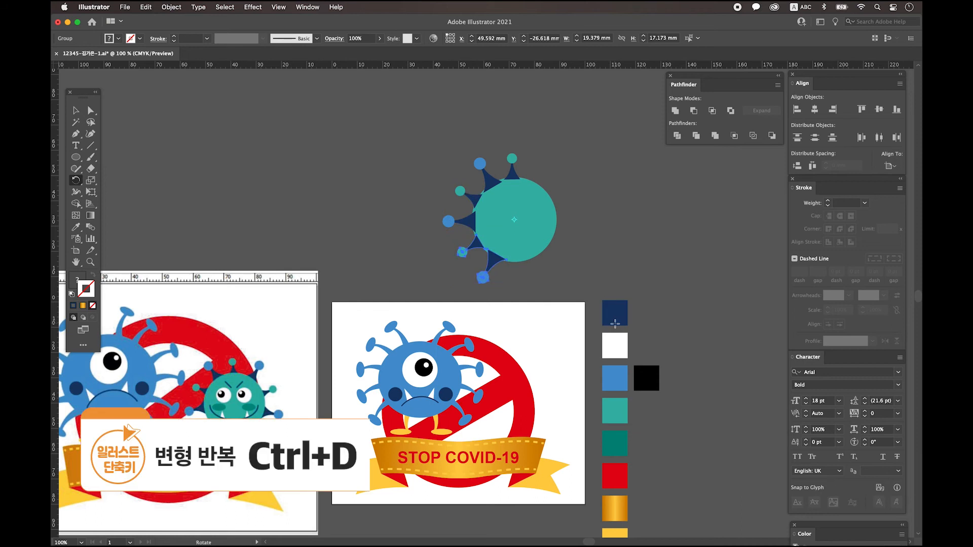
click(75, 110)
click(331, 187)
click(555, 285)
click(490, 275)
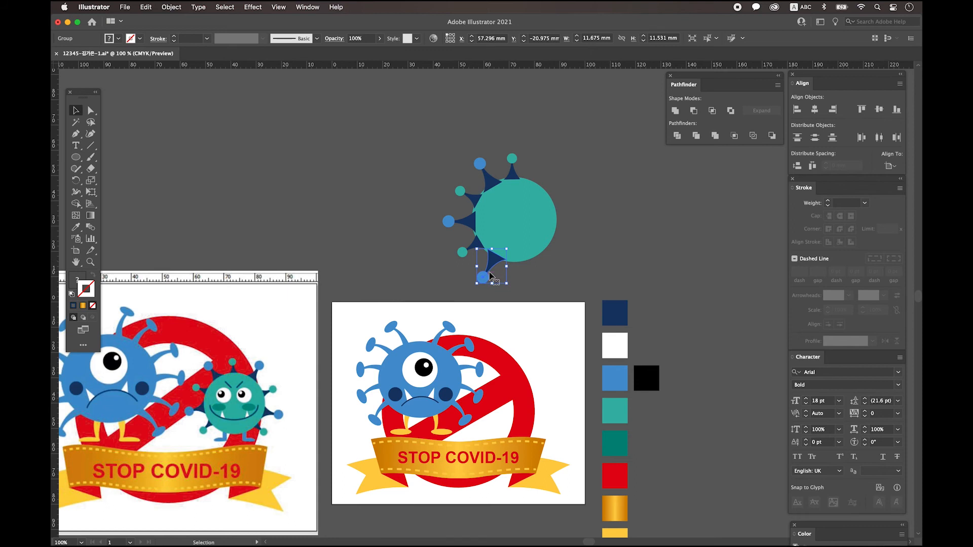
key(Delete)
Reflect a copy of the four left spikes across the vertical axis through the teal circle's centre
click(485, 175)
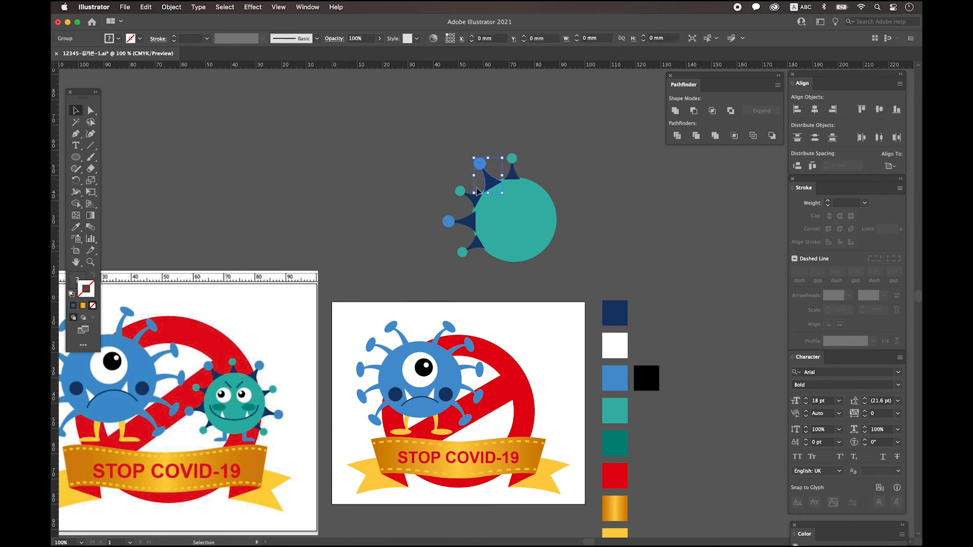
shift+click(448, 226)
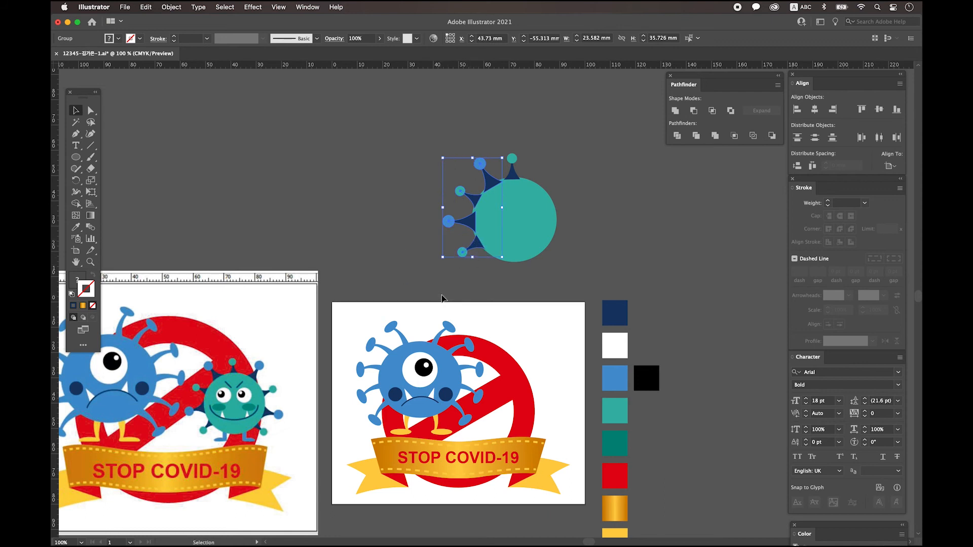
click(75, 181)
click(75, 182)
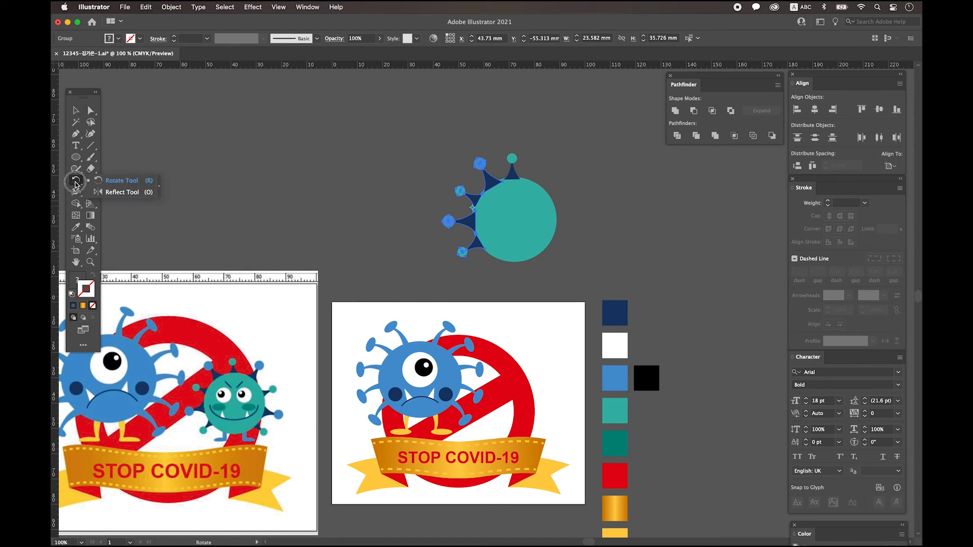
click(108, 192)
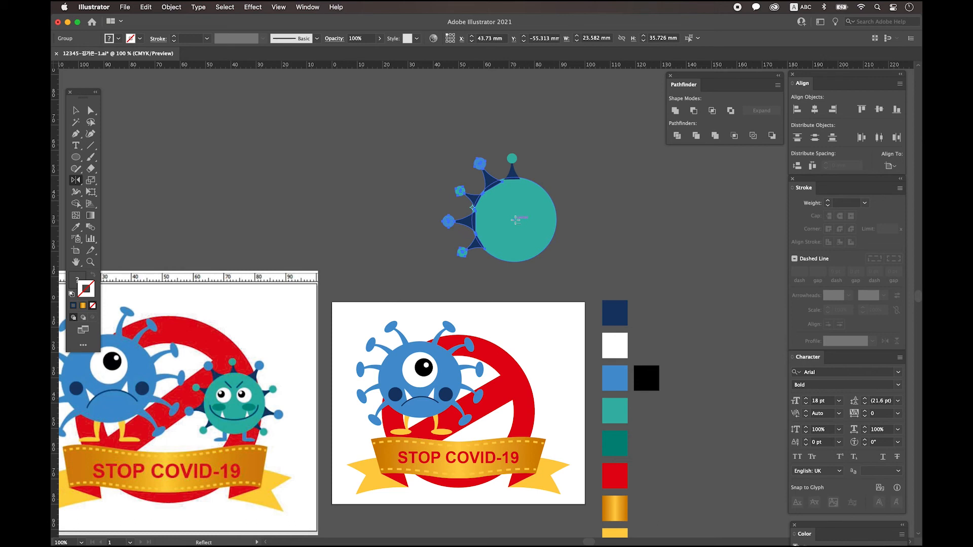
alt+click(515, 220)
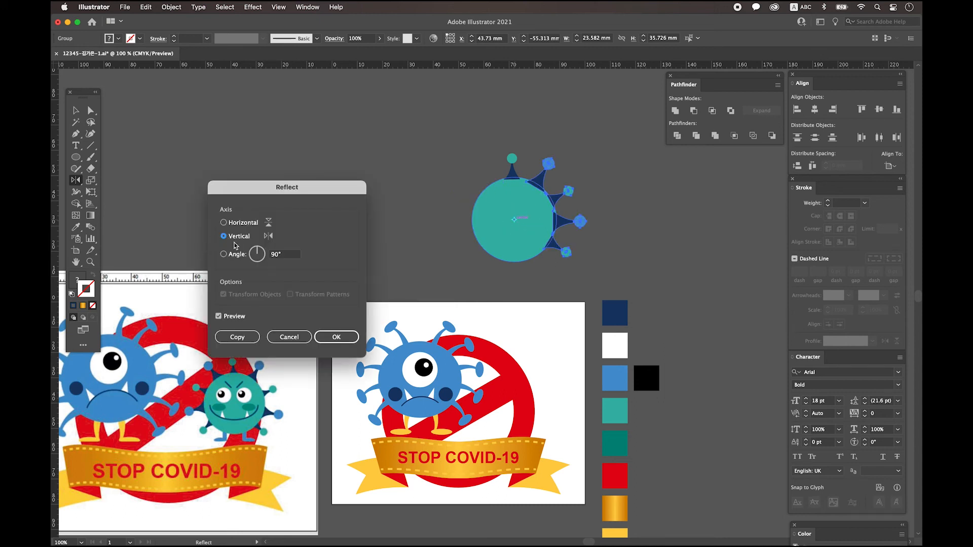
click(237, 337)
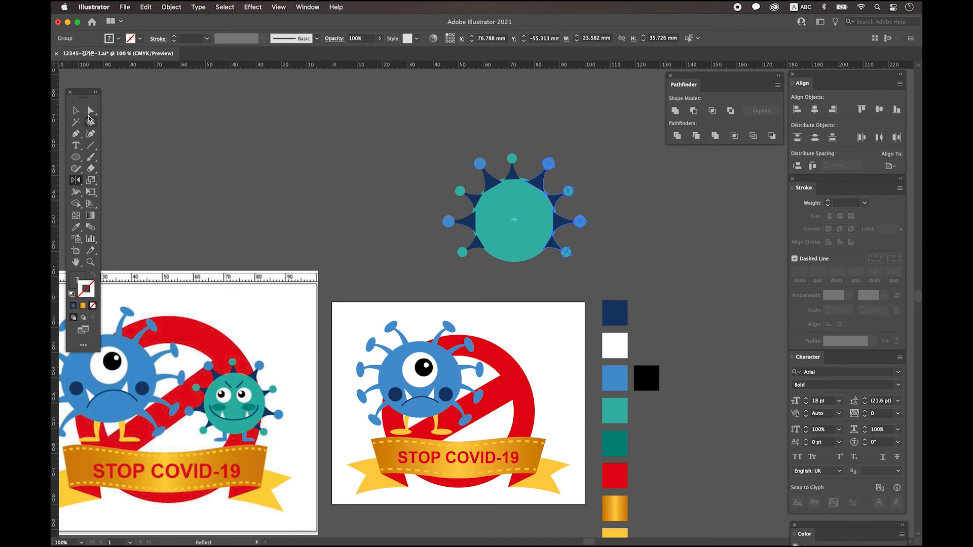
click(76, 110)
click(239, 201)
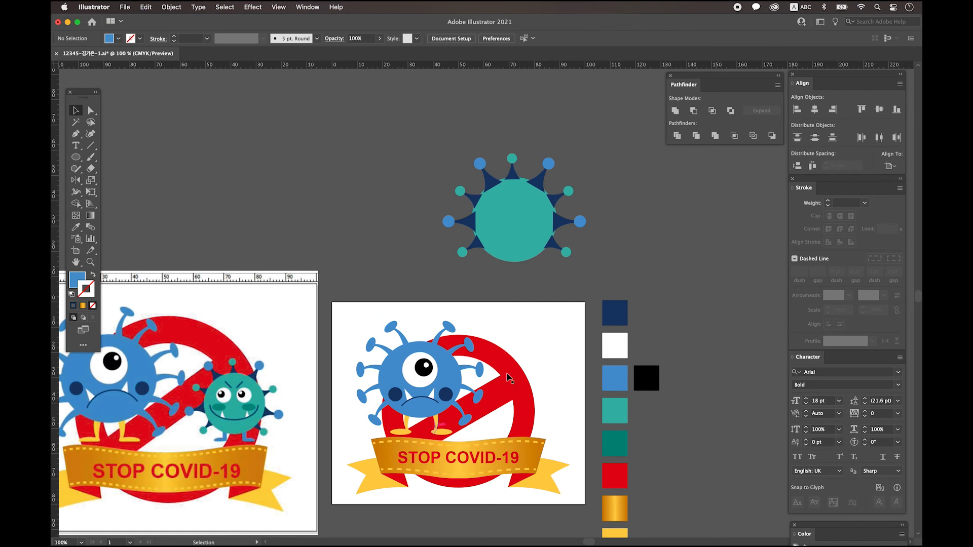
Duplicate the finished blue virus into the empty area above the exam sheet and ungroup the copy
click(425, 369)
drag(420, 349, 268, 157)
right_click(273, 168)
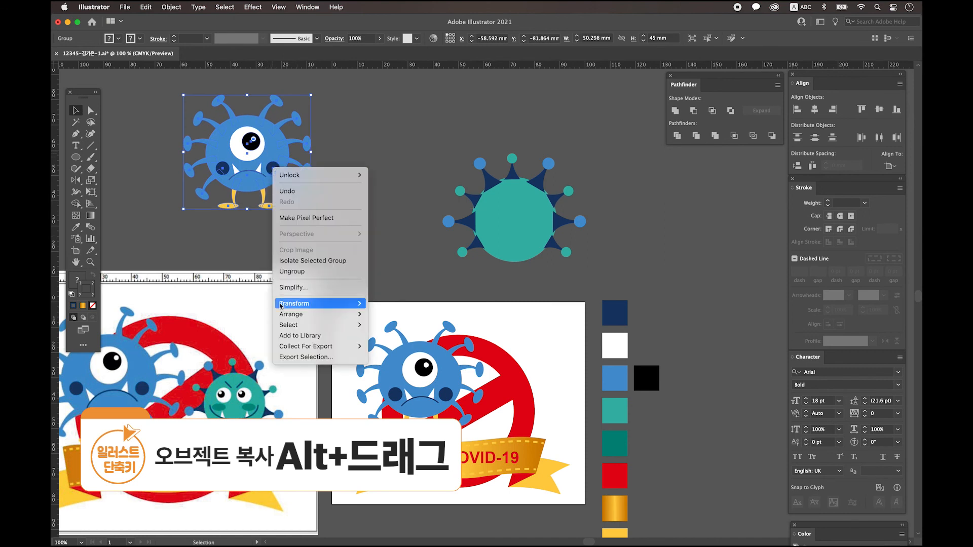
click(237, 240)
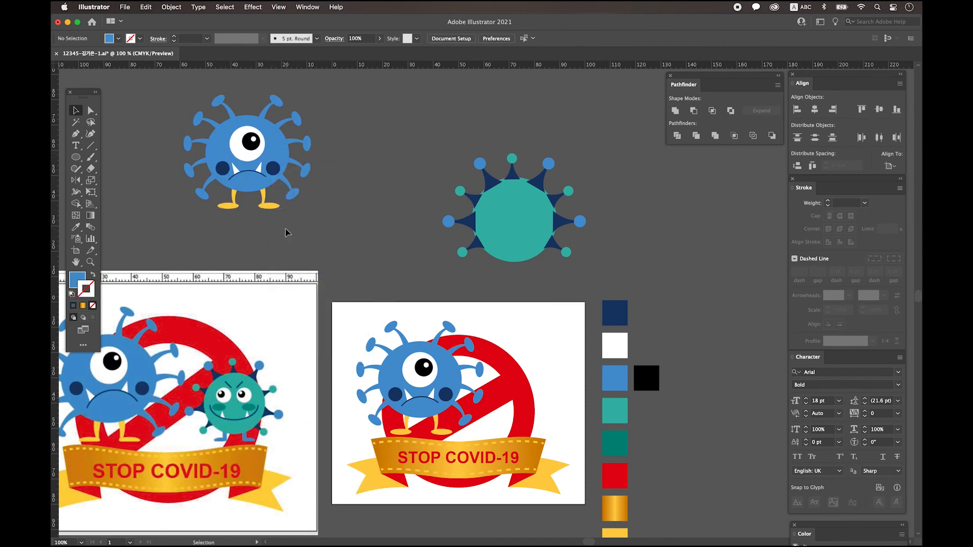
click(227, 207)
right_click(242, 204)
click(267, 307)
Move the copy's yellow legs under the teal circle and space them apart to about 28.7 mm overall width
click(225, 204)
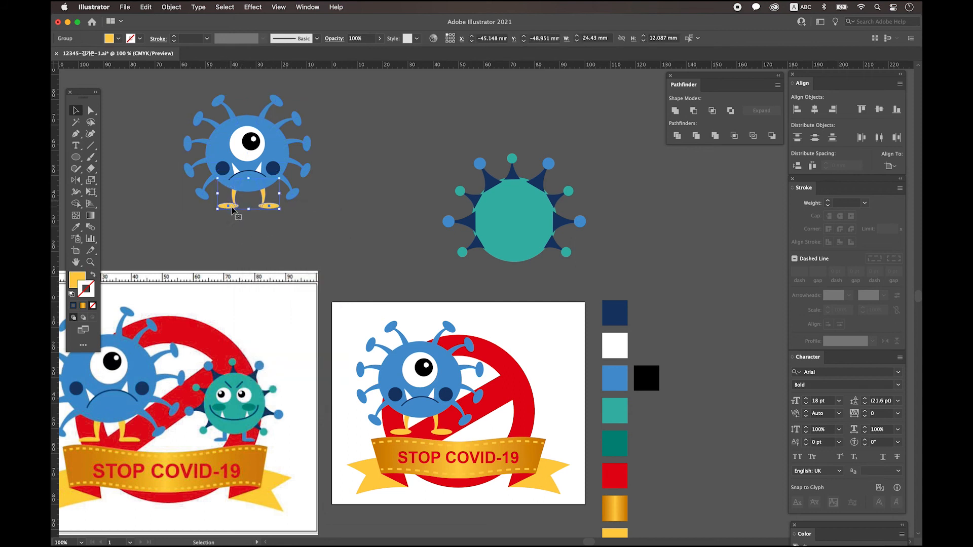
drag(231, 209, 489, 276)
click(527, 288)
shift+click(541, 276)
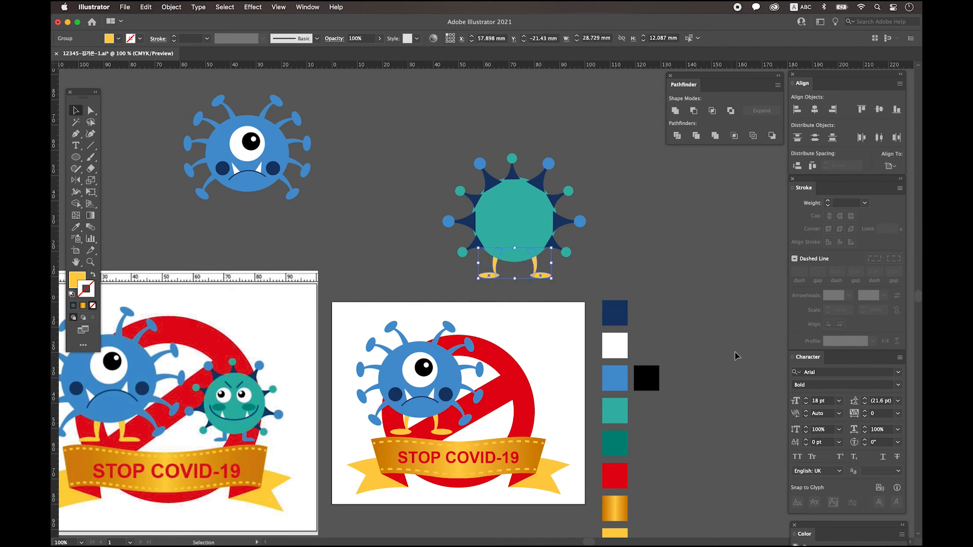
Fill the legs with the blue swatch's colour and bring the teal circle in front of the legs and spikes
click(75, 226)
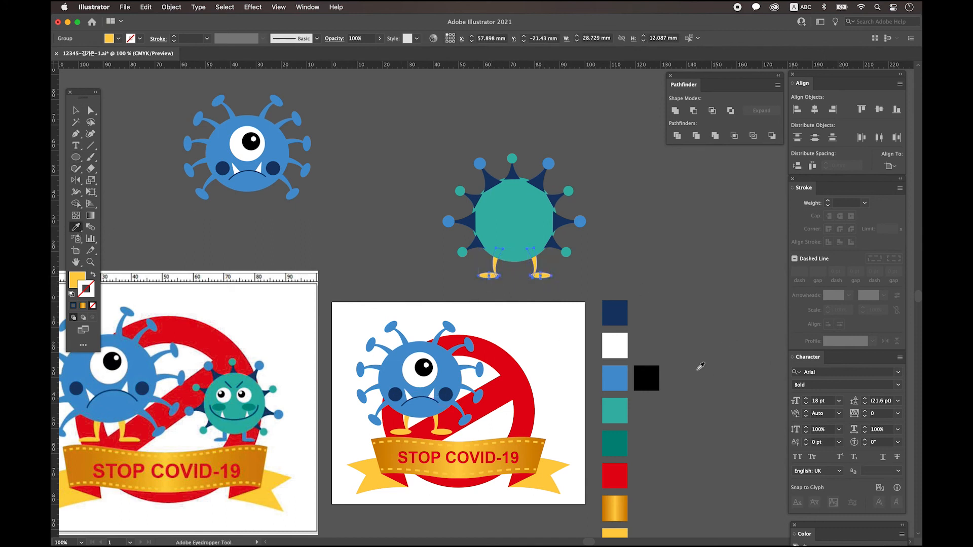
click(617, 377)
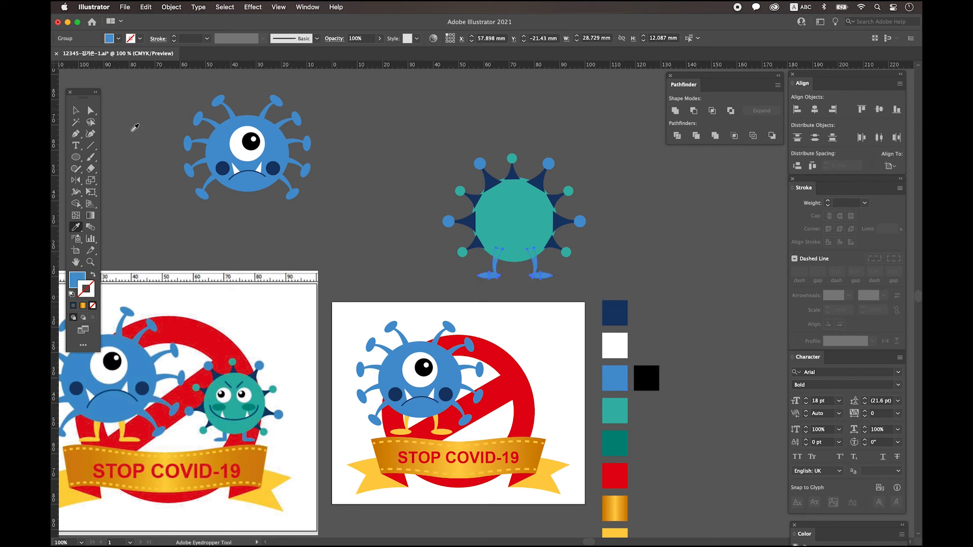
click(76, 111)
click(506, 228)
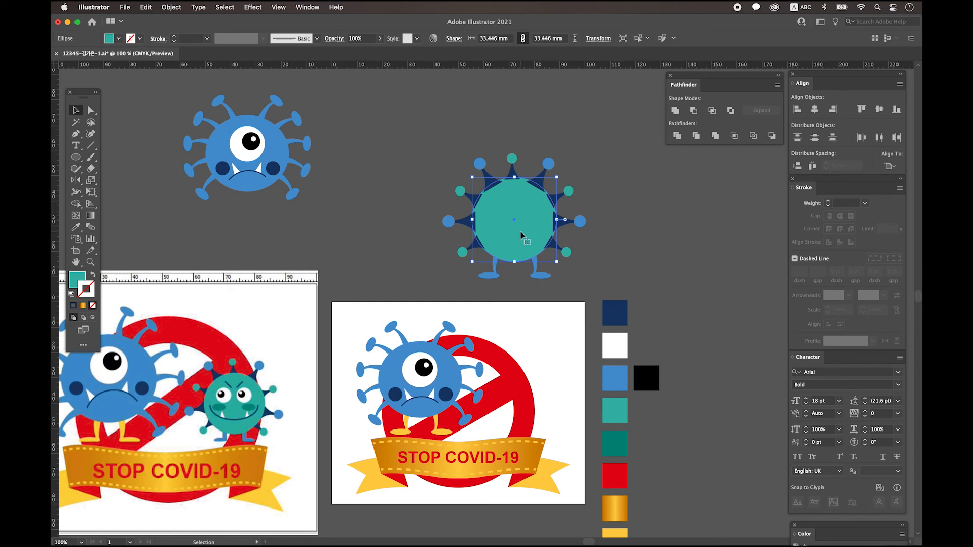
key(super+bracketright)
click(673, 250)
Move the eye out of the blue virus copy as a duplicate and reflect it across the vertical axis
scroll(314, 173, left, 3)
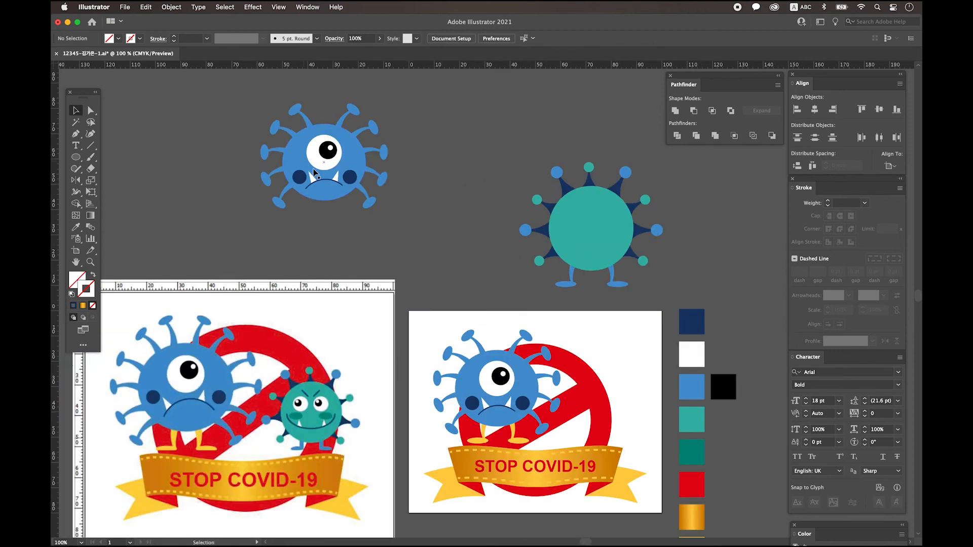
click(328, 153)
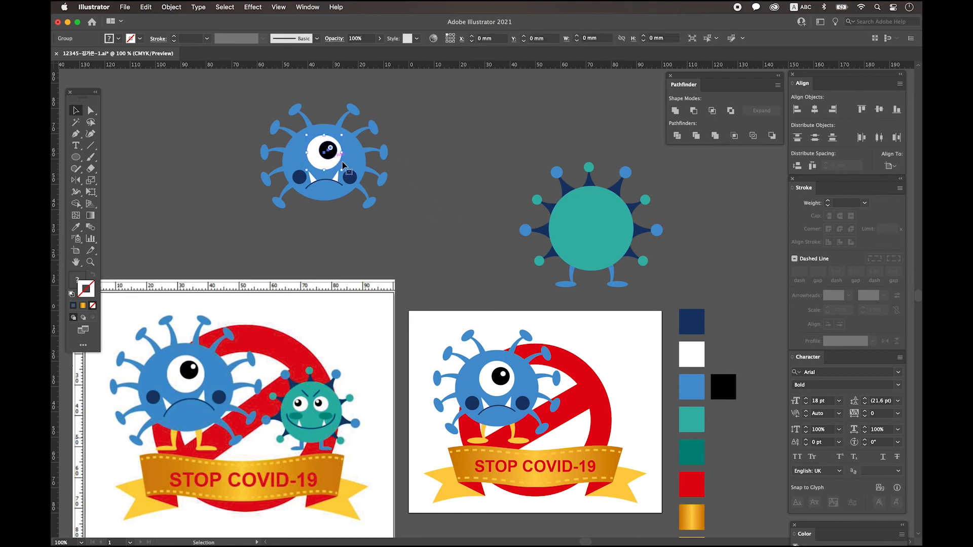
drag(328, 154, 446, 233)
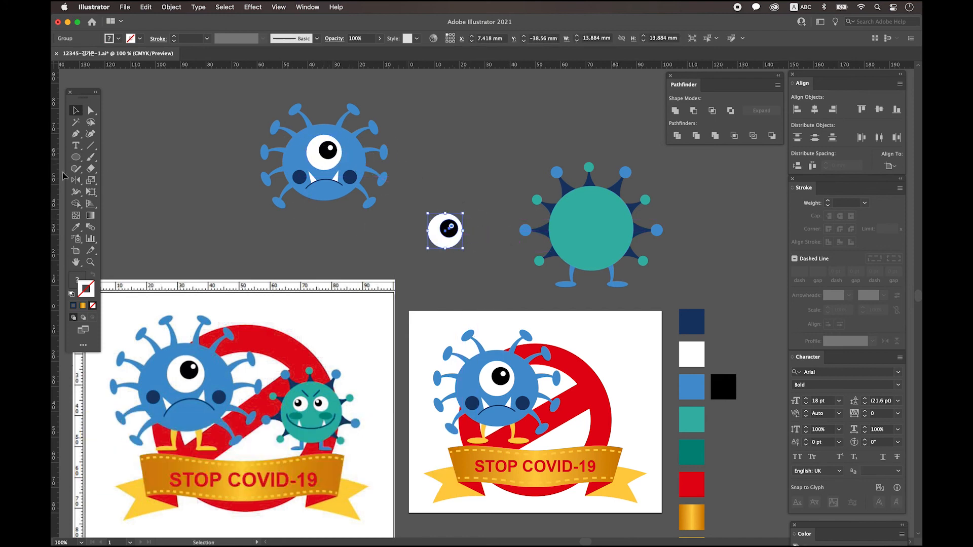
double_click(75, 181)
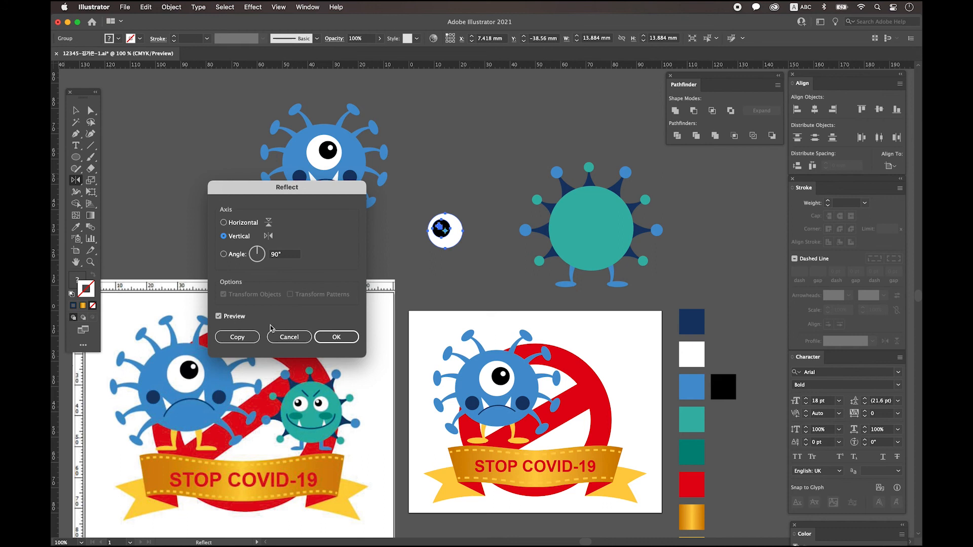
click(337, 337)
click(76, 111)
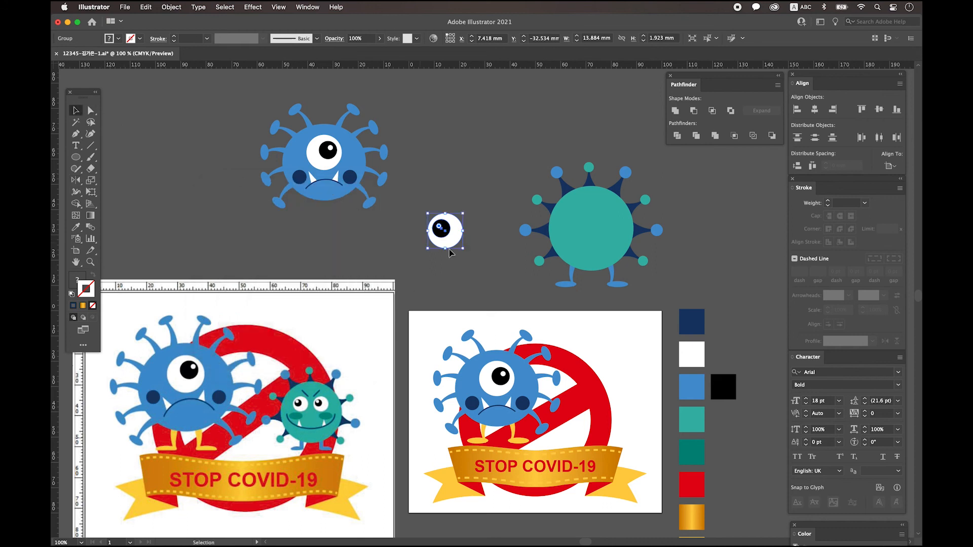
Scale the reflected eye down to about 9.4 mm wide and place it left of centre on the teal body
click(504, 270)
drag(444, 236, 584, 226)
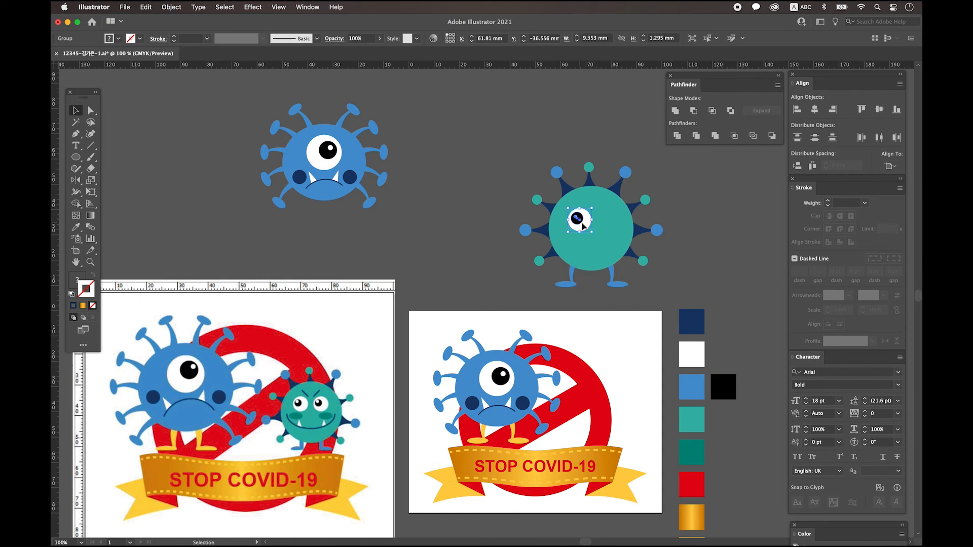
click(534, 134)
Draw a slanted eyebrow line about 5.2 mm wide and 3.8 mm high above the eye, using the navy outline swatch's 1 pt stroke
key(space)
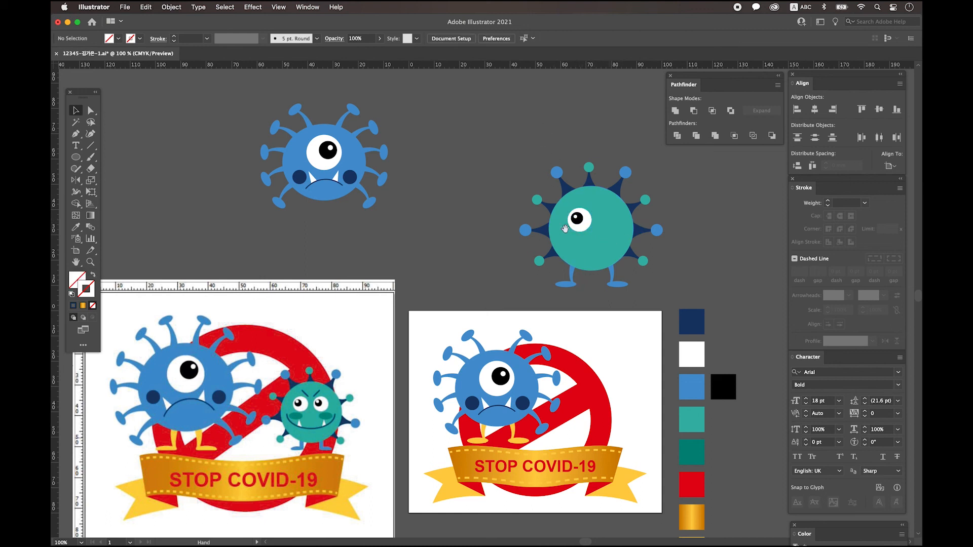
scroll(673, 307, right, 2)
scroll(673, 308, down, 6)
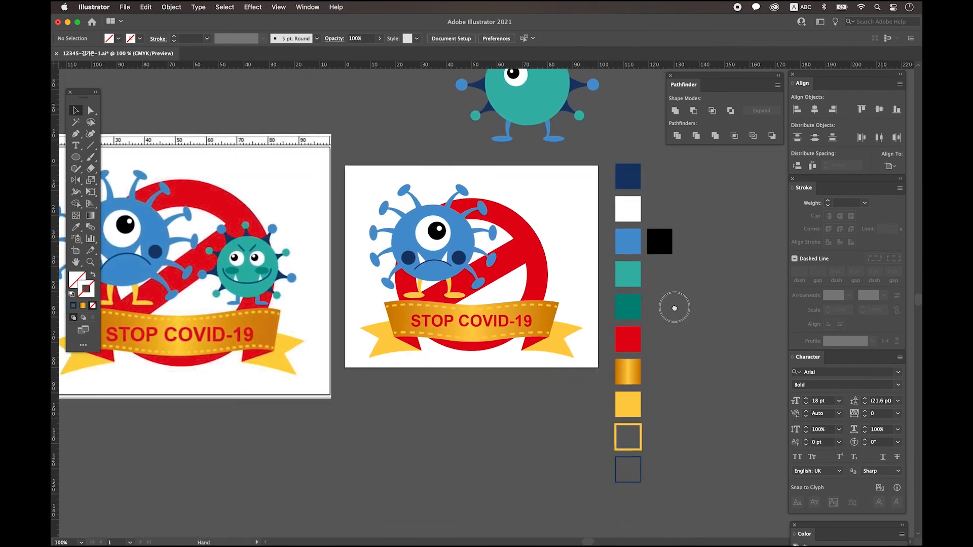
scroll(674, 308, down, 1)
drag(658, 502, 598, 446)
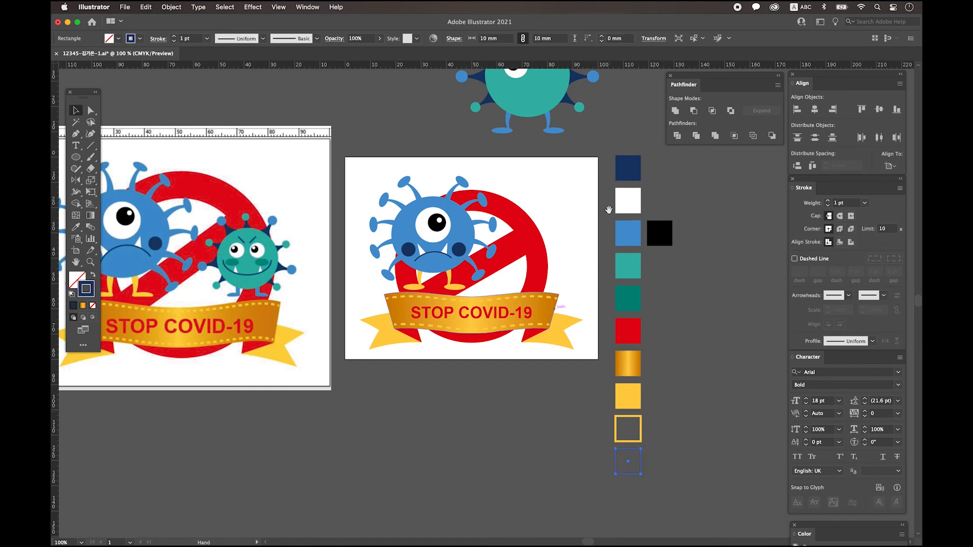
scroll(598, 215, up, 6)
scroll(598, 215, up, 2)
scroll(588, 223, left, 3)
scroll(587, 223, down, 2)
scroll(577, 231, left, 3)
scroll(577, 231, down, 1)
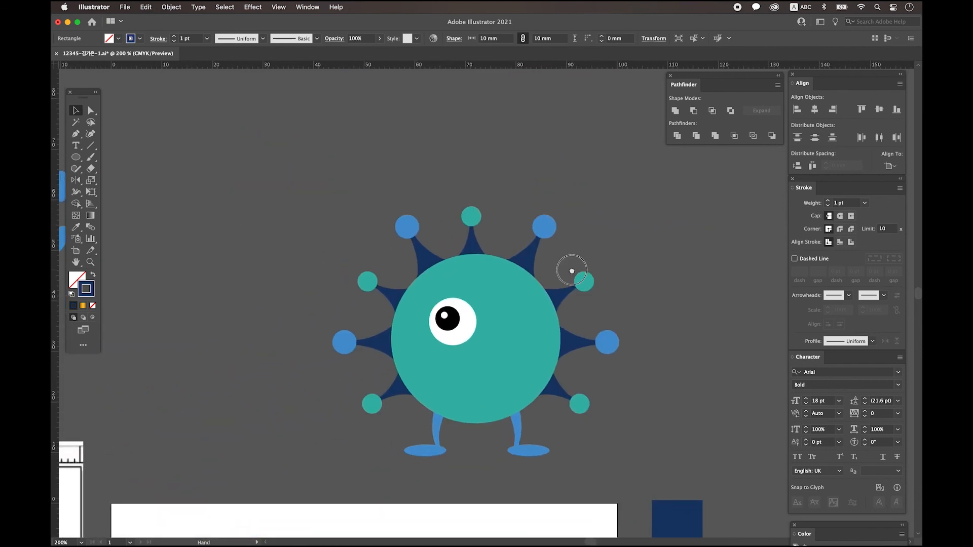
key(p)
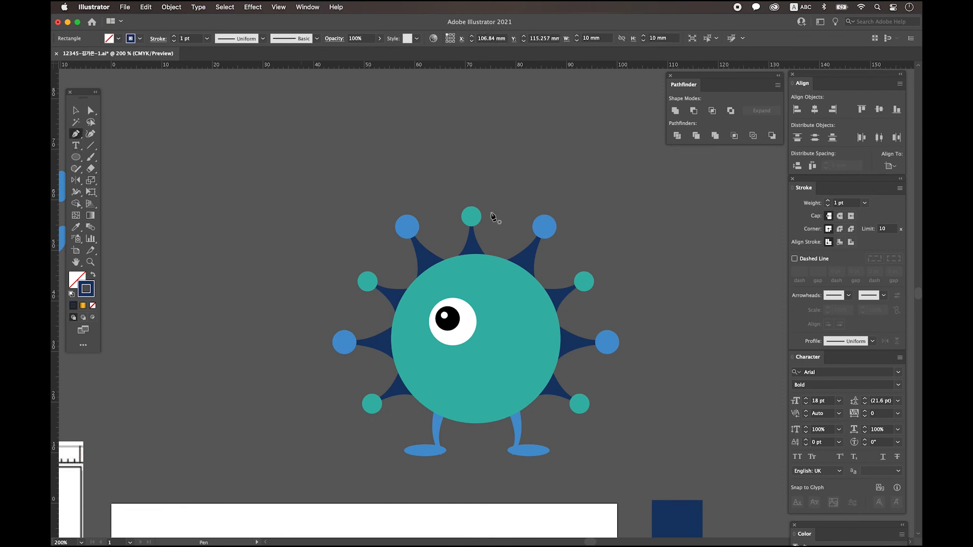
click(453, 281)
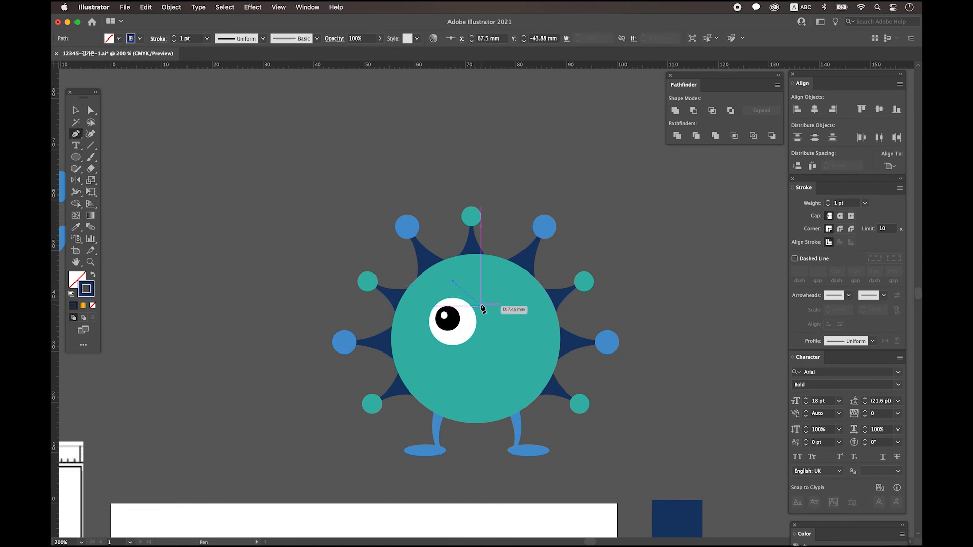
click(479, 301)
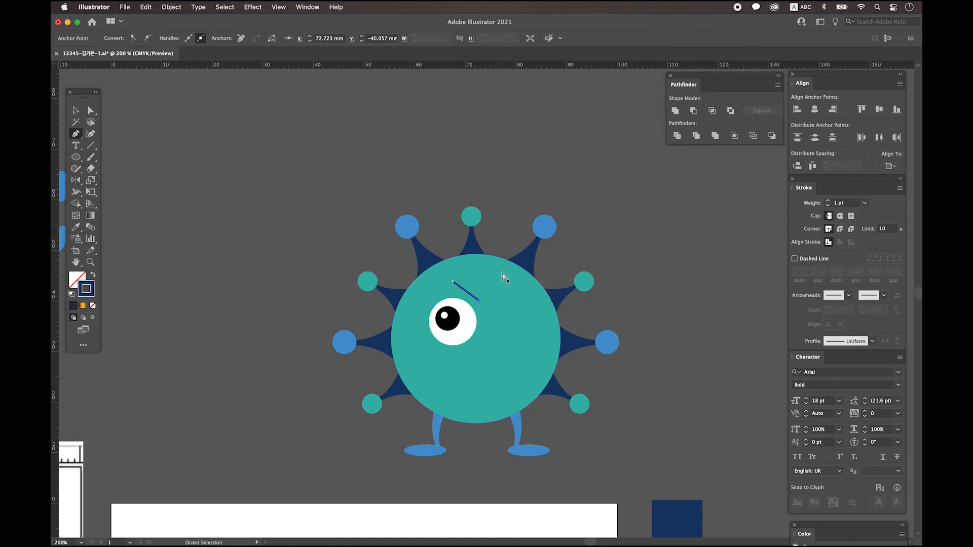
super+click(507, 232)
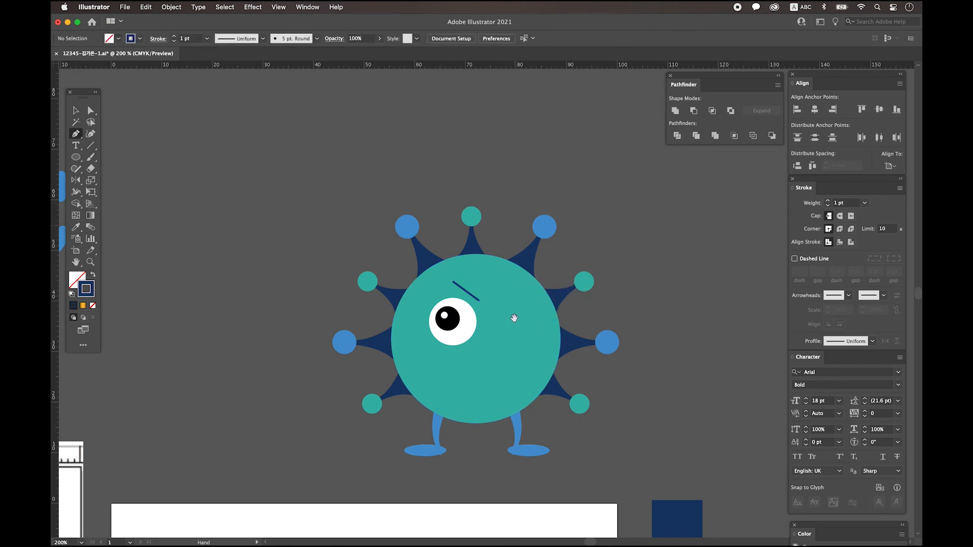
Duplicate the eye together with its eyebrow straight to the right on the teal body
scroll(510, 322, down, 3)
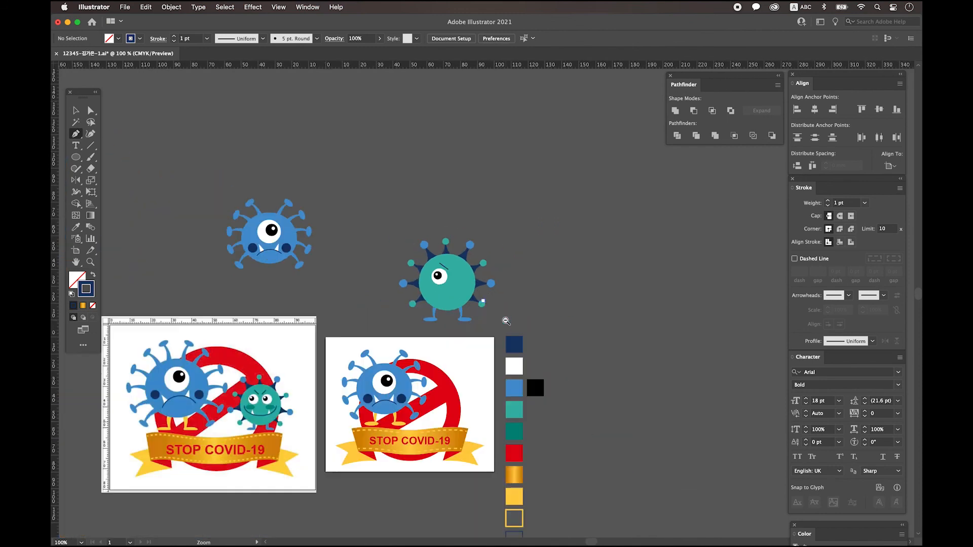
scroll(489, 316, up, 3)
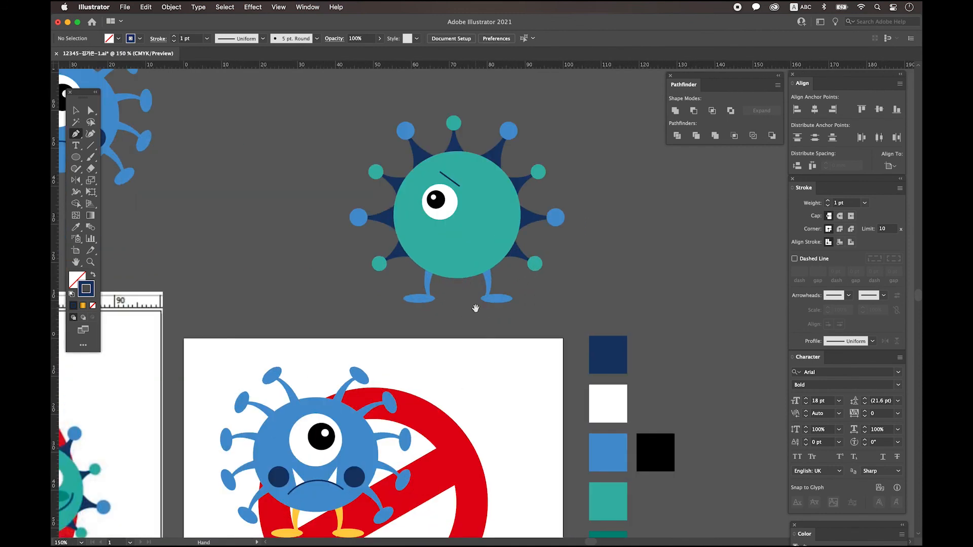
super+click(451, 208)
click(451, 205)
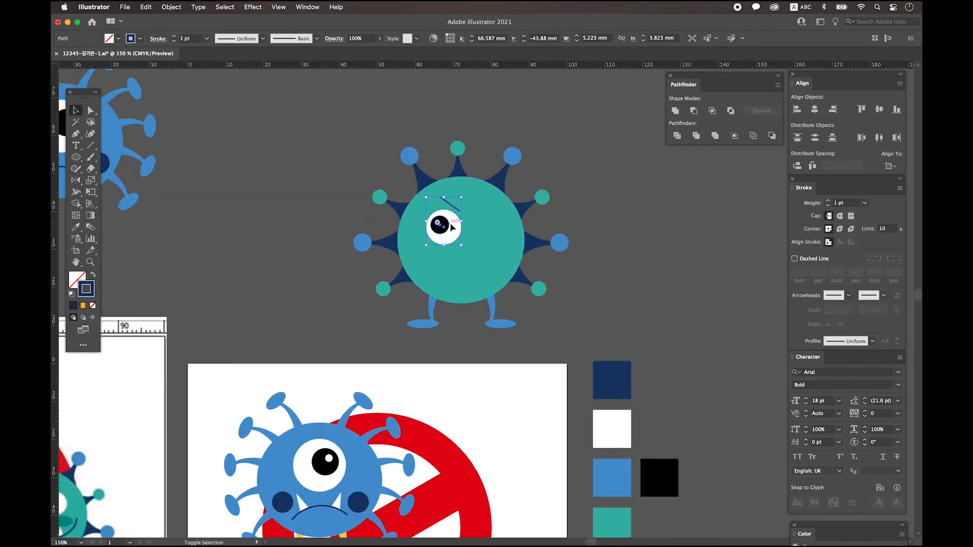
shift+click(454, 237)
drag(454, 238, 492, 233)
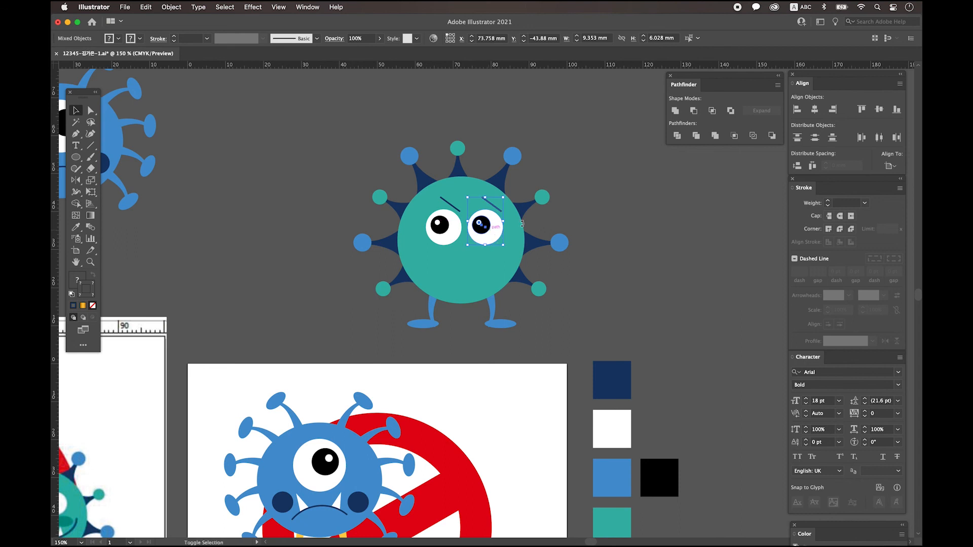
Reflect the copied eyebrow across the vertical axis and move it closer to the first eyebrow to form a frown
click(615, 211)
click(492, 204)
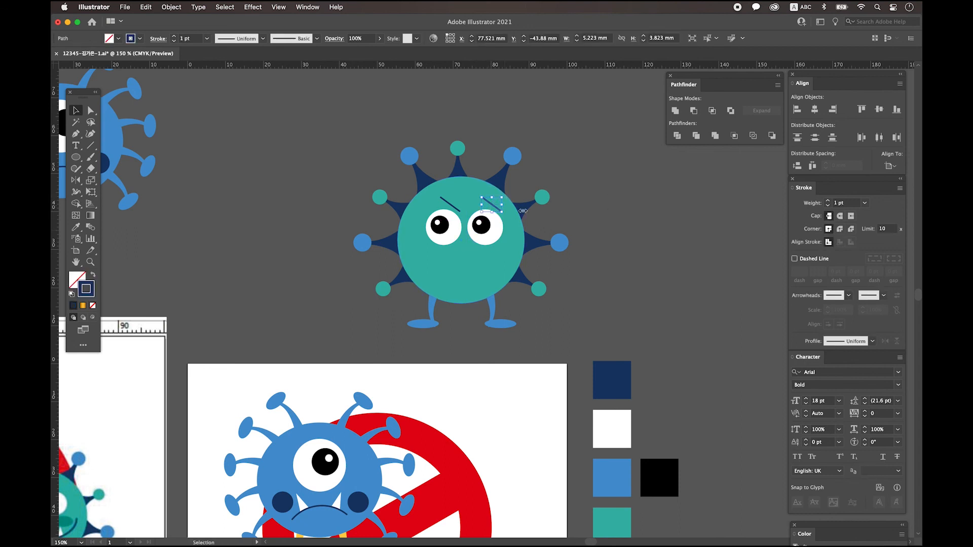
double_click(76, 179)
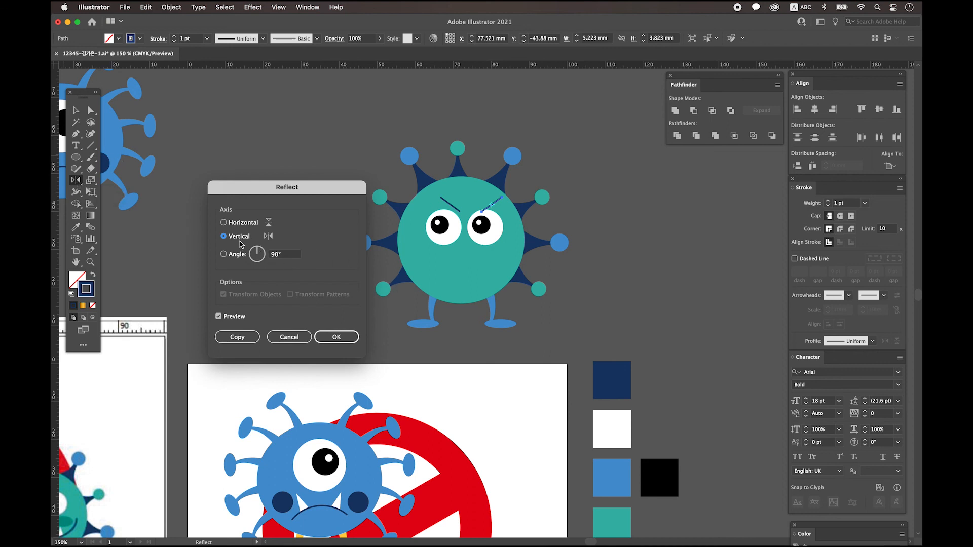
click(336, 337)
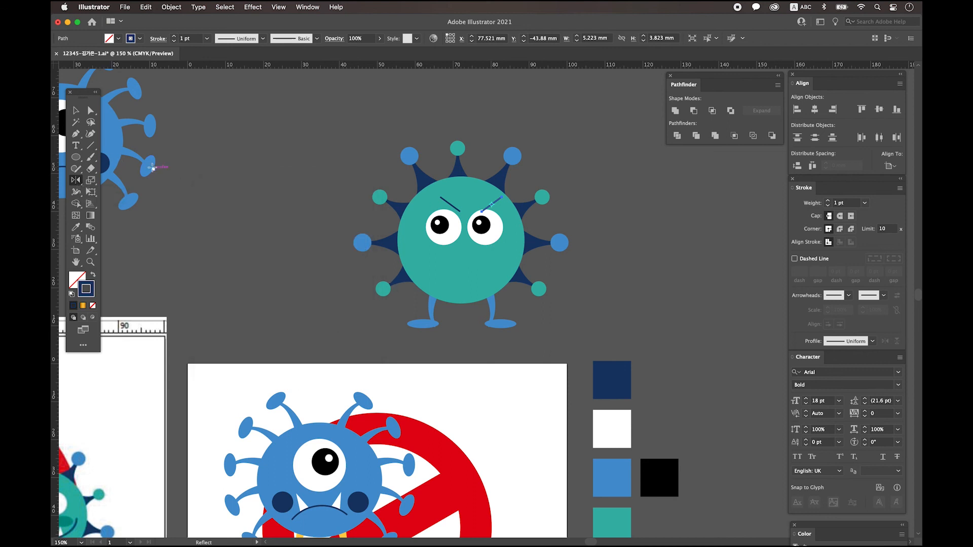
click(76, 111)
drag(494, 206, 479, 207)
click(638, 288)
Draw a cheek ellipse about 8.4 mm by 3.7 mm under the eyes and fill it with the dark green swatch's colour
key(super+minus)
click(76, 157)
drag(479, 241, 500, 251)
click(77, 226)
click(610, 454)
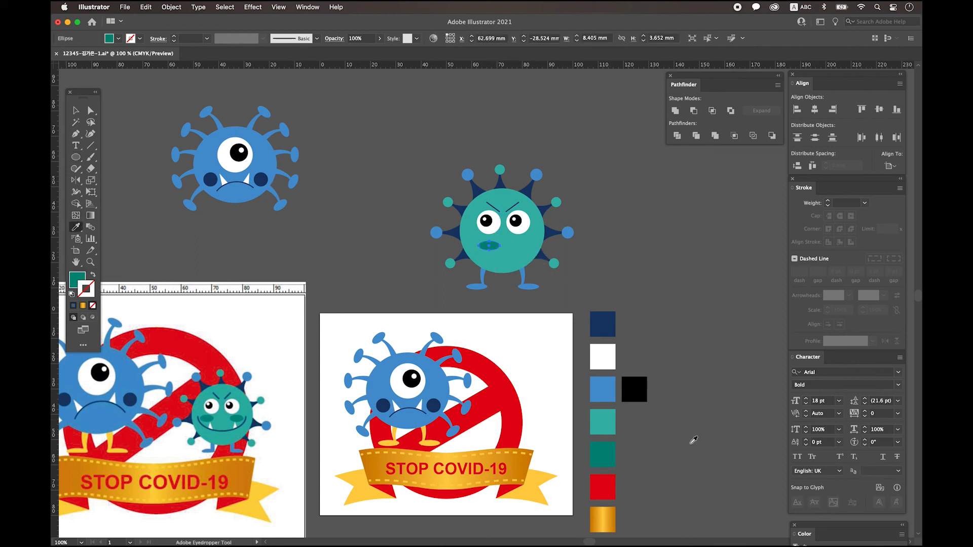
Duplicate the dark green cheek horizontally and place the pair symmetrically beneath the two eyes
click(76, 110)
drag(489, 246, 524, 247)
scroll(456, 228, down, 1)
click(400, 223)
Draw a circle about 25.7 mm across beside the teal virus and give it the navy outline swatch's stroke without fill
key(l)
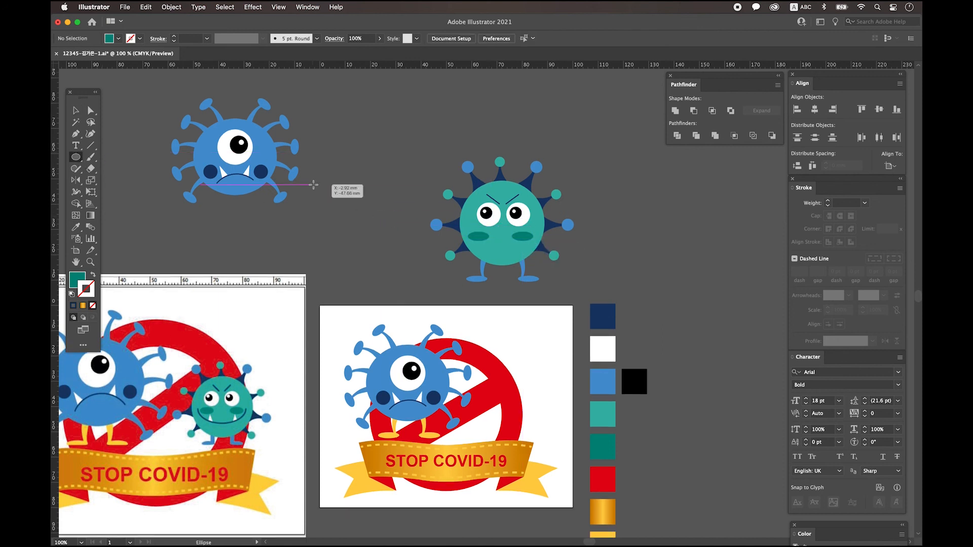
mouse_move(322, 204)
mouse_down()
mouse_move(374, 250)
mouse_move(405, 258)
mouse_move(385, 267)
mouse_up()
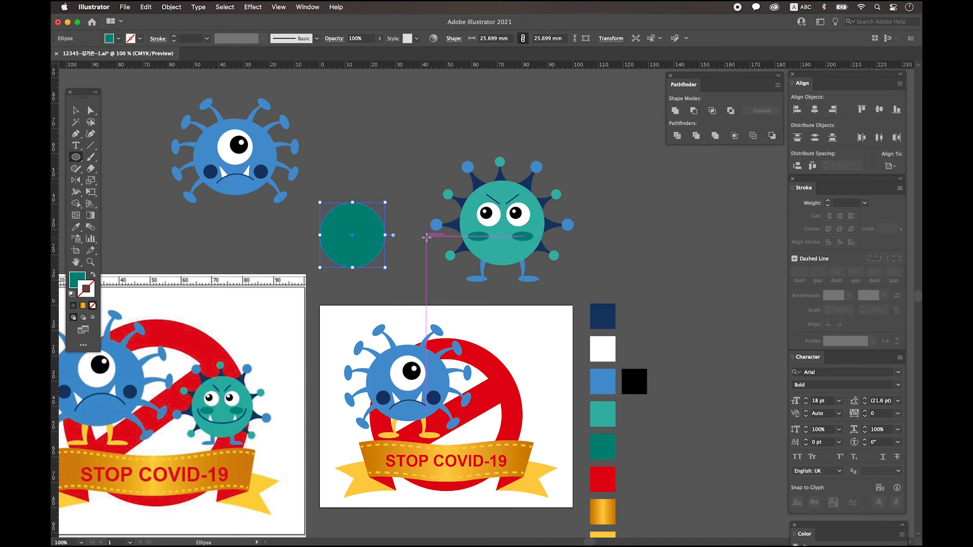
click(76, 226)
scroll(505, 273, down, 6)
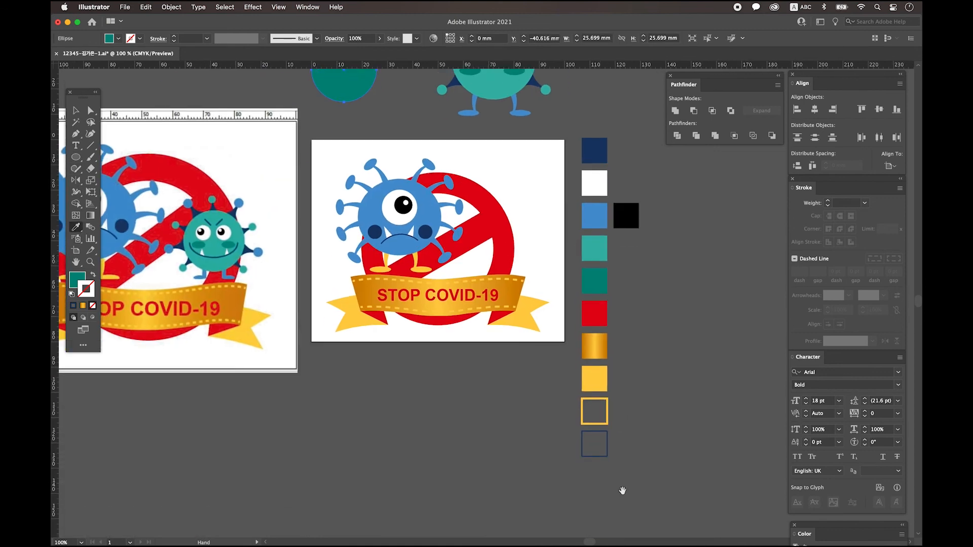
click(605, 456)
scroll(441, 391, up, 6)
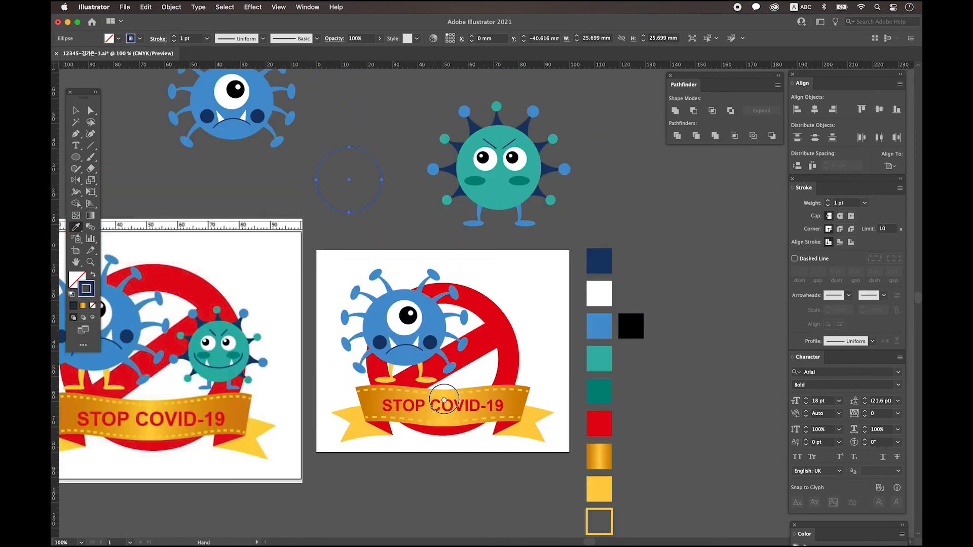
Delete the navy circle's uppermost anchor point so that only the lower half arc is left
super+click(406, 269)
click(89, 110)
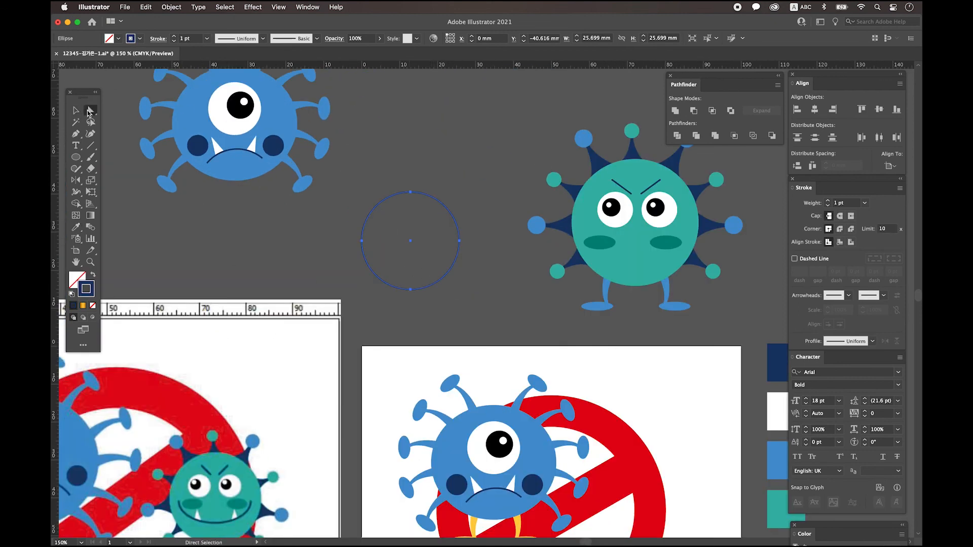
drag(406, 268, 400, 226)
drag(389, 144, 428, 172)
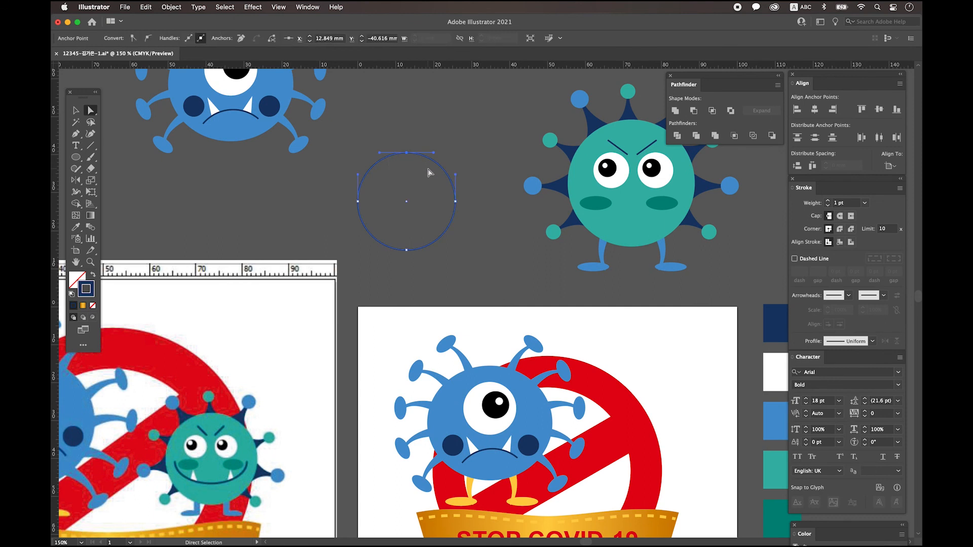
key(Delete)
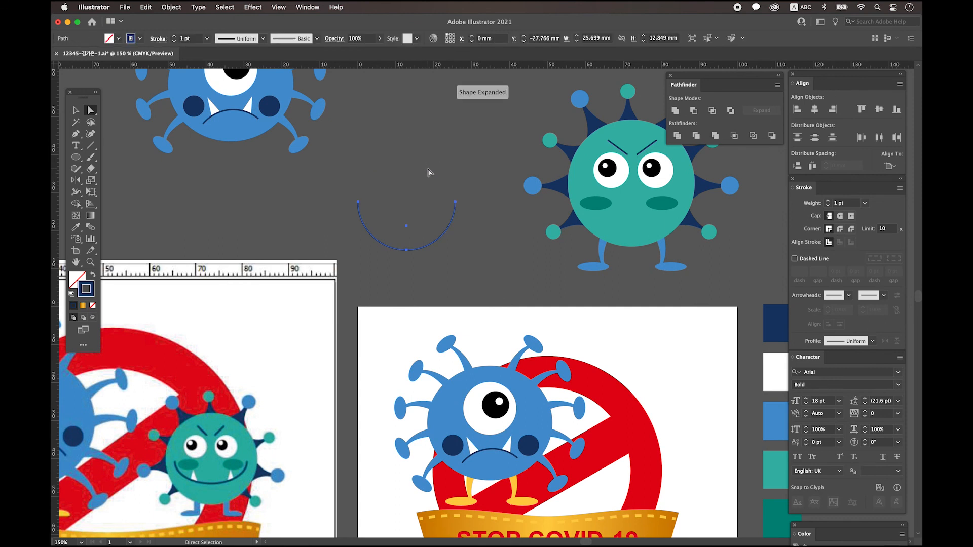
Move the arc onto the teal face as its smile and reshape it to about 29.5 mm wide, spanning both cheeks
click(76, 110)
drag(406, 200, 631, 195)
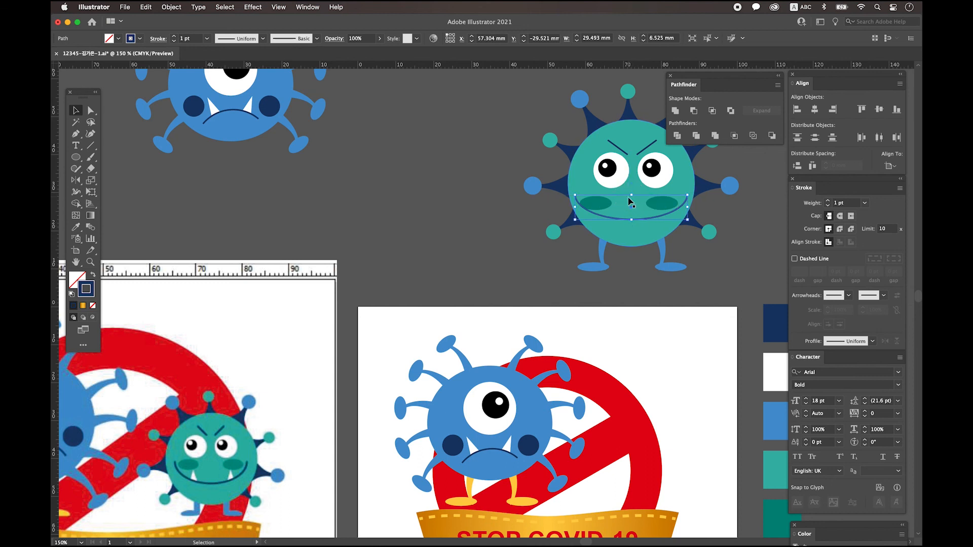
drag(633, 196, 633, 191)
click(416, 232)
Duplicate the left fang of the spare blue virus onto the teal virus's mouth line
drag(416, 232, 397, 232)
click(195, 111)
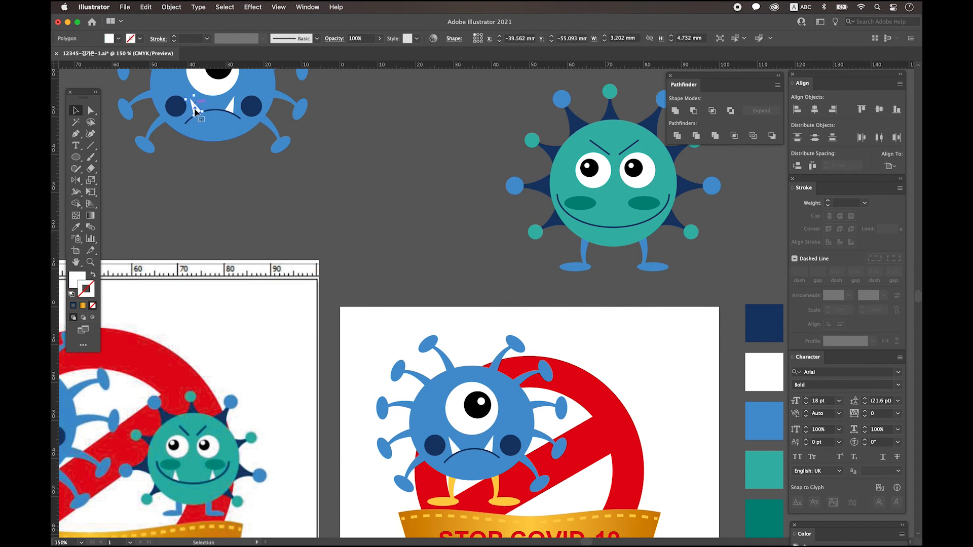
drag(197, 111, 608, 219)
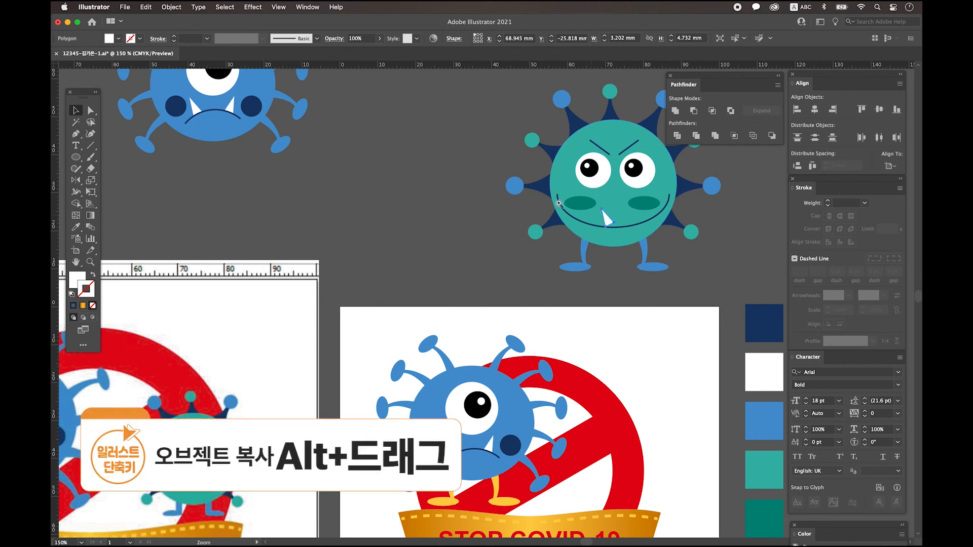
Place a second fang on the other side of the smile and size it to about 2.6 mm by 4.4 mm
drag(608, 223, 642, 223)
drag(568, 177, 508, 297)
click(506, 287)
click(618, 265)
drag(603, 238, 620, 256)
key(super+minus)
key(super+minus)
key(super+minus)
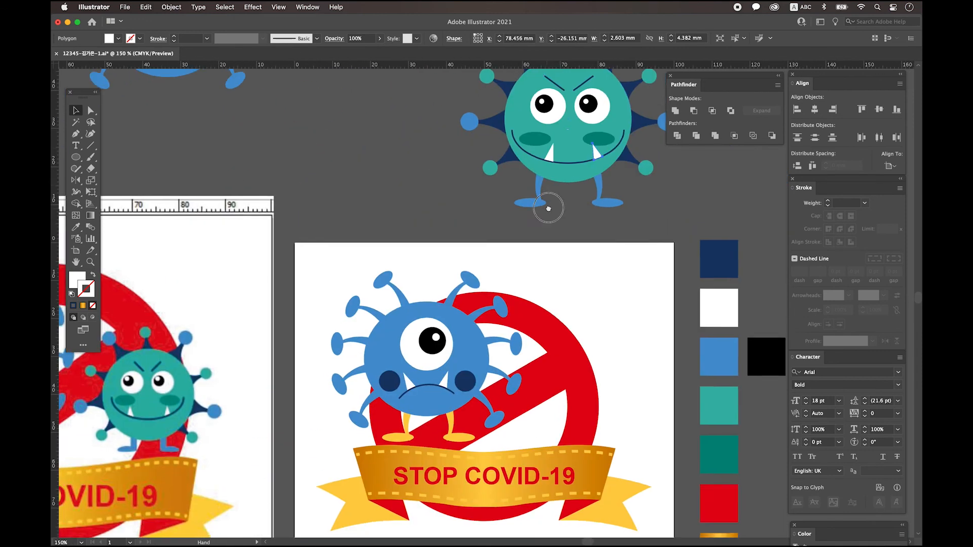
drag(545, 209, 548, 218)
click(621, 153)
key(super+bracketleft)
click(633, 196)
scroll(621, 204, left, 2)
key(super+minus)
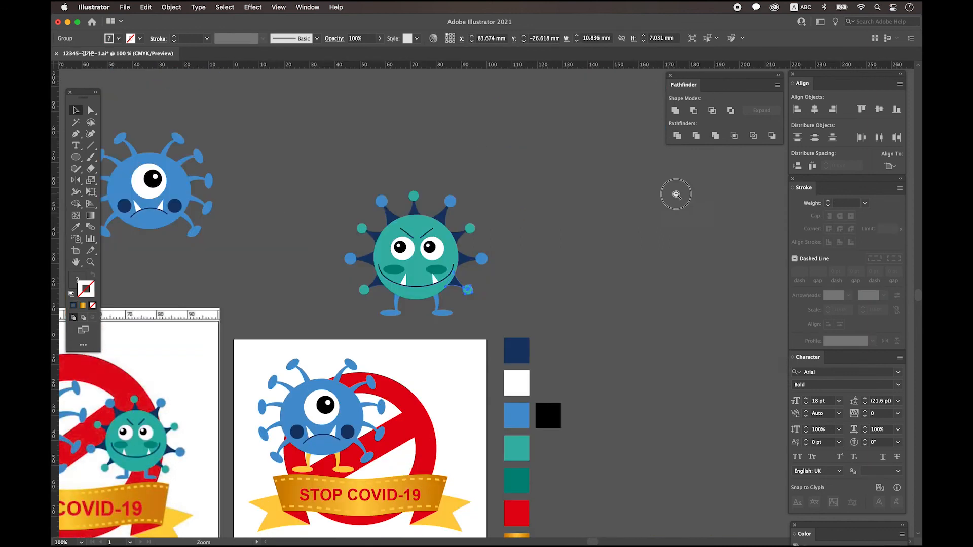
key(super+minus)
scroll(515, 182, down, 5)
scroll(421, 191, up, 1)
key(super+plus)
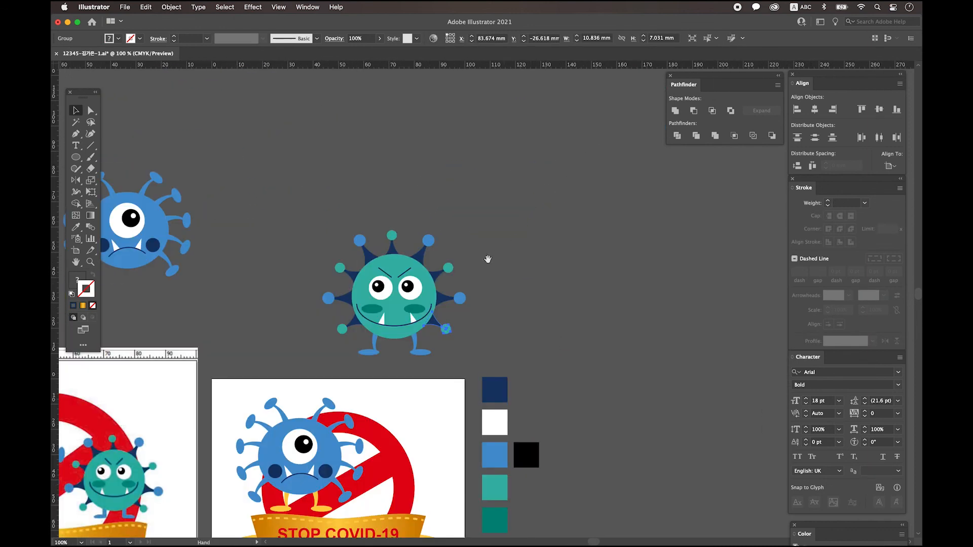
scroll(533, 233, down, 4)
Select all parts of the teal virus and group them
key(super+equal)
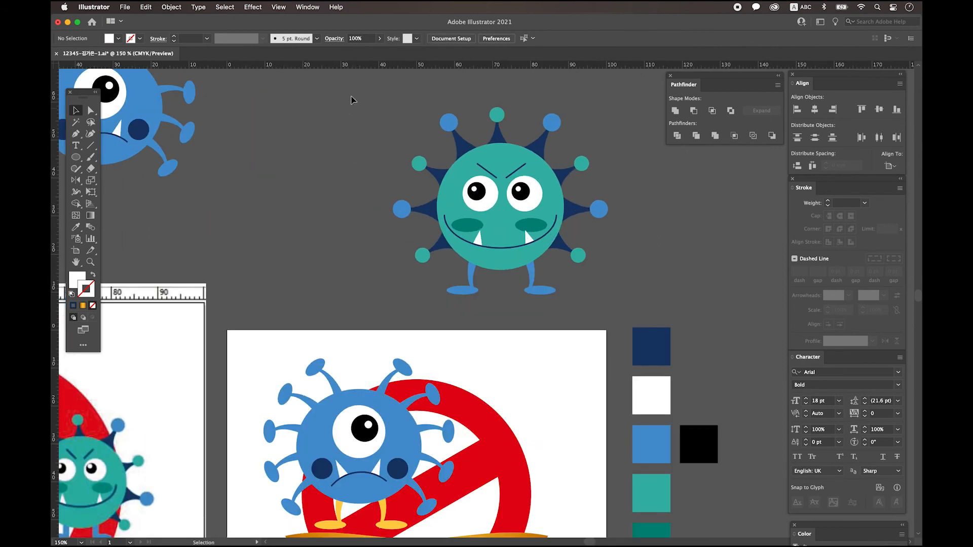
mouse_move(602, 290)
mouse_down()
mouse_move(619, 302)
mouse_move(593, 289)
mouse_up()
right_click(528, 241)
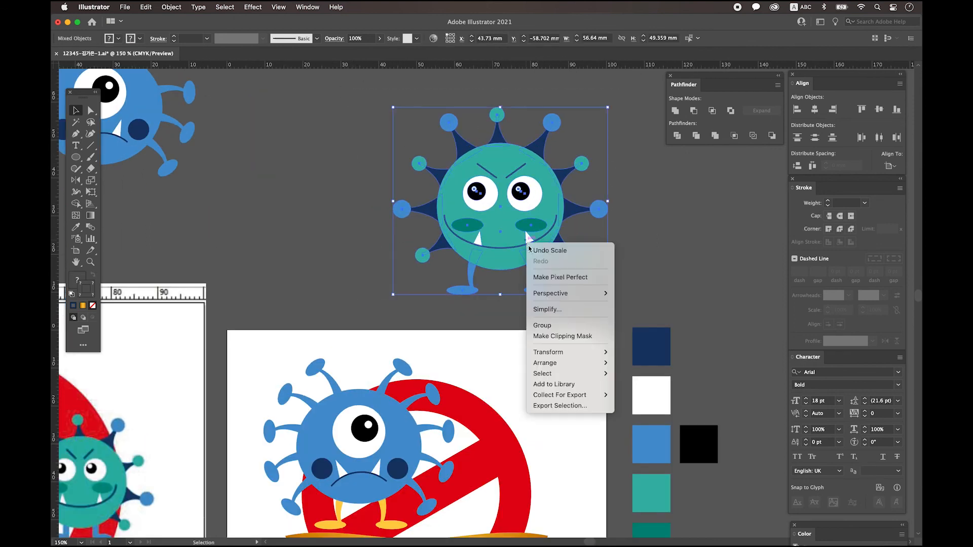
click(565, 326)
click(523, 316)
Move the grouped teal virus onto the artboard, scaled down to stand on the ribbon to the right of the blue virus
key(super+minus)
drag(512, 153, 517, 290)
key(super+plus)
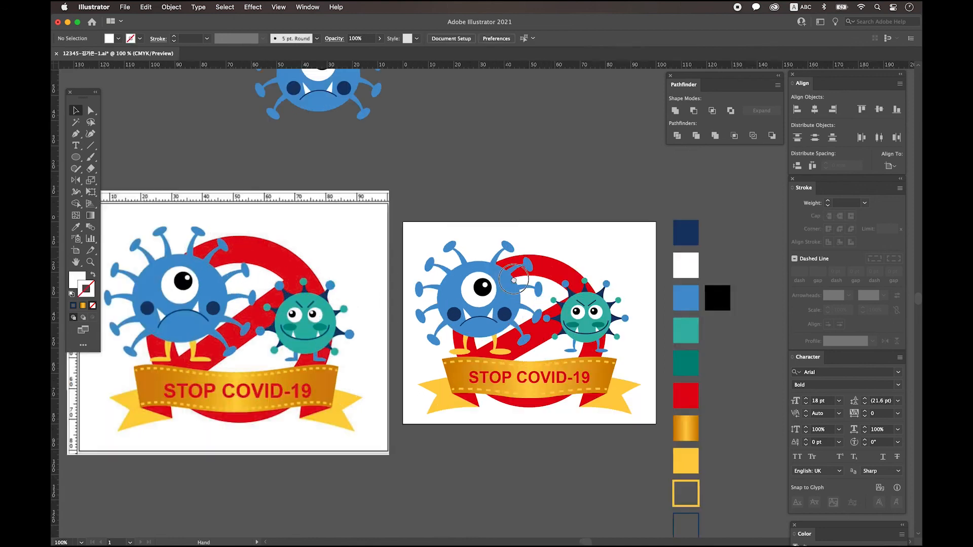
Delete the spare blue virus above the artboard and the reference exam image beside it
drag(459, 234, 232, 100)
key(Delete)
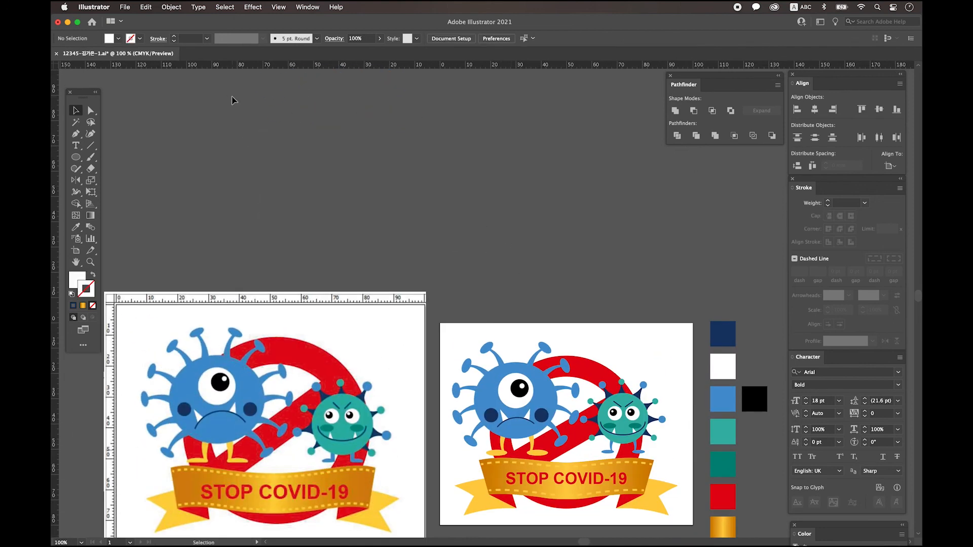
scroll(343, 147, down, 5)
scroll(398, 183, right, 2)
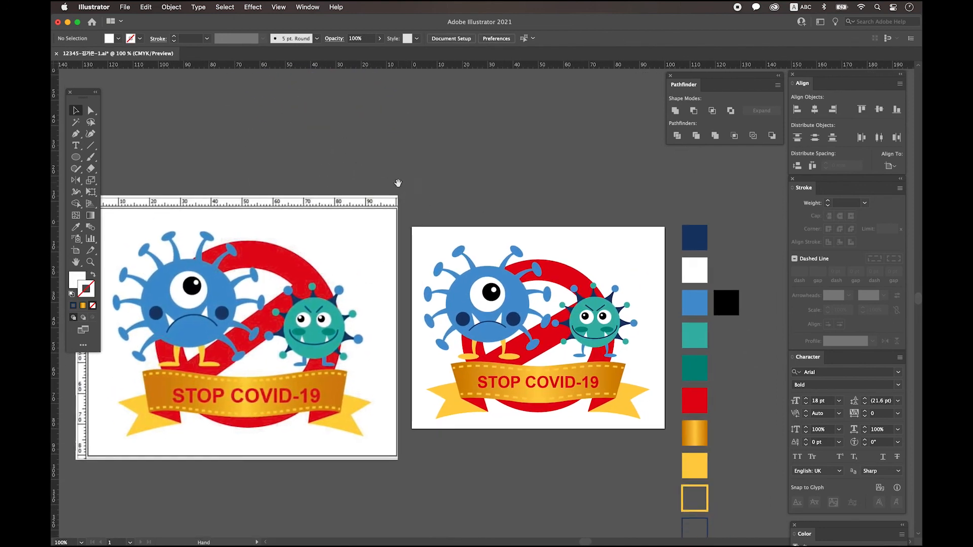
click(272, 265)
key(Delete)
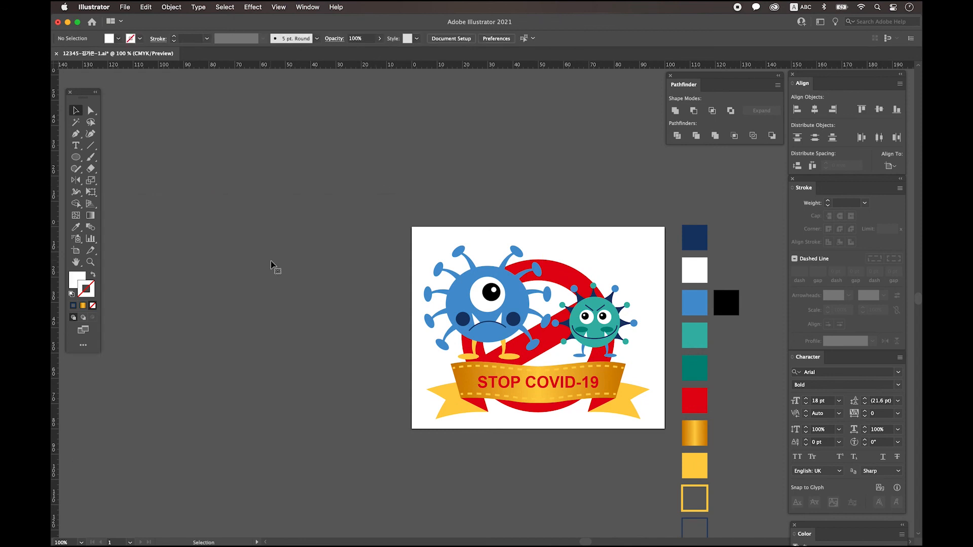
Delete the whole set of colour swatch squares beside the artboard
scroll(289, 270, right, 10)
scroll(289, 269, down, 2)
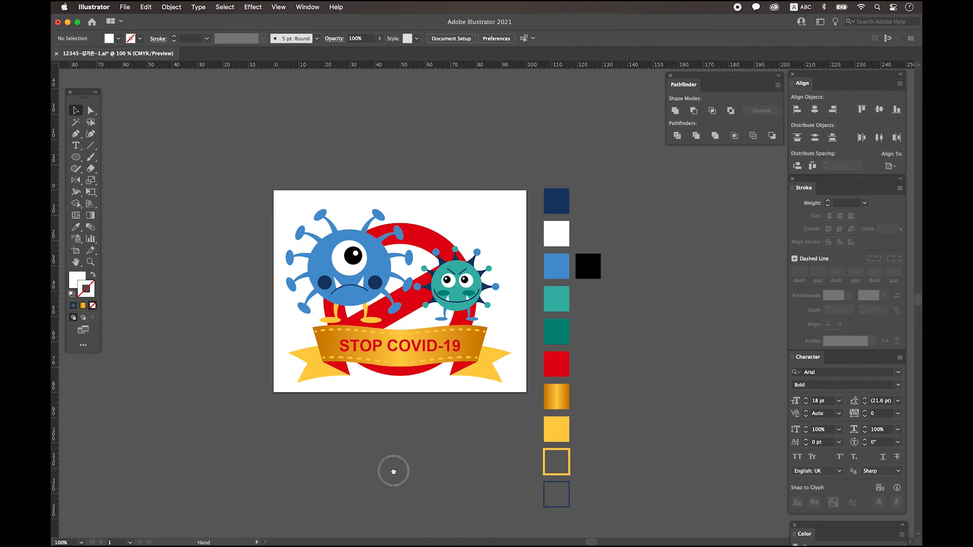
scroll(391, 469, down, 1)
drag(630, 160, 552, 502)
key(Delete)
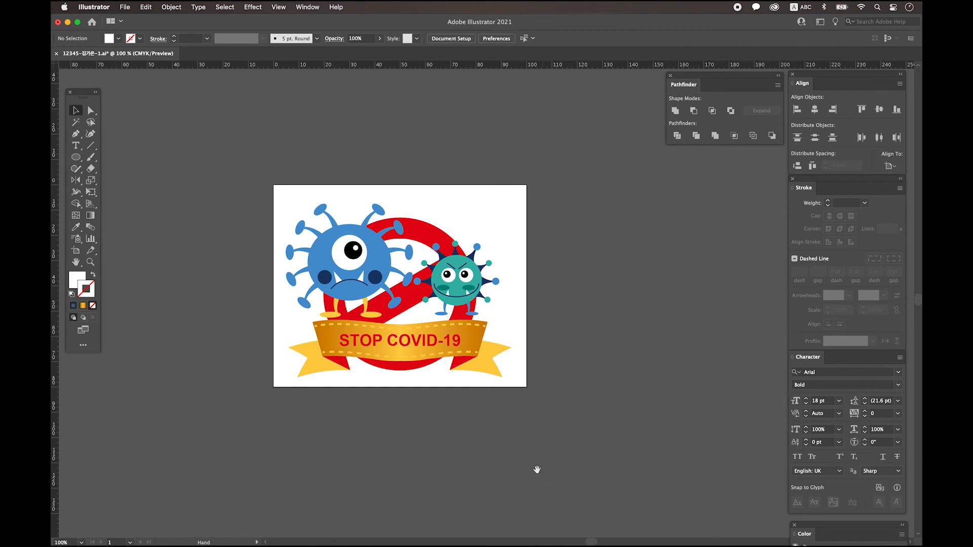
Save the document with the finished STOP COVID-19 emblem
drag(526, 468, 545, 472)
drag(256, 184, 578, 421)
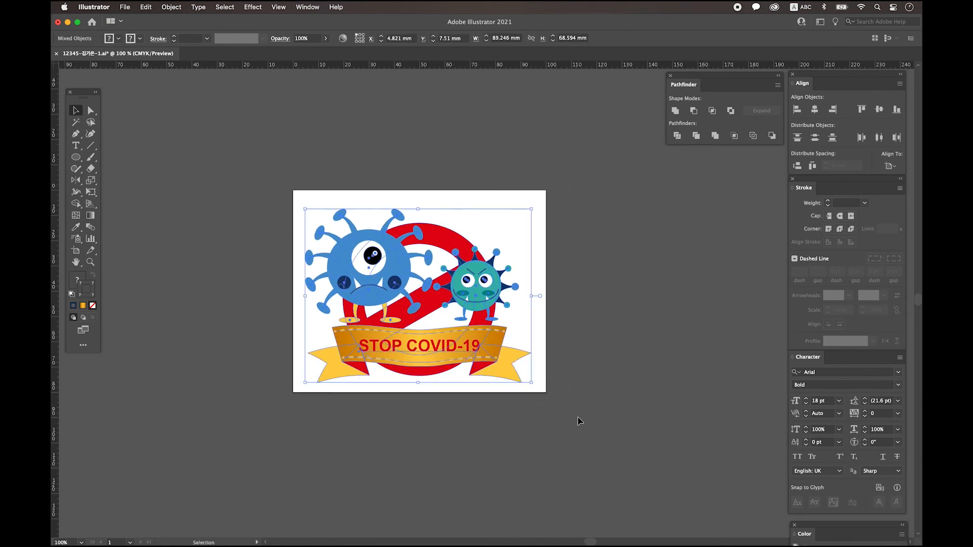
key(super+equal)
click(580, 421)
key(super+s)
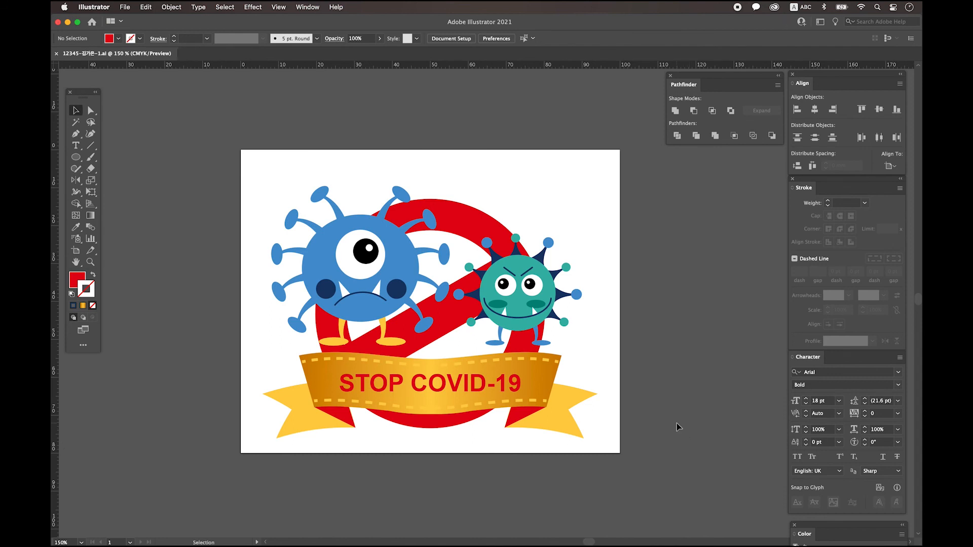
key(super+alt+space)
alt+super+click(650, 395)
drag(393, 369, 471, 417)
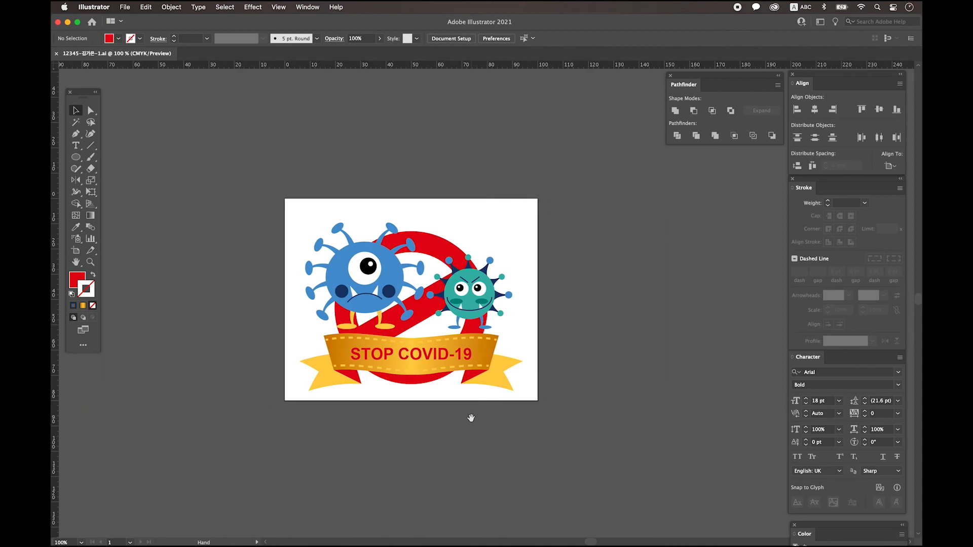